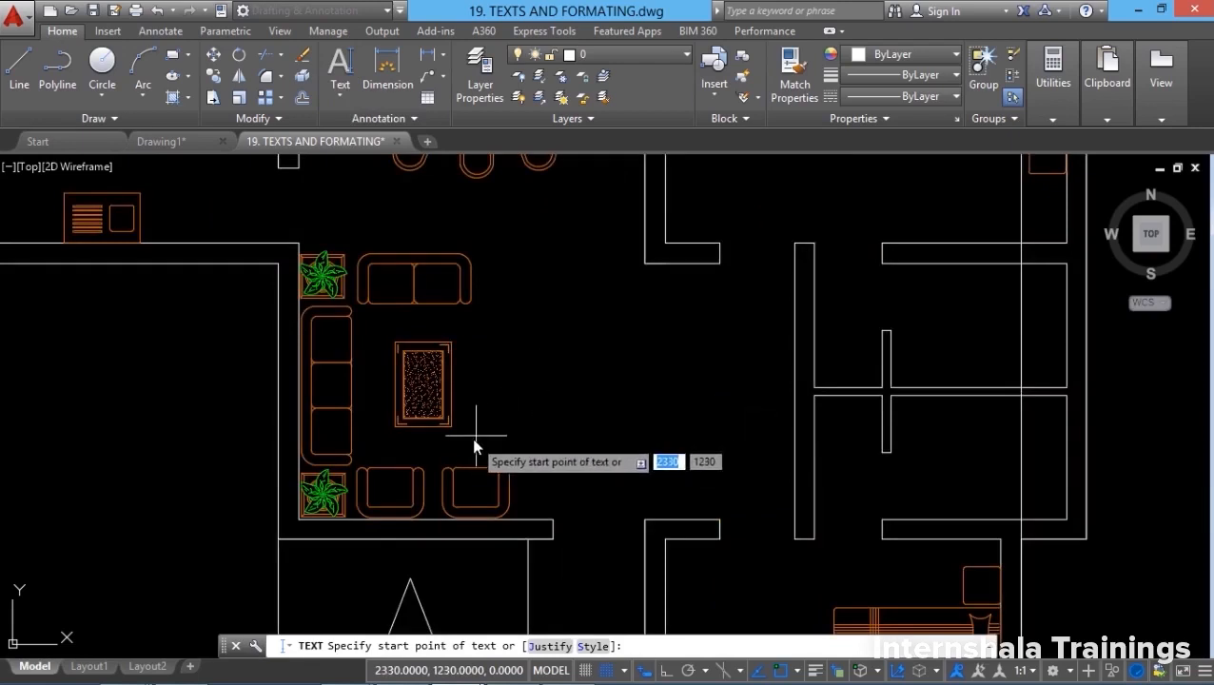
Turn off snap and place single-line text LIVING with ROOM beneath it beside the living room's centre table, at 0 rotation.
key("F9")
middle_click_drag(508, 430, 462, 494)
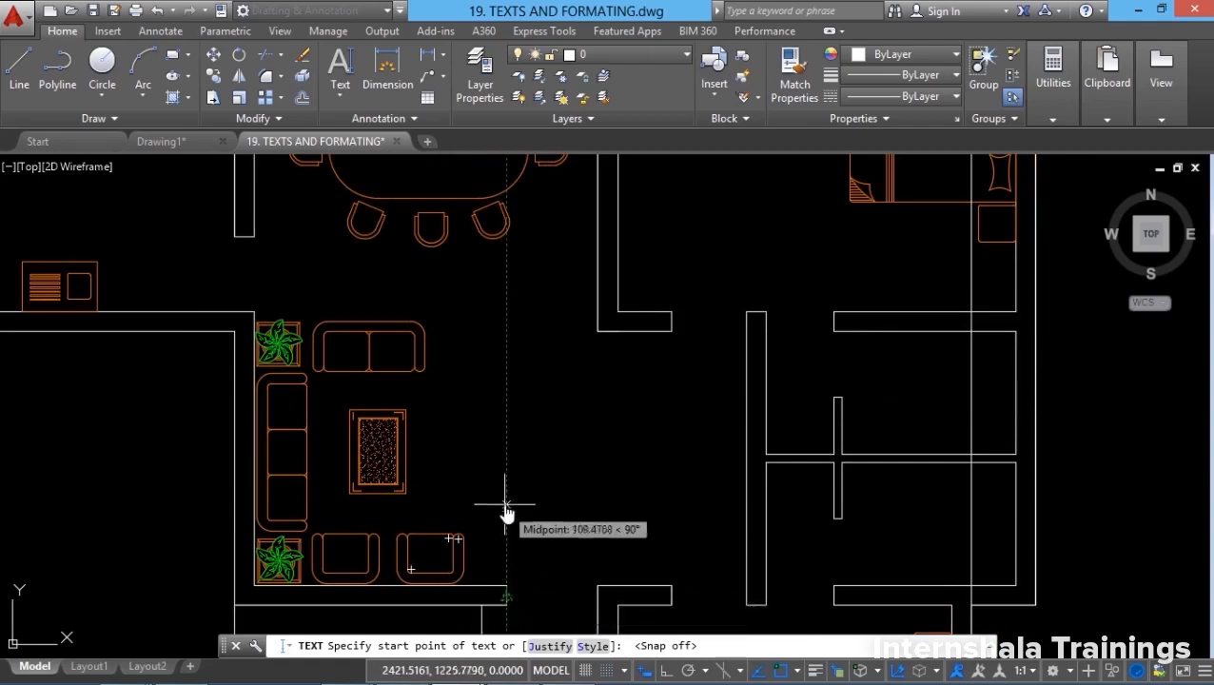
left_click(452, 464)
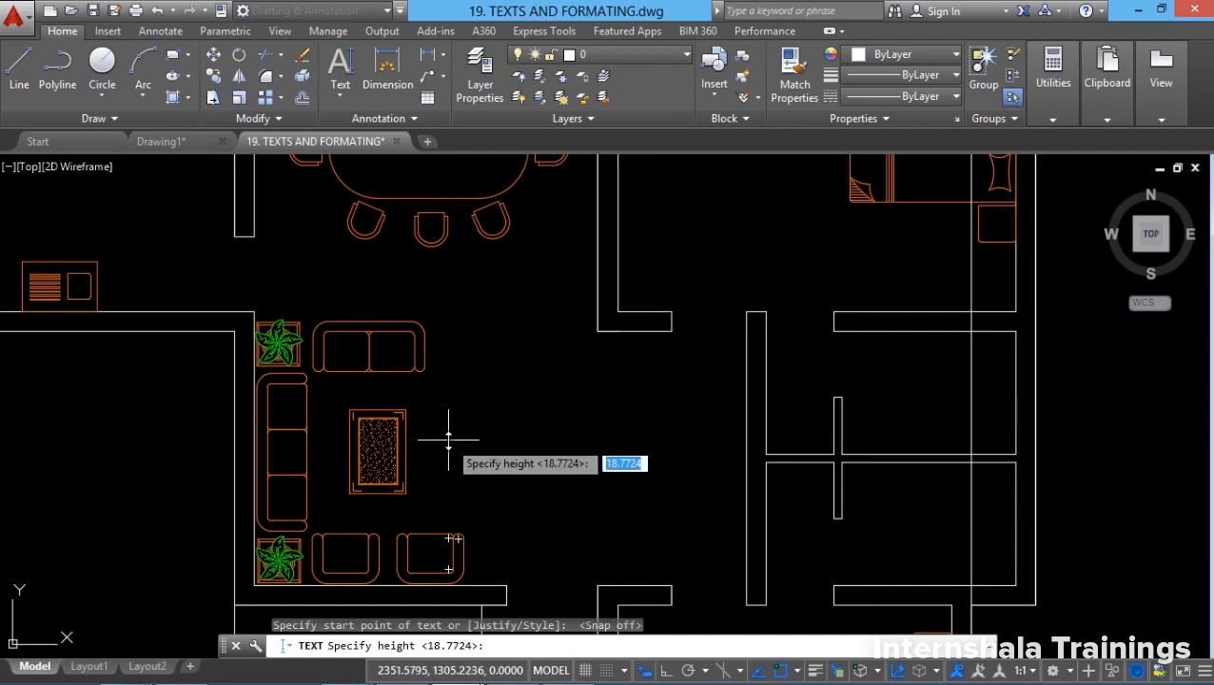
key("Return")
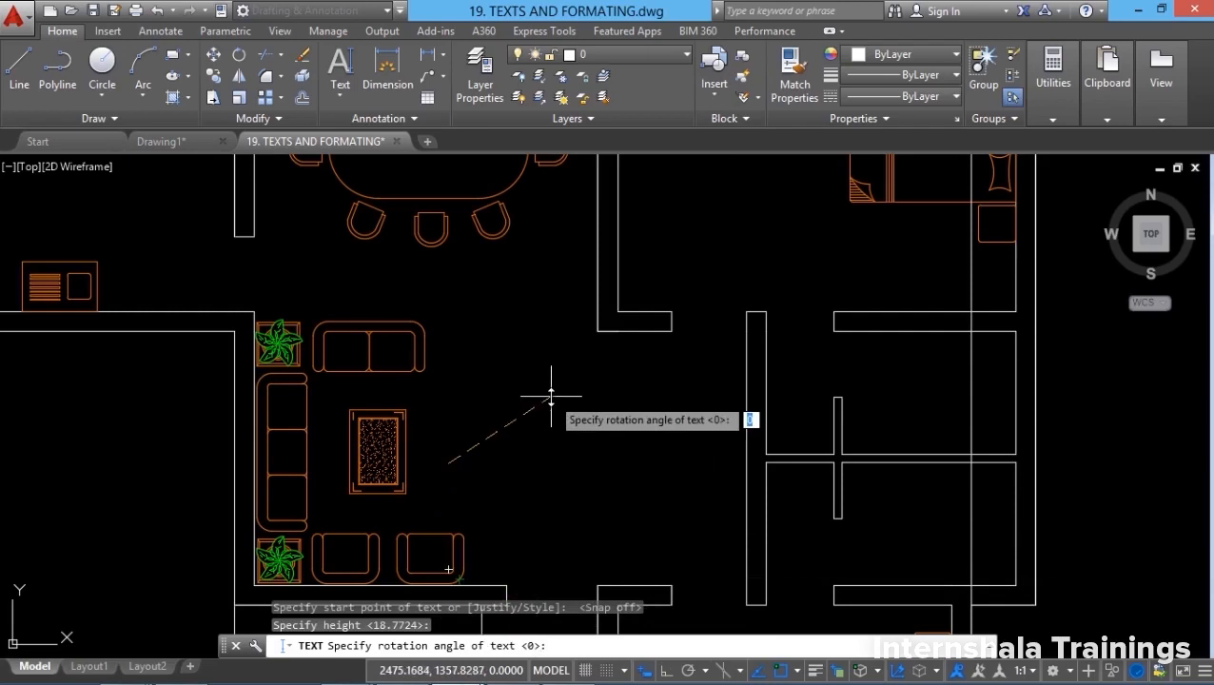
key("Return")
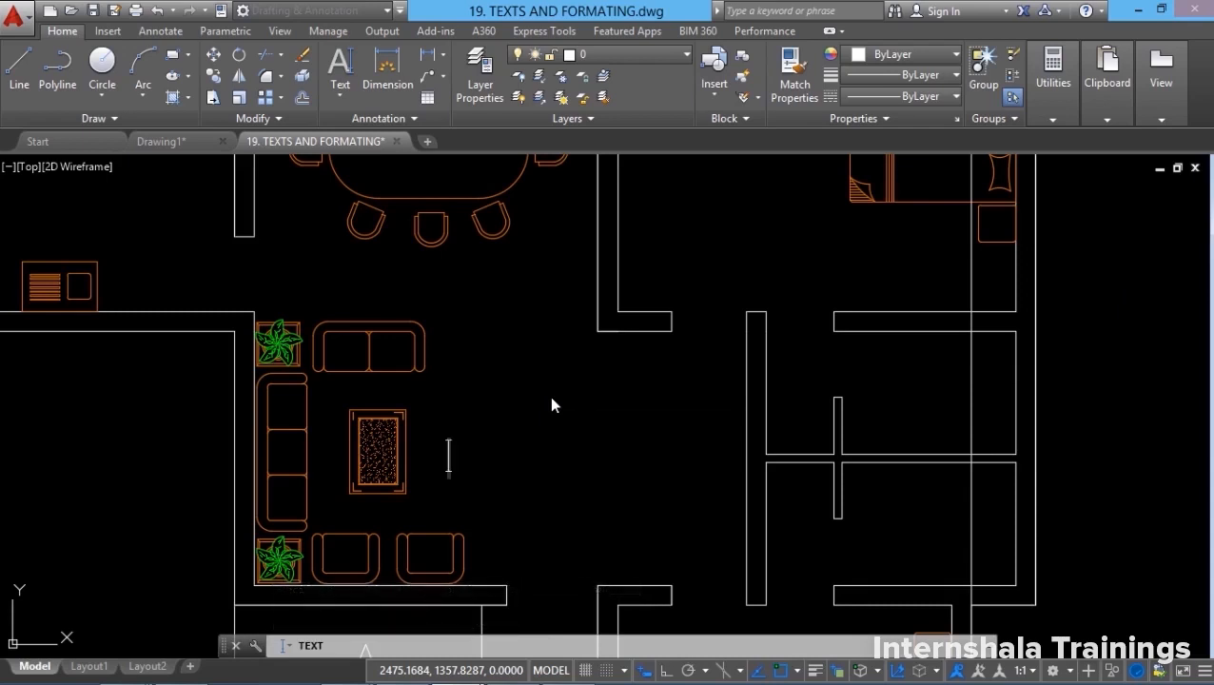
type("LIVING")
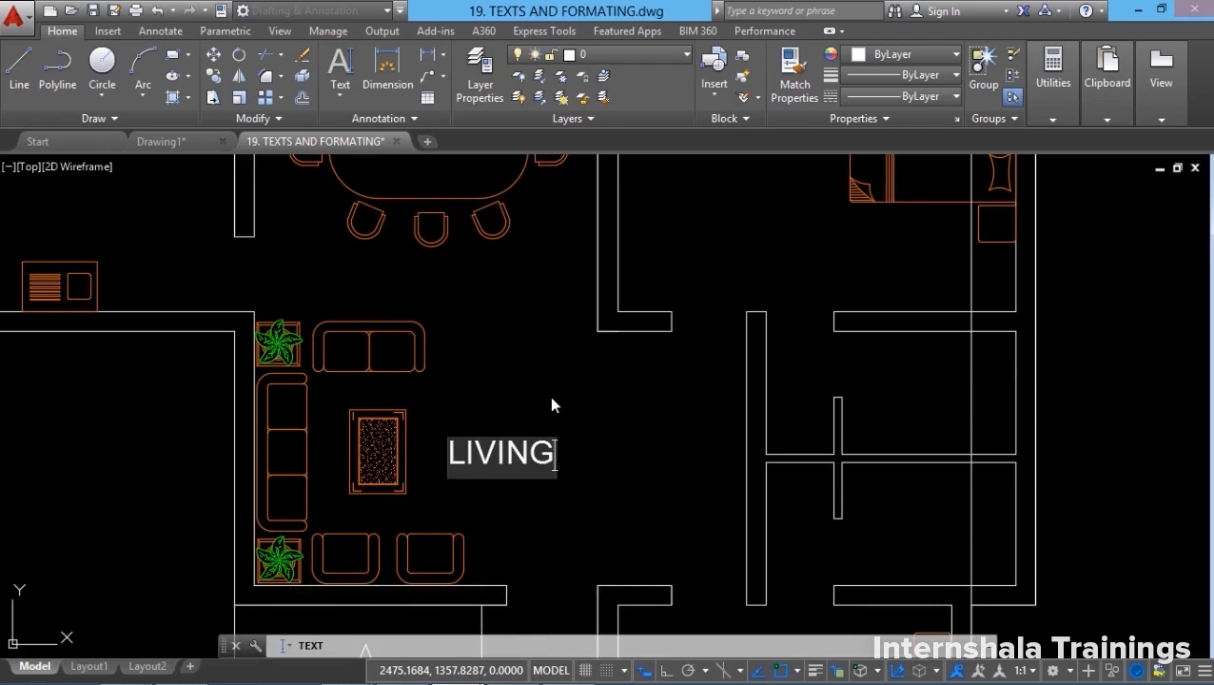
key("Return")
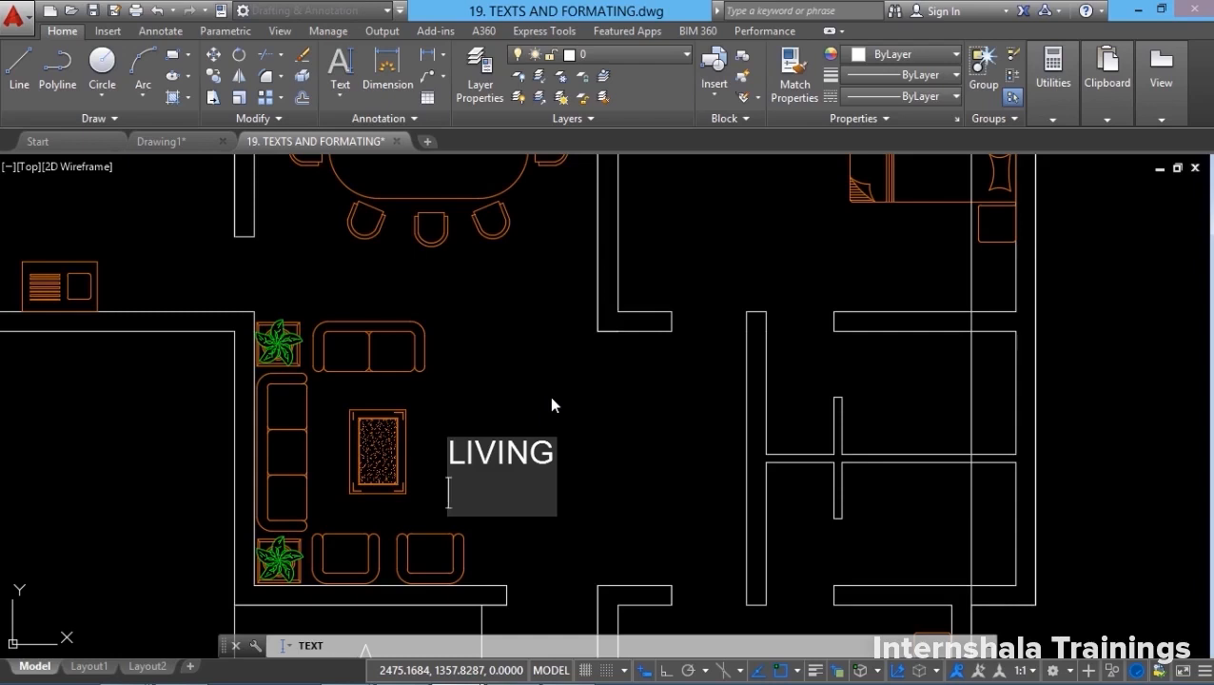
type("ROO")
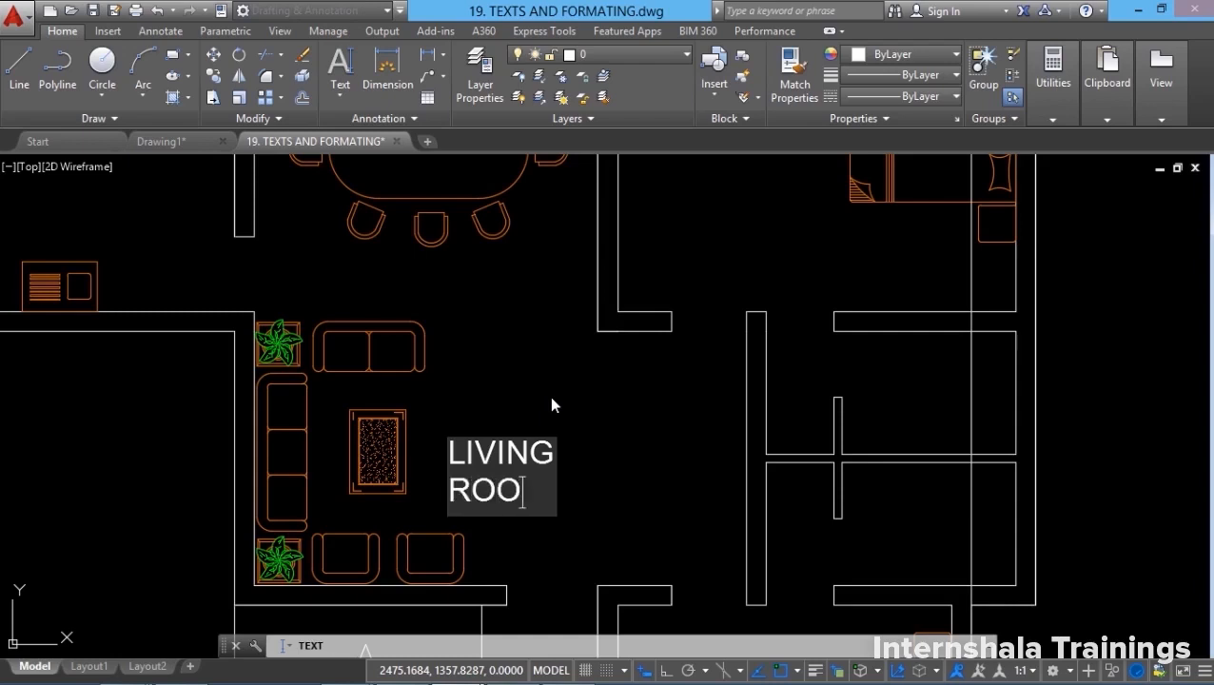
type("M")
key("Return")
key("Return")
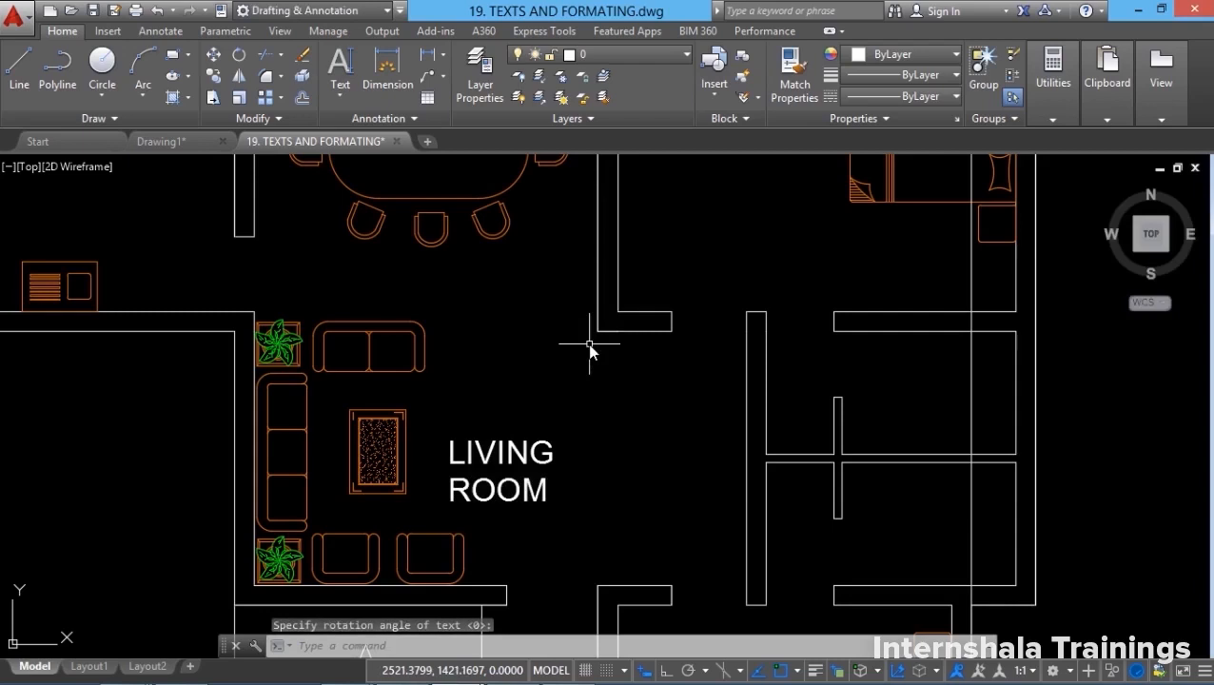
Select the LIVING and ROOM lines one after the other to check whether they are separate text objects.
left_click(540, 458)
scroll(494, 516, "up", 2)
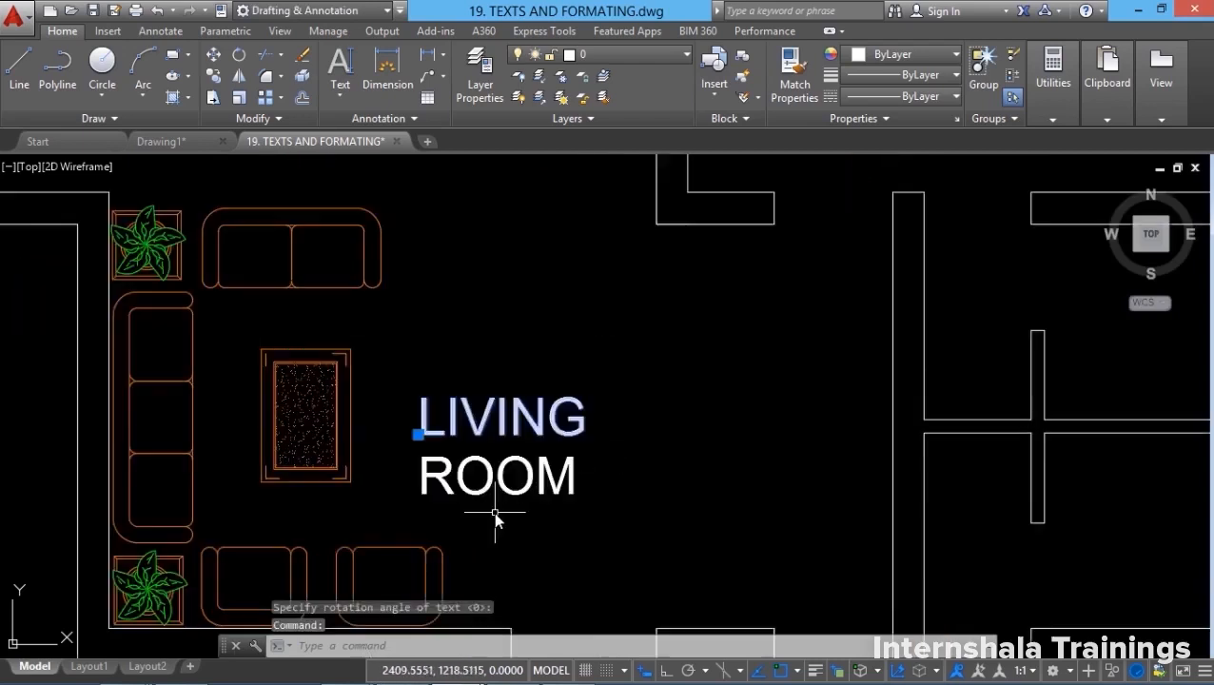
left_click(485, 495)
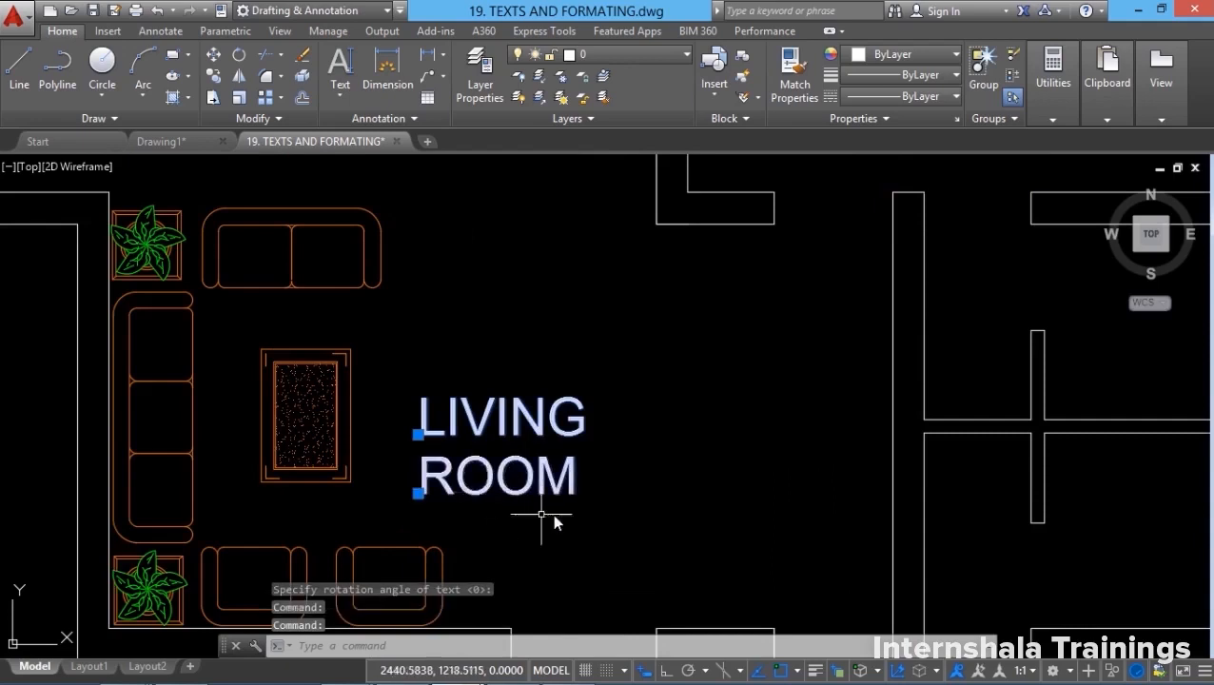
key("Escape")
scroll(541, 514, "down", 4)
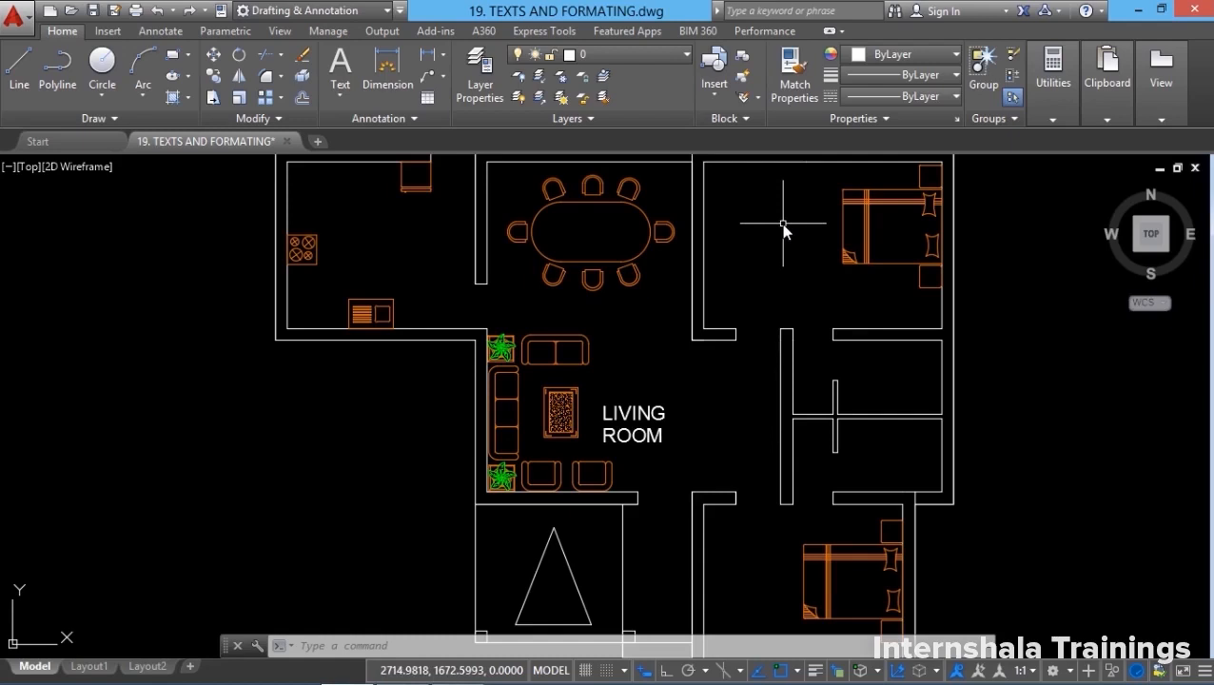
Copy both lines of the LIVING ROOM label into the upper bedroom, onto the dining table and into the lower bedroom.
left_click(215, 75)
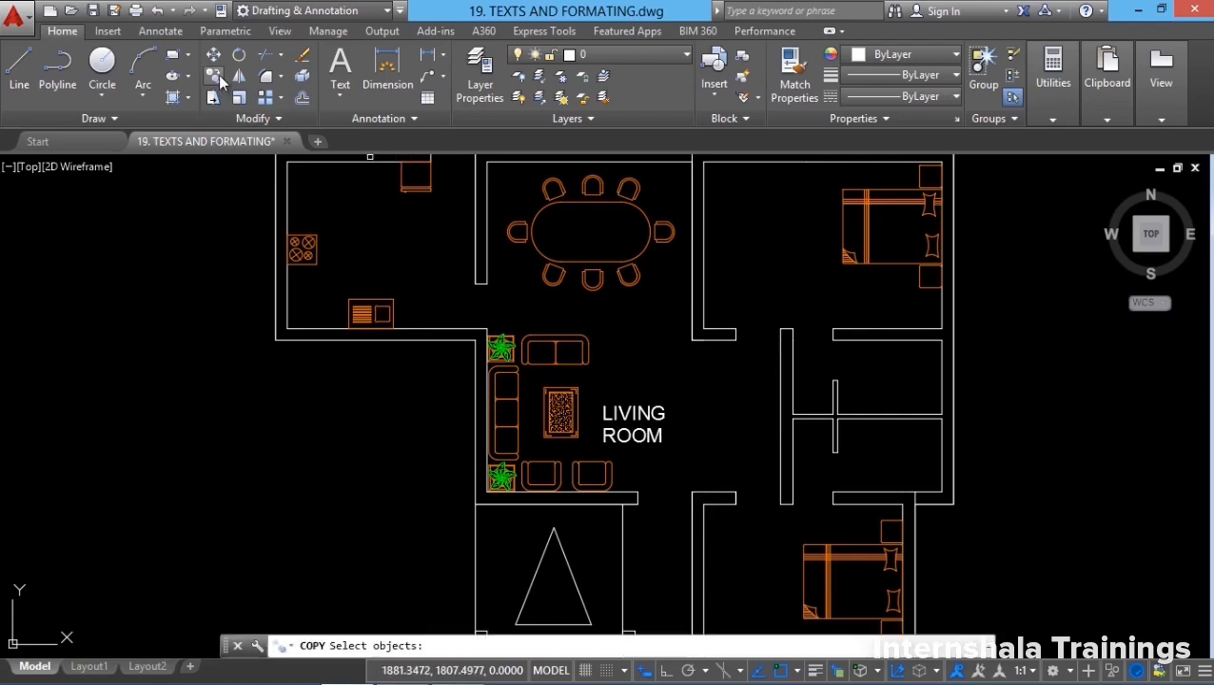
left_click(668, 473)
left_click(586, 354)
key("Return")
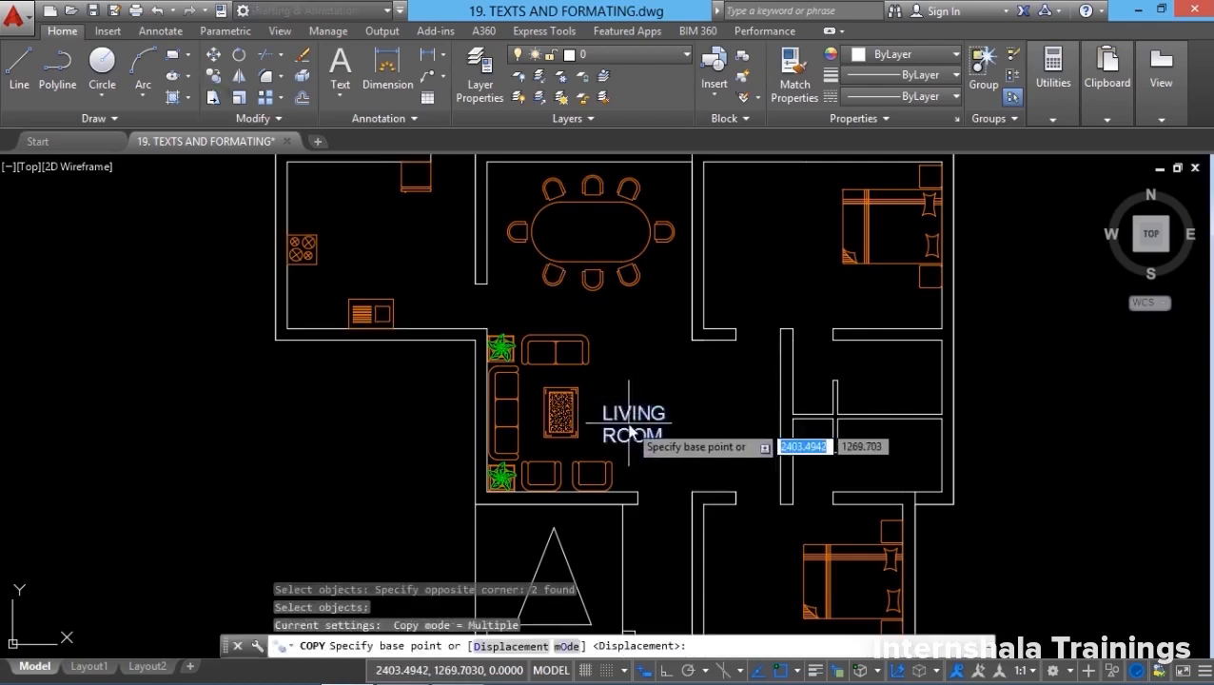
left_click(630, 431)
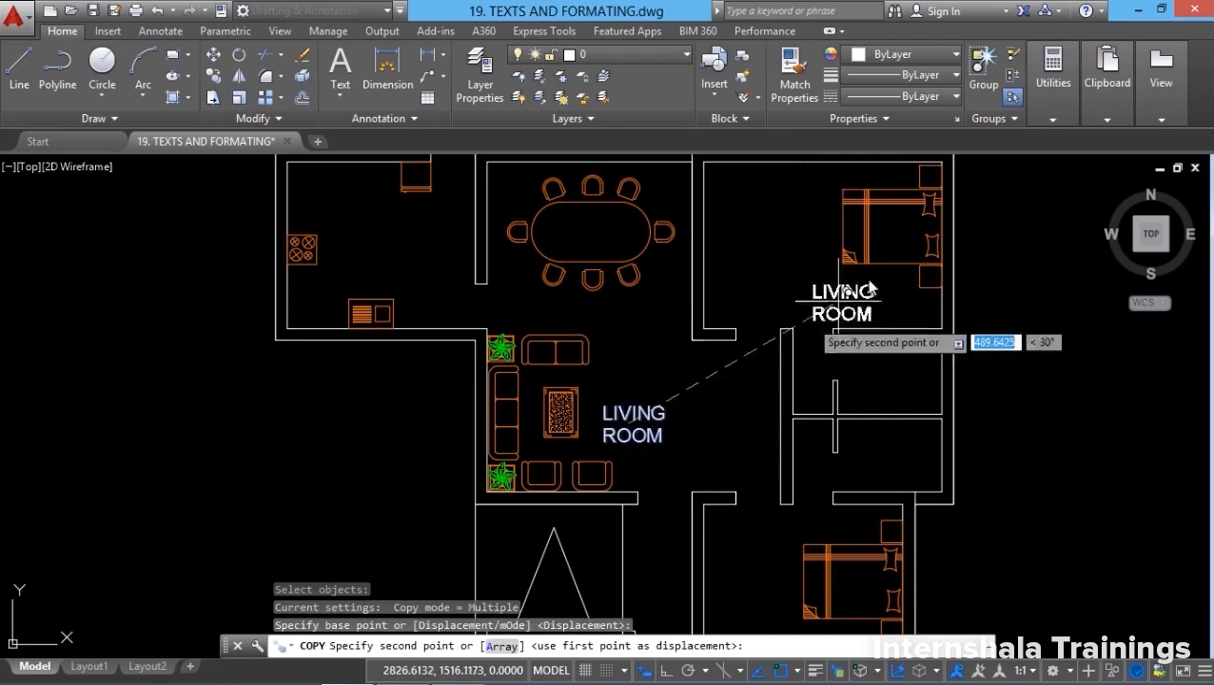
left_click(778, 249)
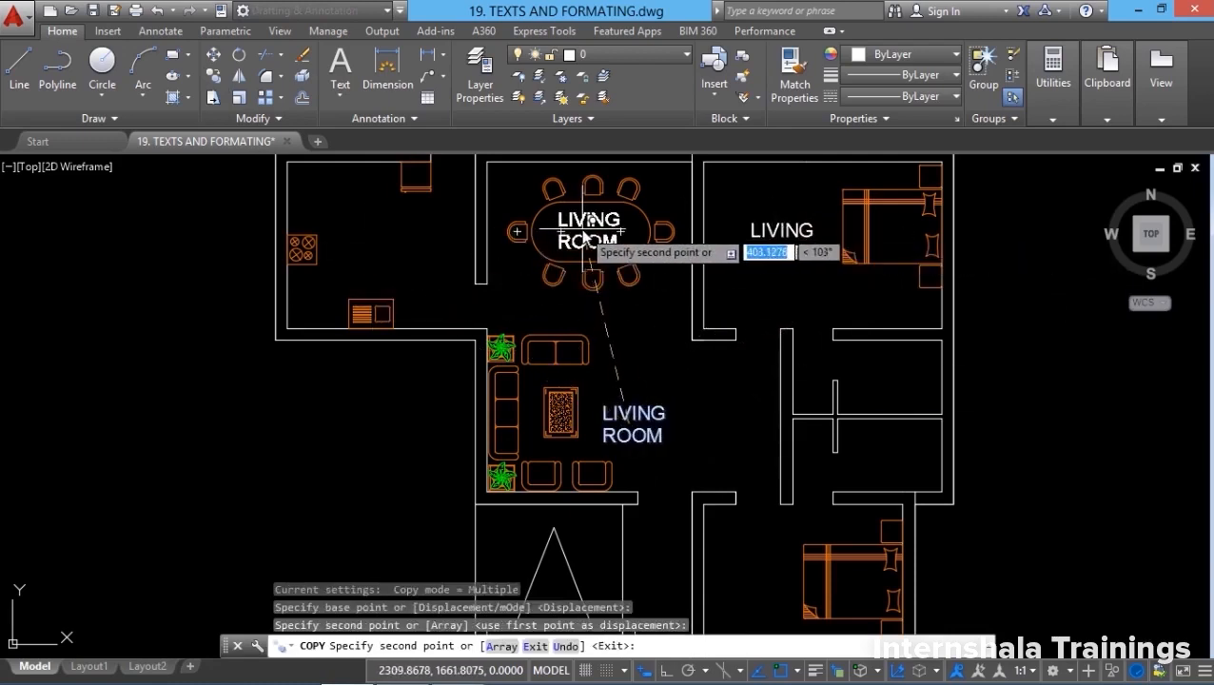
left_click(584, 229)
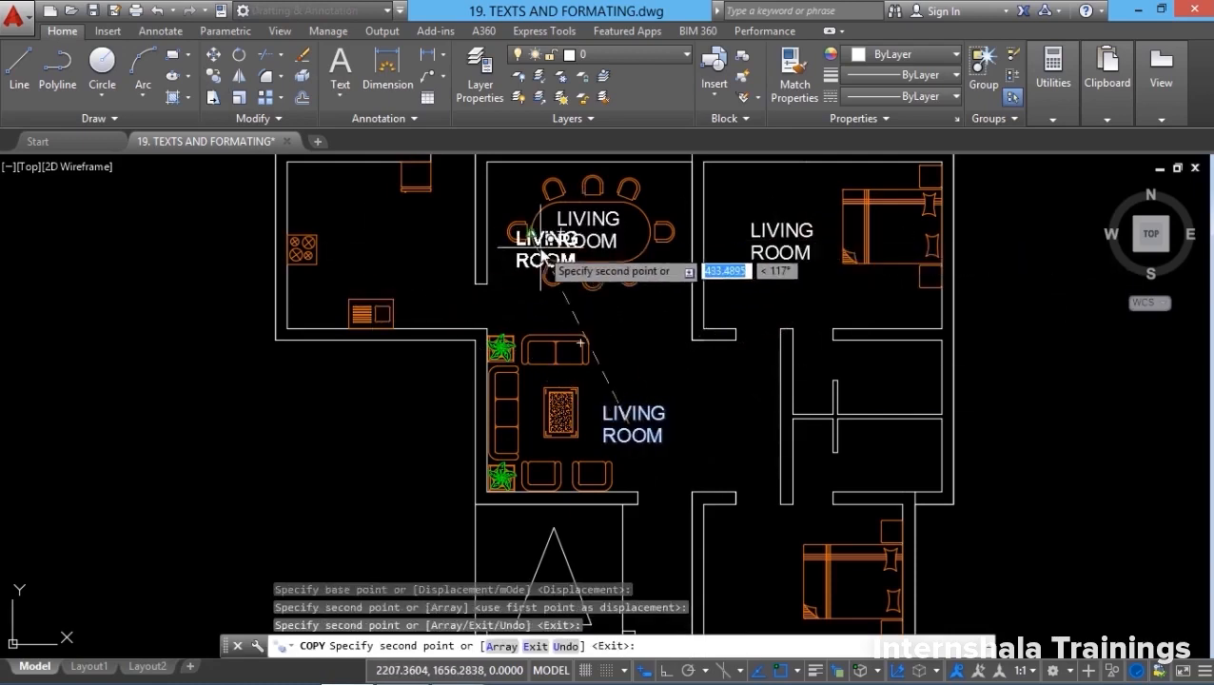
left_click(755, 568)
key("Escape")
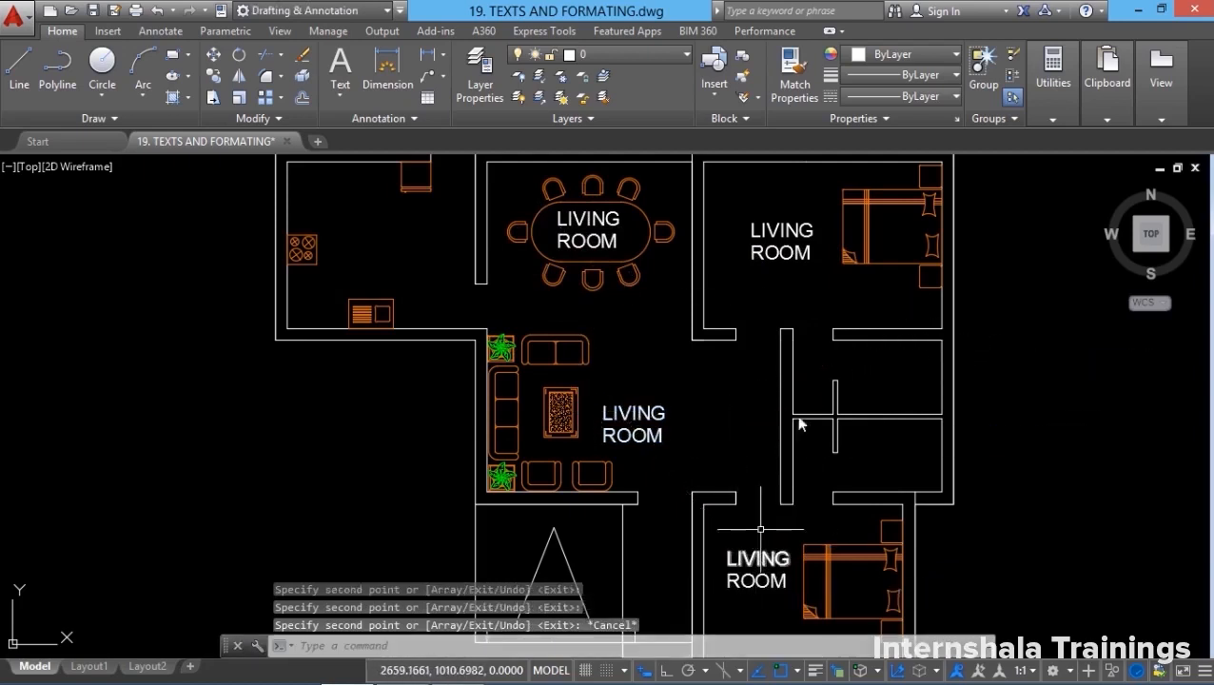
Change the word LIVING to BED in the upper bedroom's copied label.
double_click(783, 233)
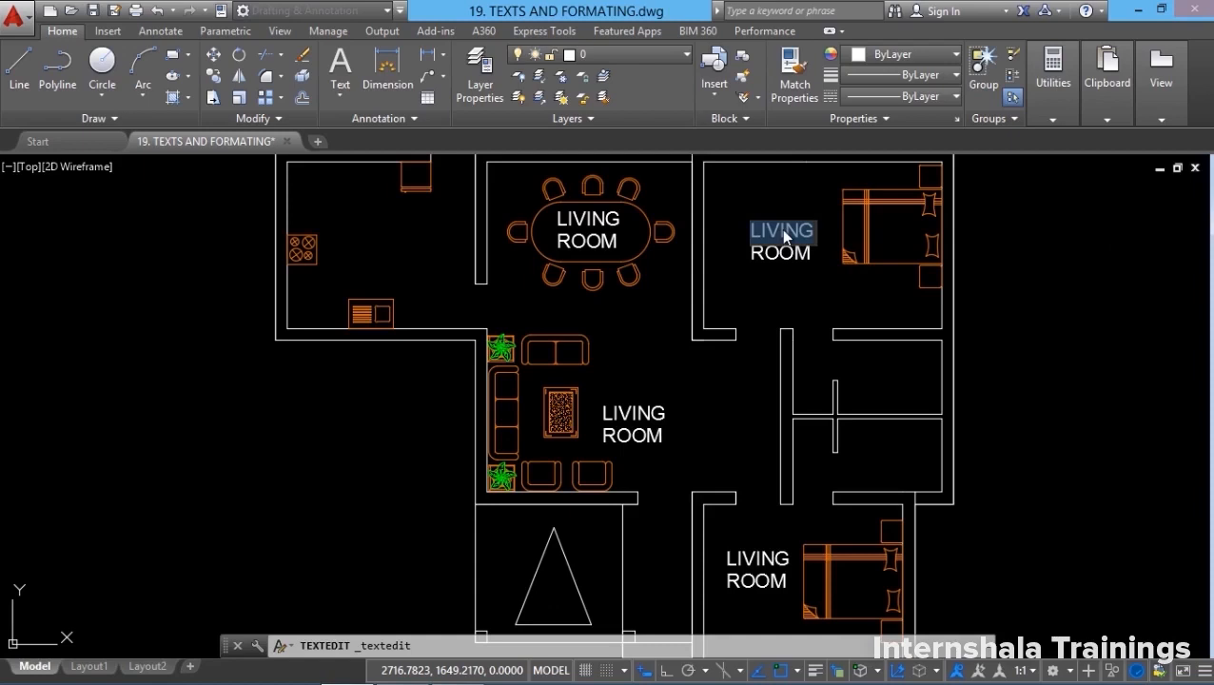
type("BED")
key("Return")
key("Return")
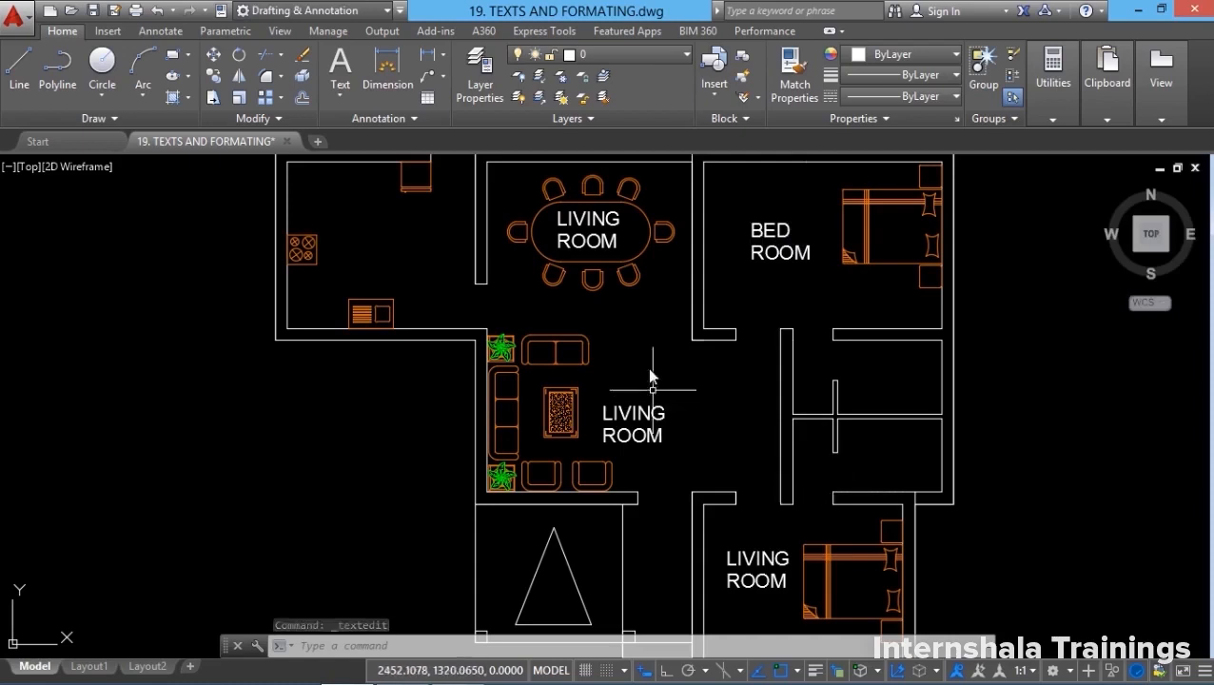
Change the word LIVING to DINING in the label on the dining table.
double_click(582, 219)
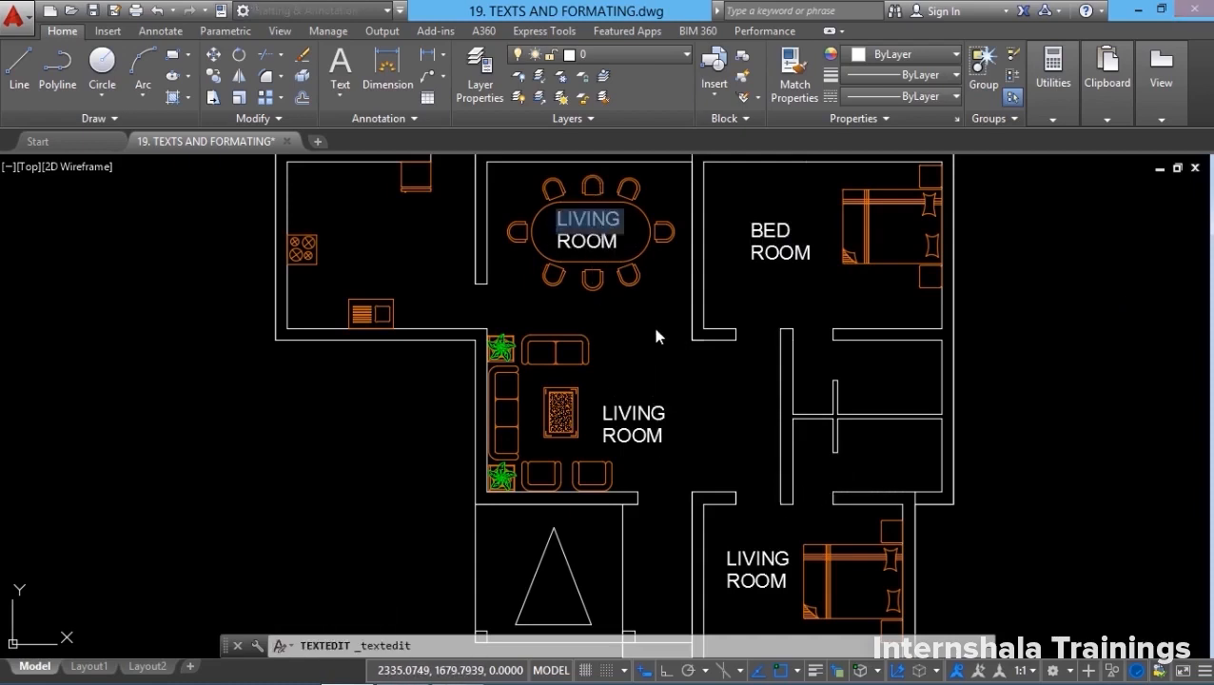
type("DINING")
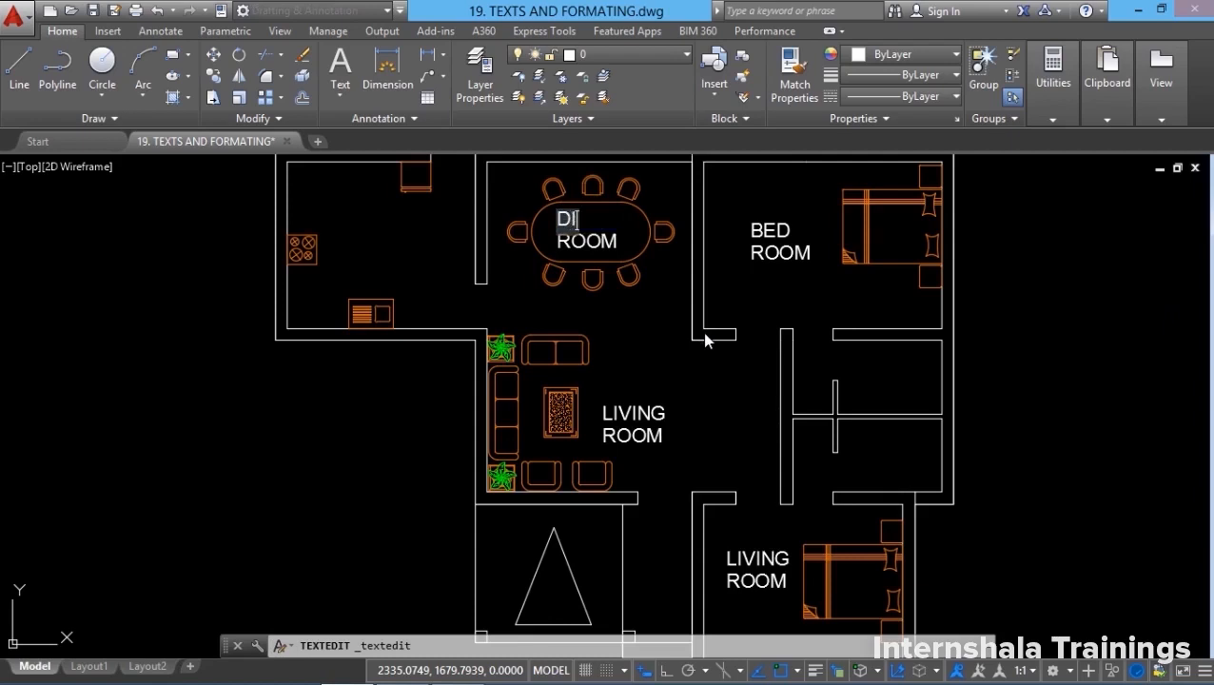
left_click(677, 344)
Replace LIVING with BED in the label beside the lower bedroom's bed.
double_click(761, 559)
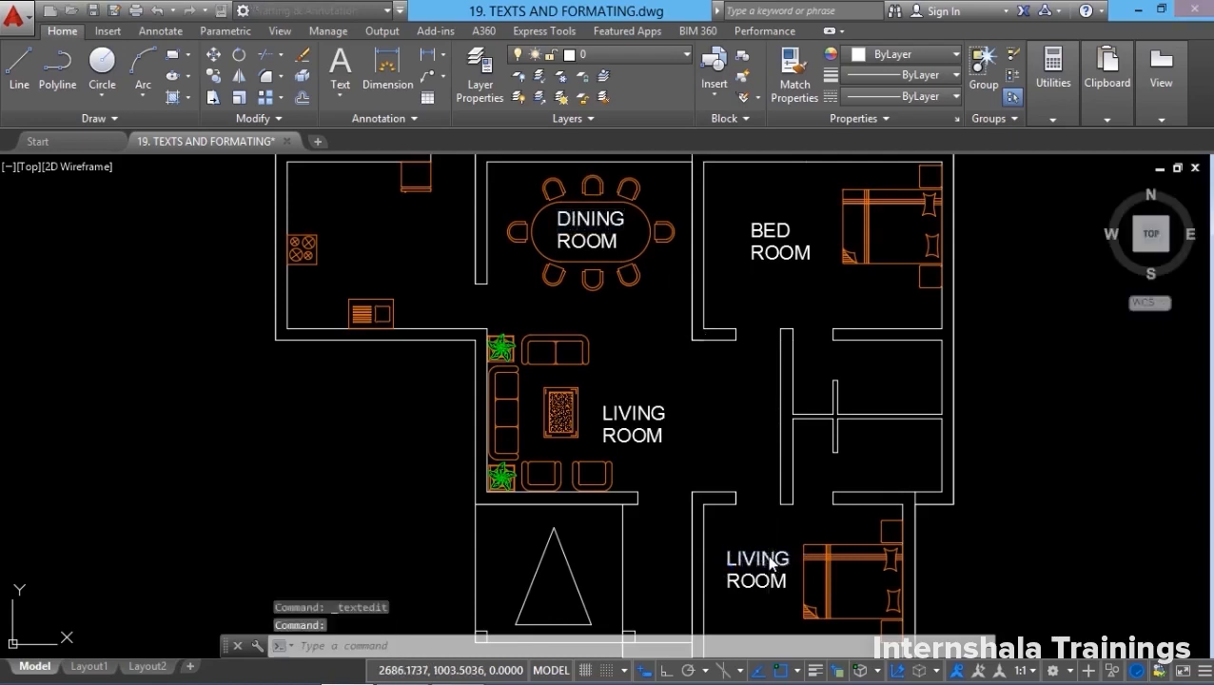
type("BED")
left_click(797, 548)
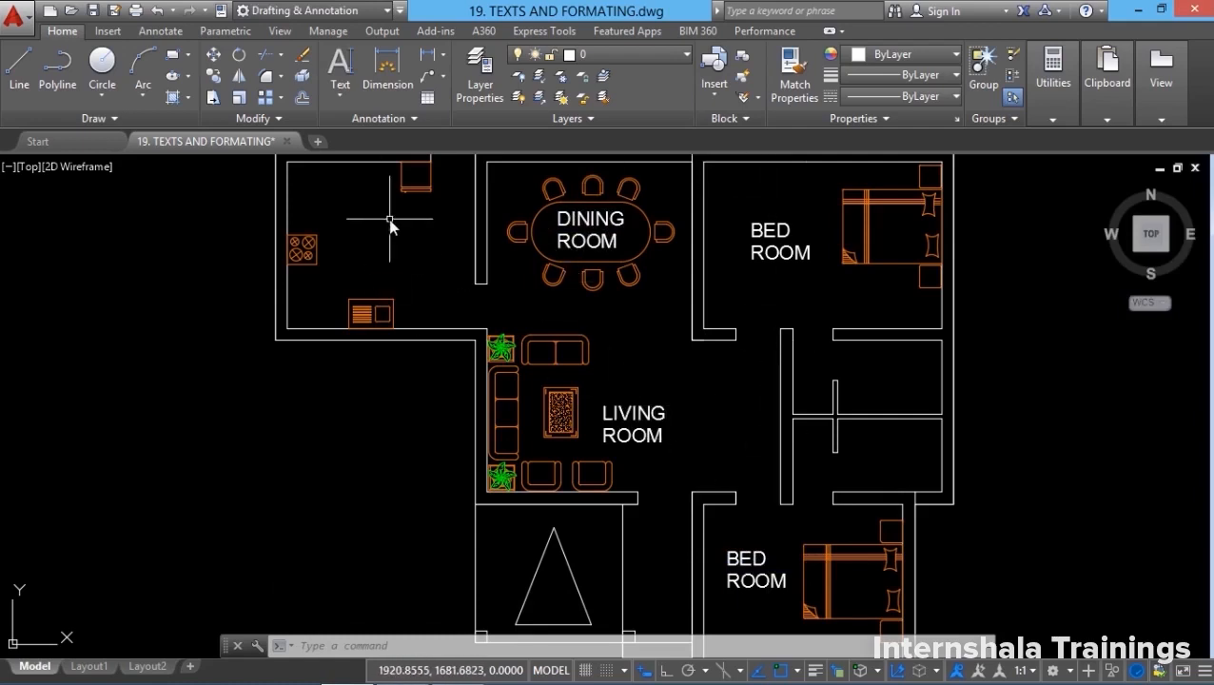
Add single-line text KITCHEN at the kitchen's centre with Middle justification, height 27.9129 and rotation 0.
left_click(340, 91)
left_click(366, 162)
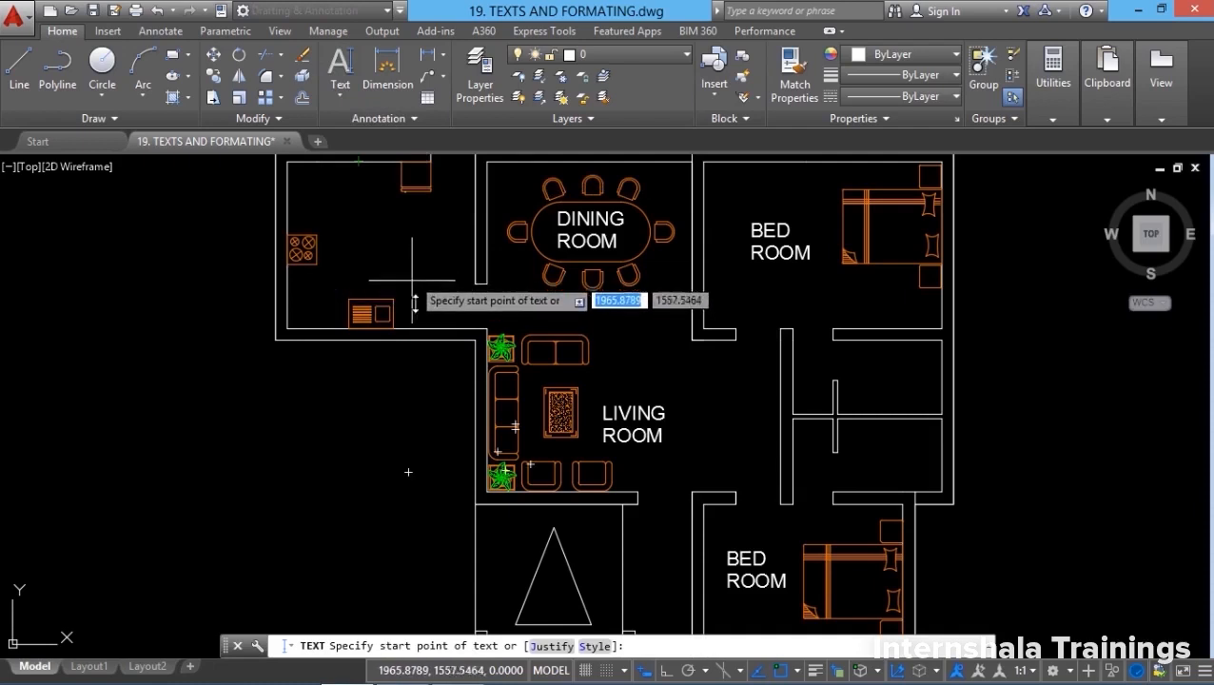
left_click(547, 647)
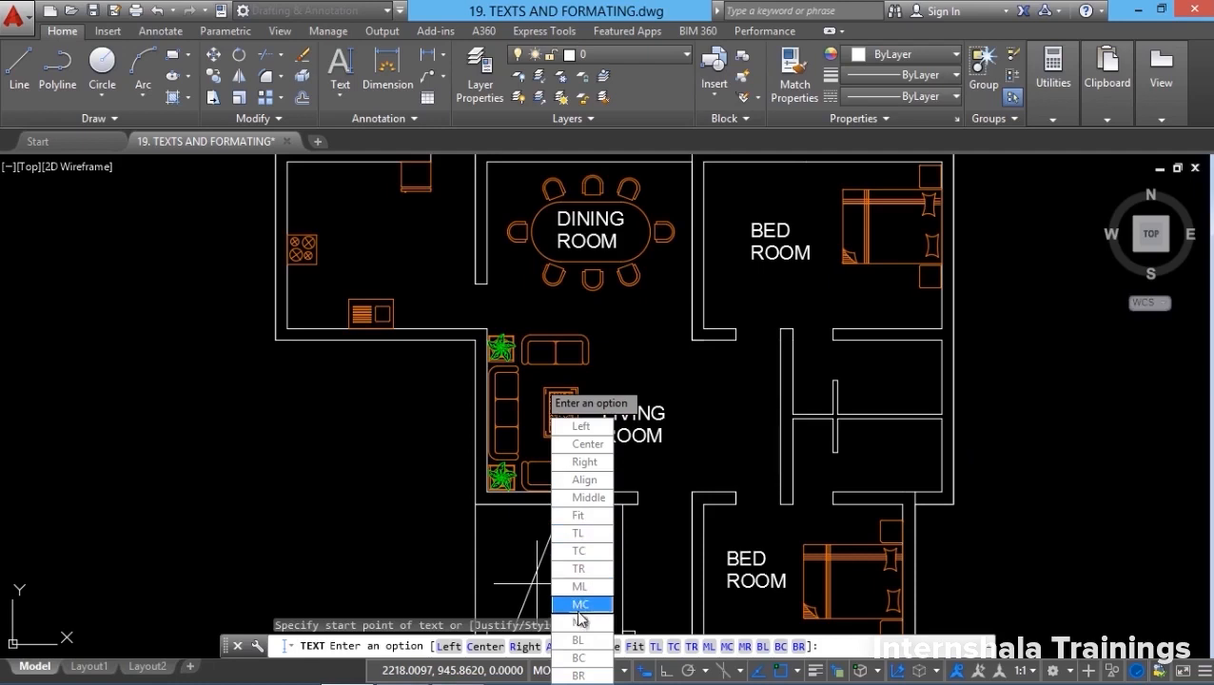
left_click(591, 497)
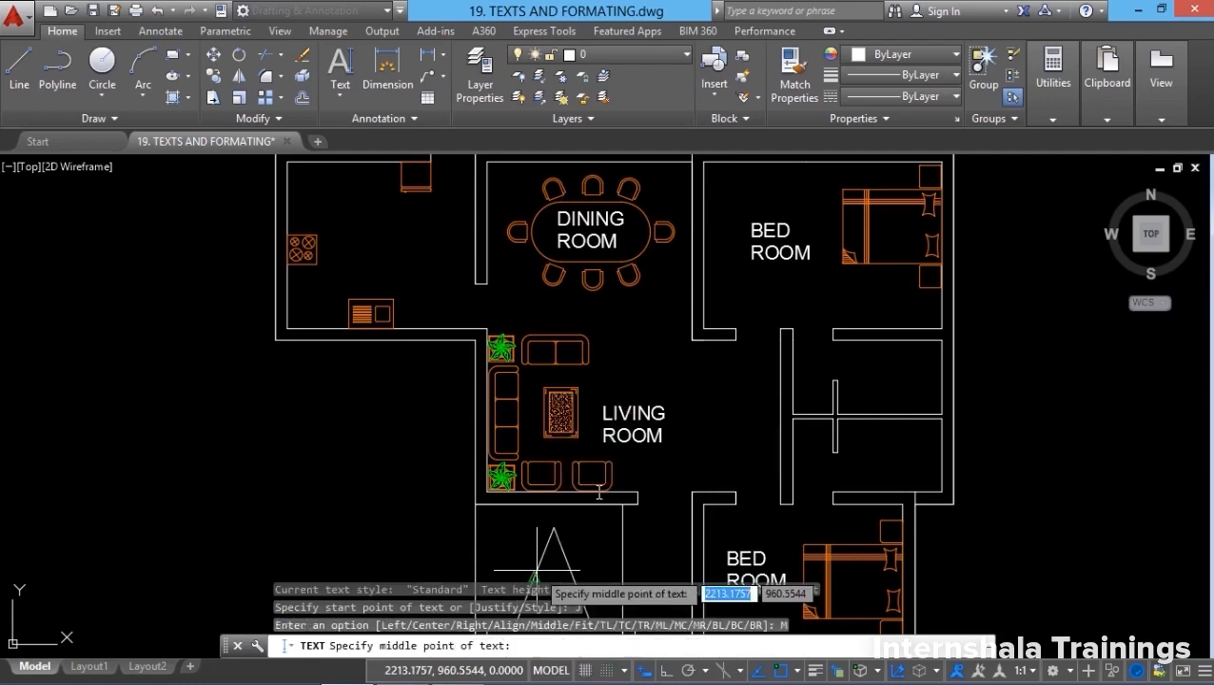
left_click(380, 248)
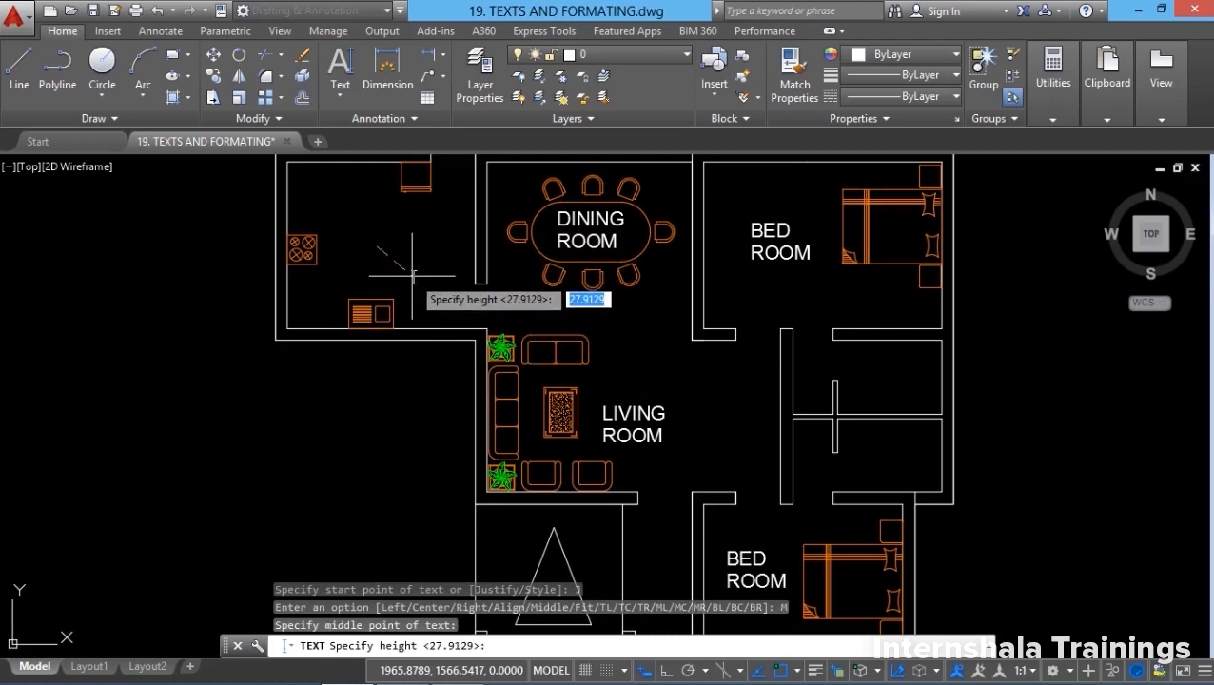
key("Return")
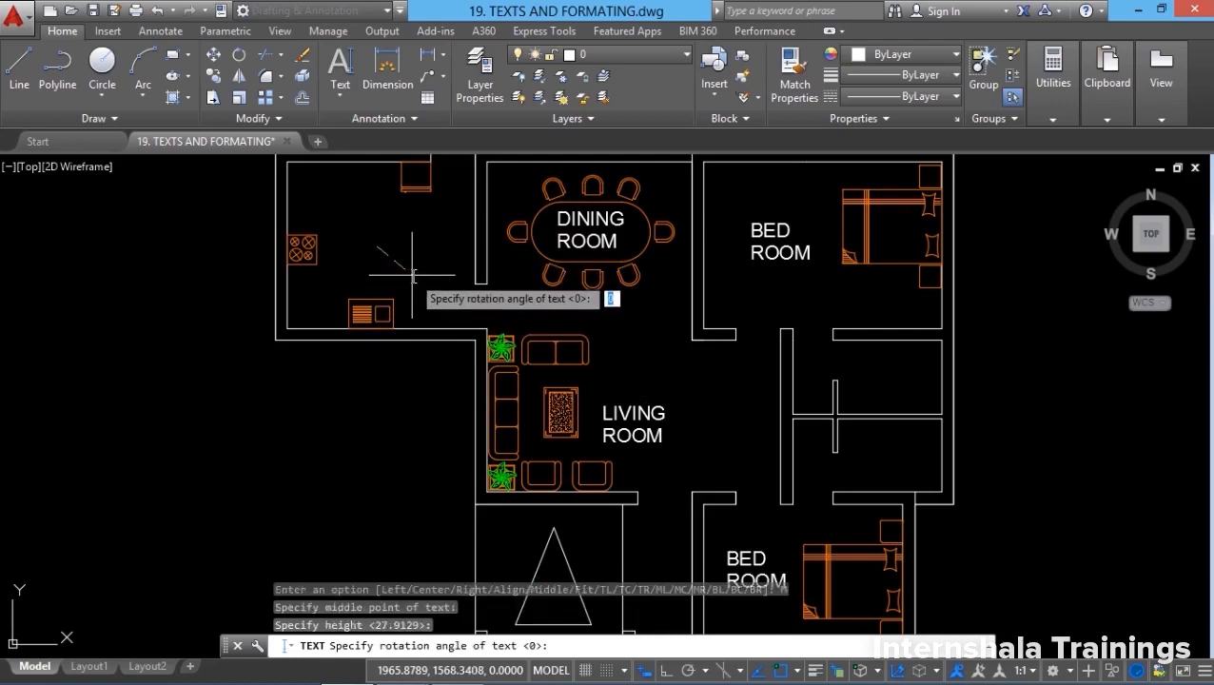
key("Return")
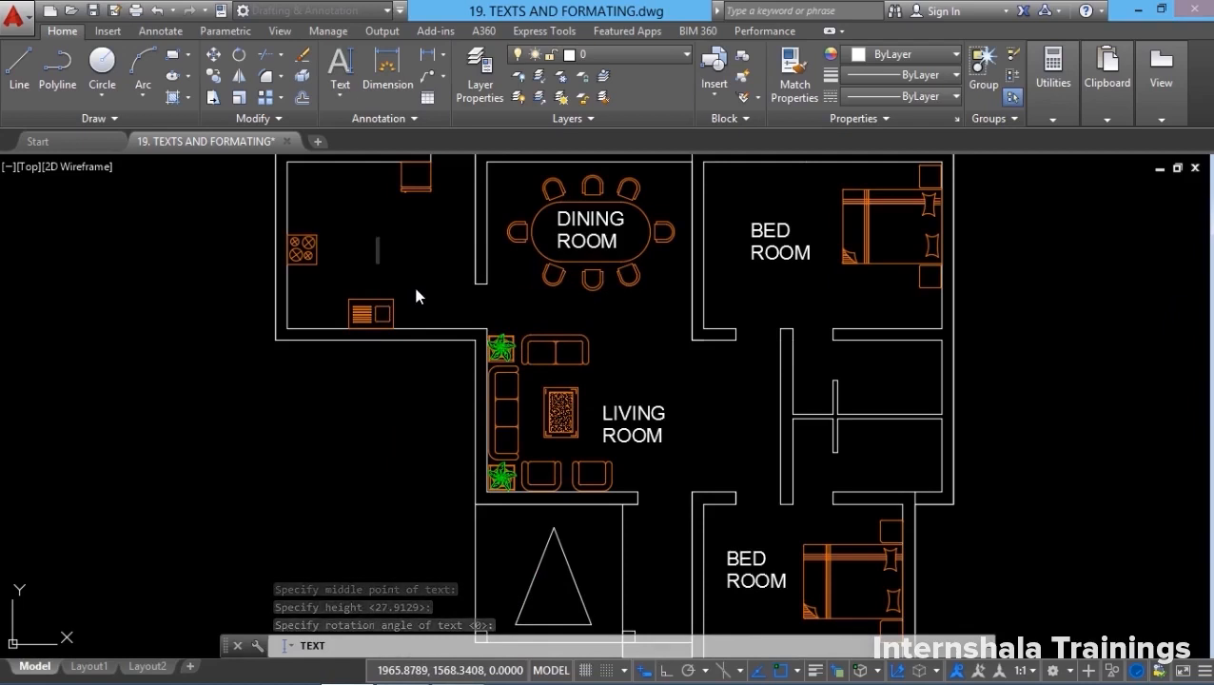
type("KITCHEN")
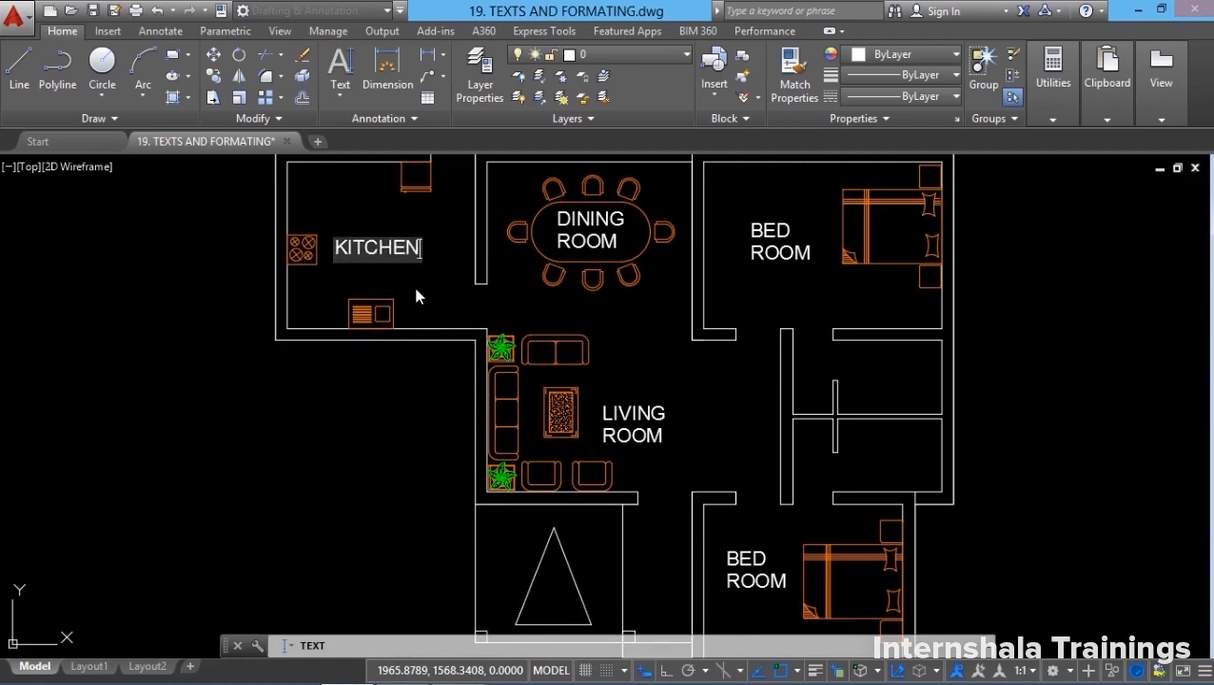
key("Return")
key("Return")
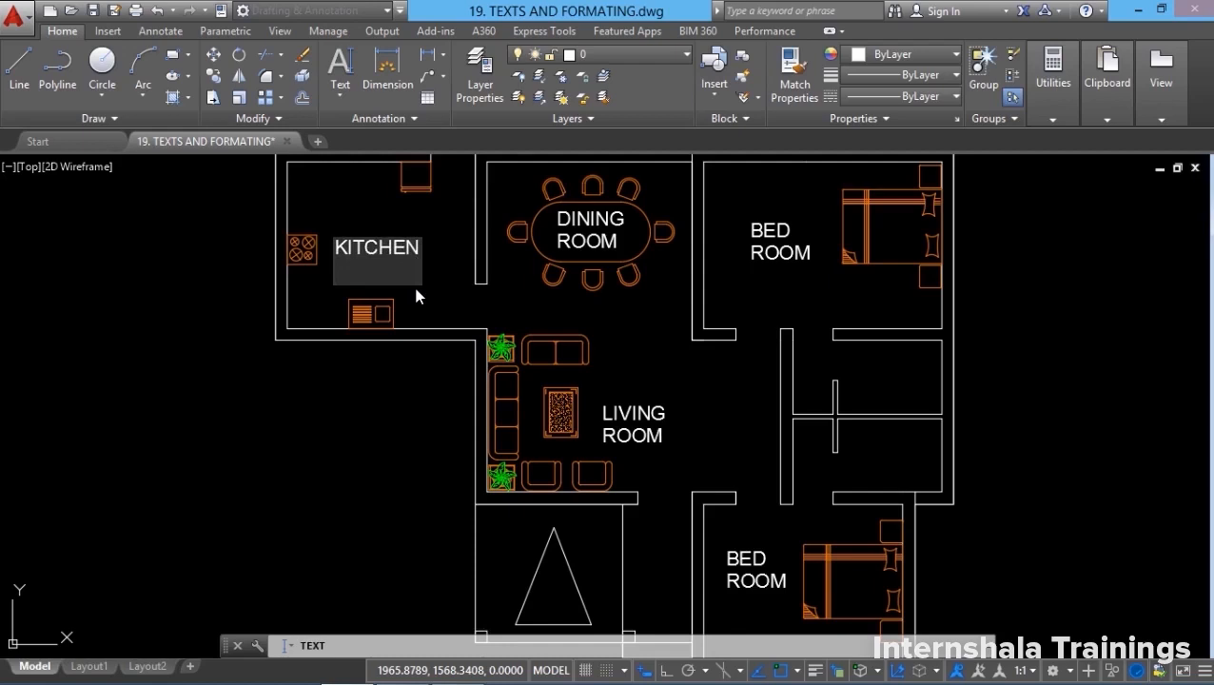
key("Escape")
Select the KITCHEN text and the DINING text in turn to compare their grip points and justification.
left_click(400, 249)
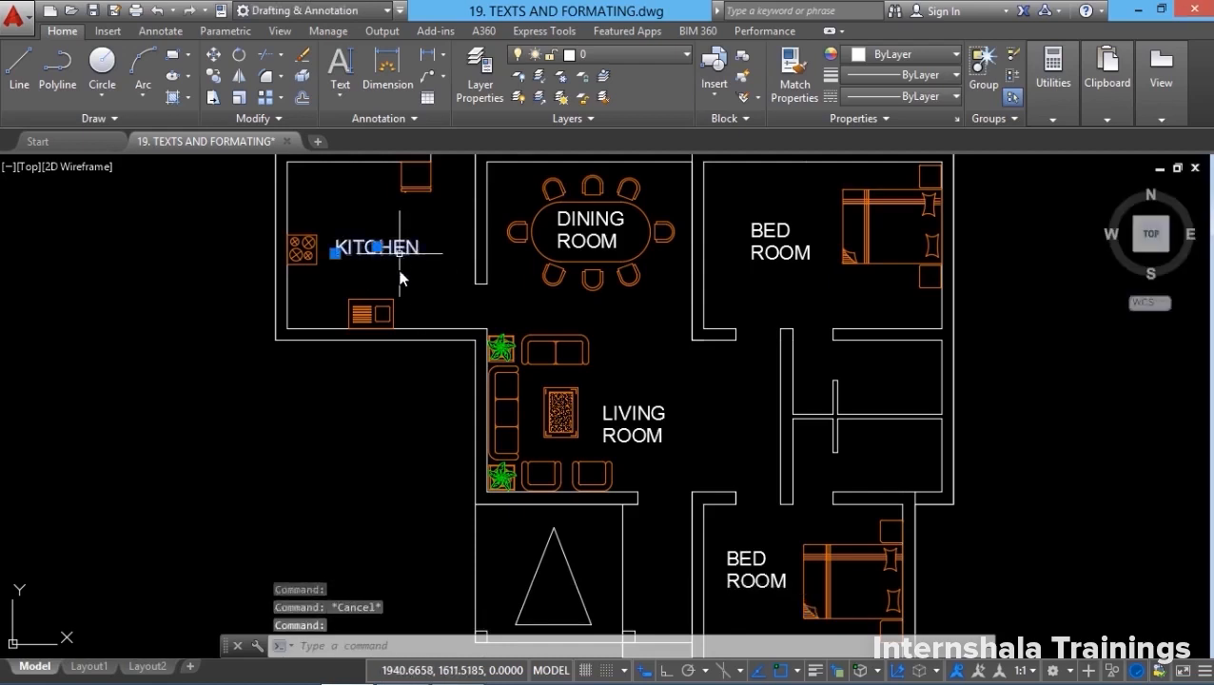
scroll(406, 339, "up", 4)
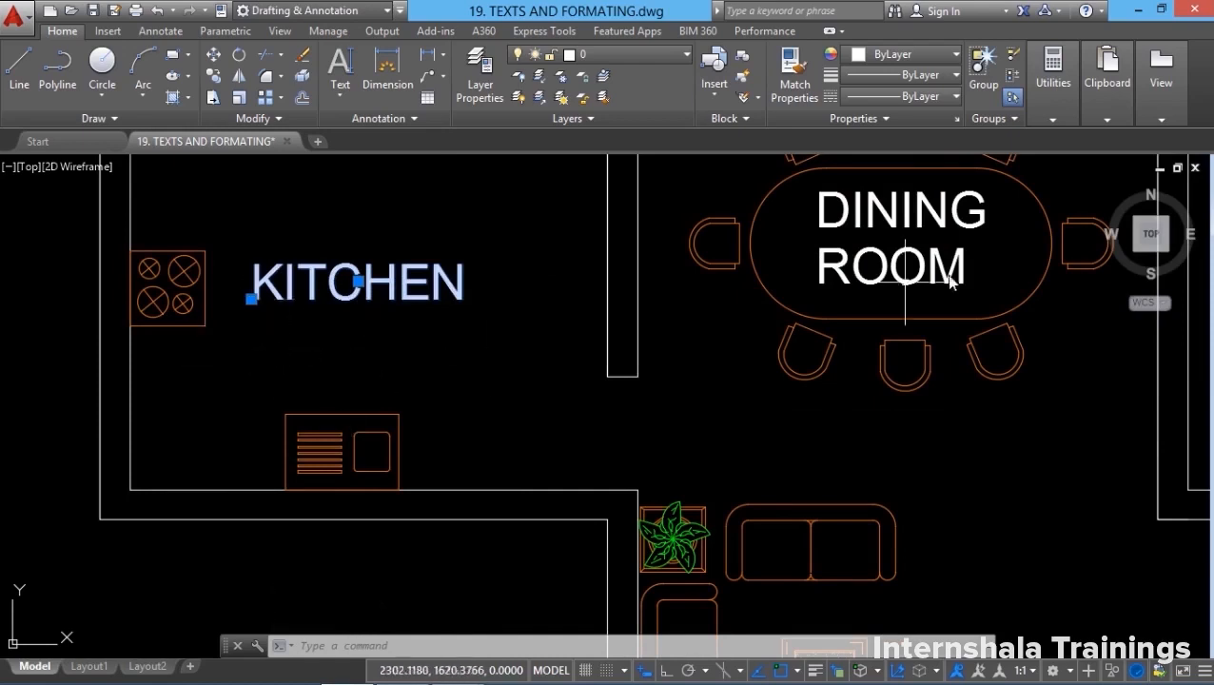
key("Escape")
left_click(886, 219)
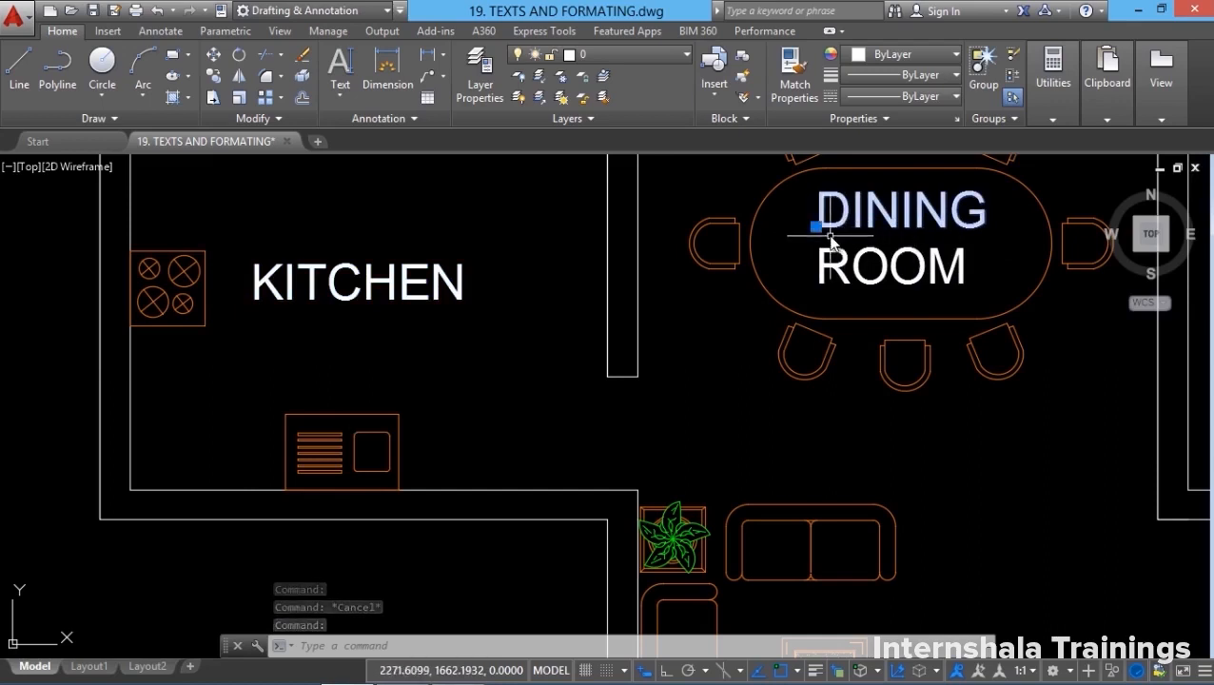
key("Escape")
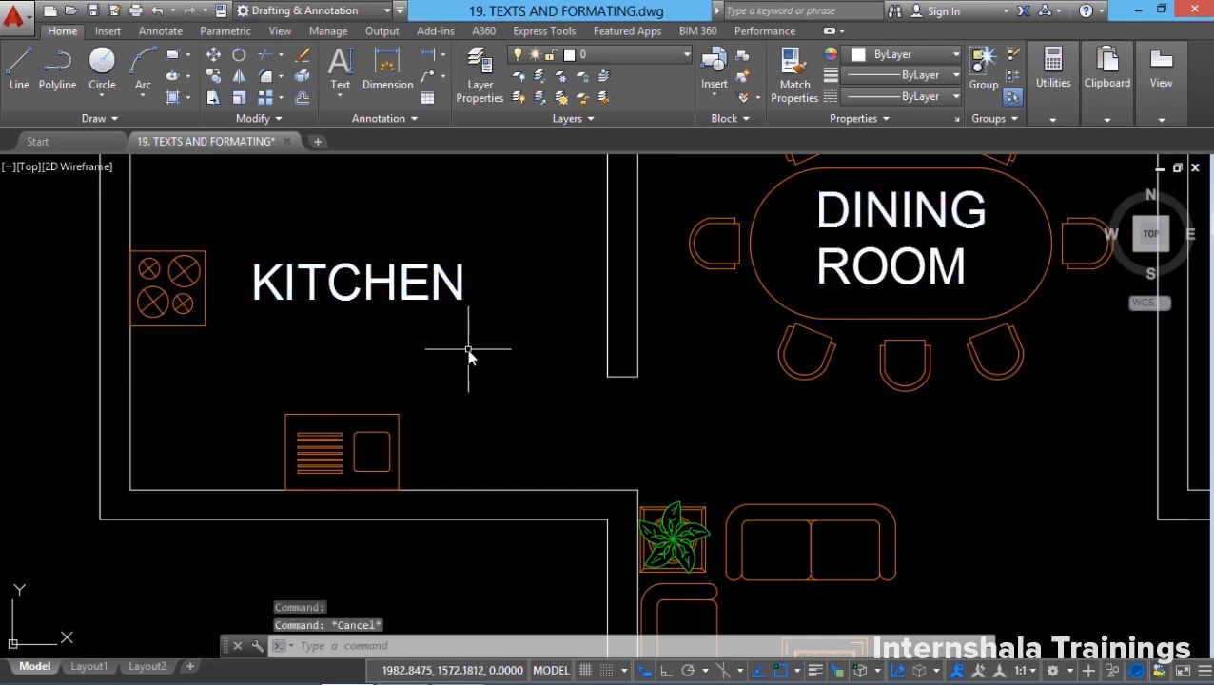
Try to move the KITCHEN text, using the Insert object snap to pick its base point.
left_click(423, 301)
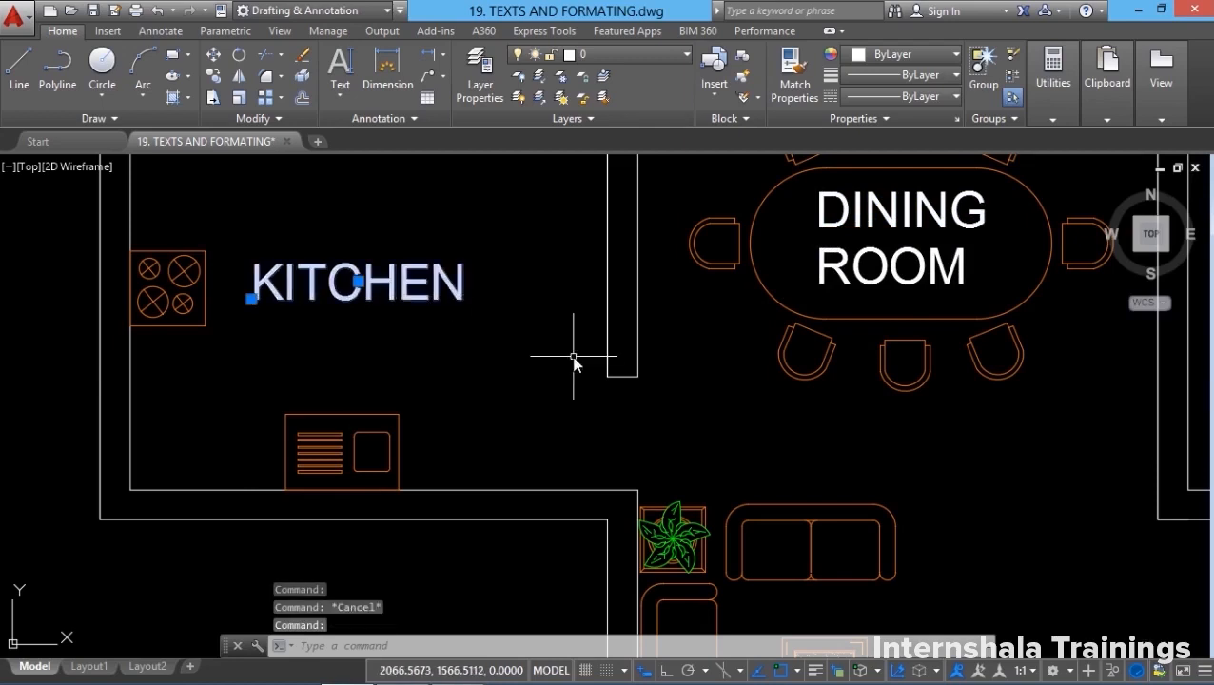
key("Escape")
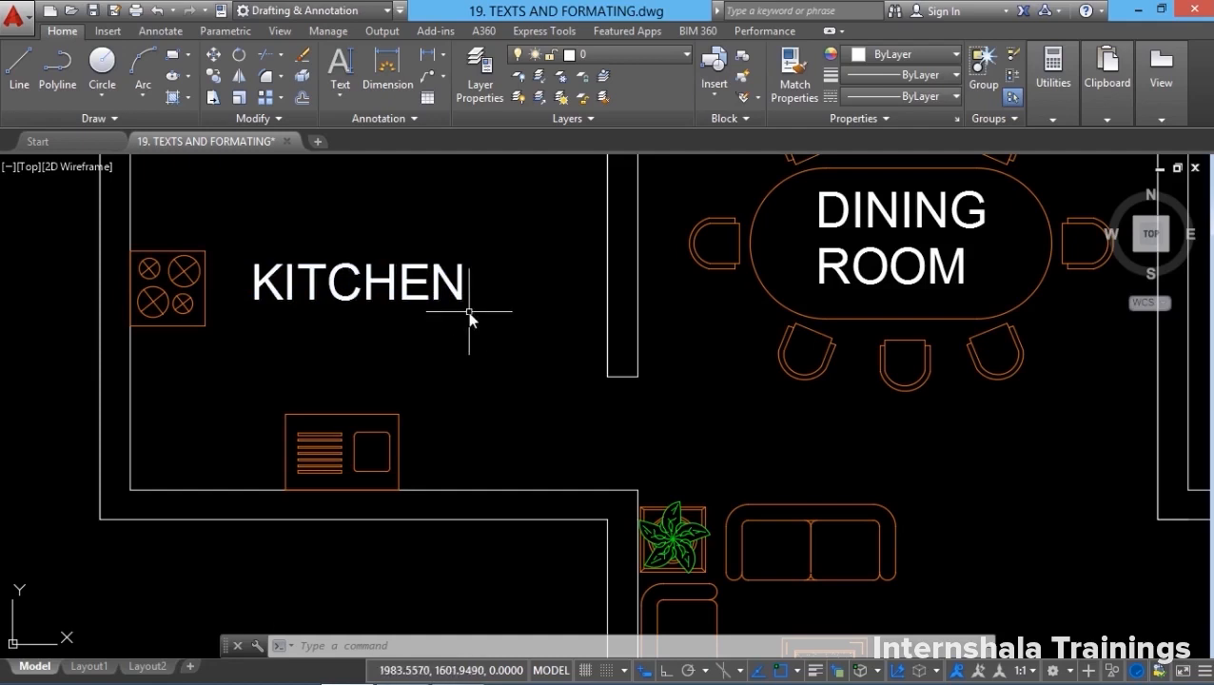
left_click(213, 57)
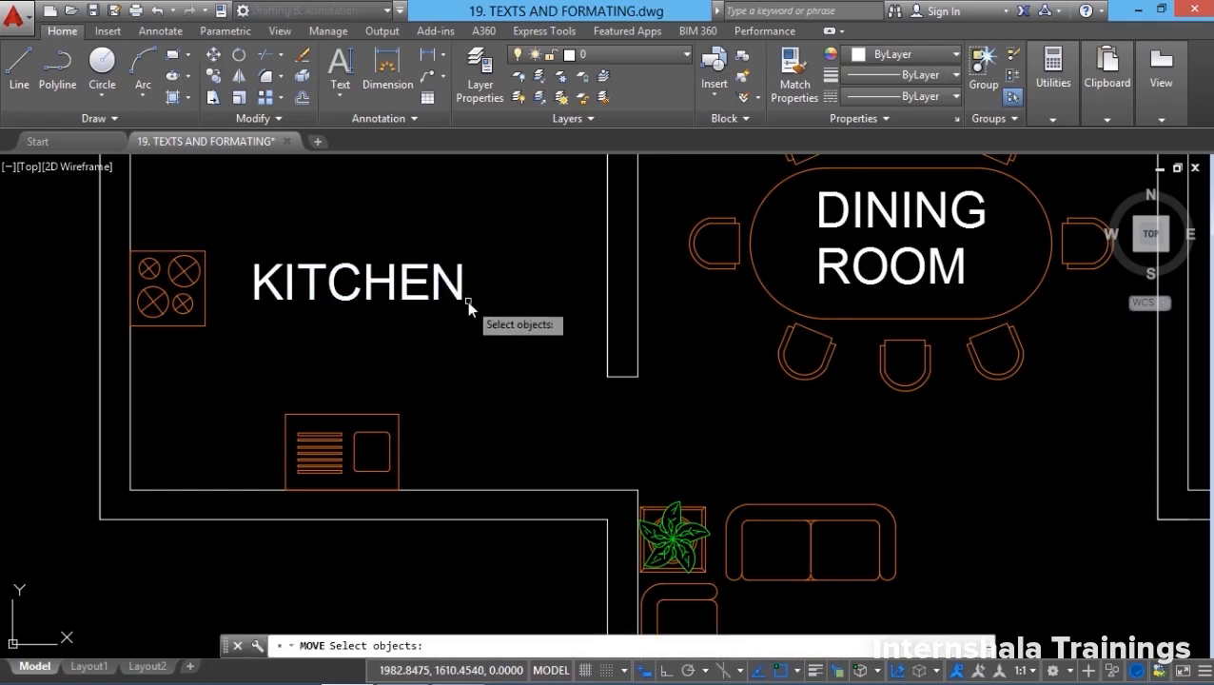
left_click(388, 280)
key("Return")
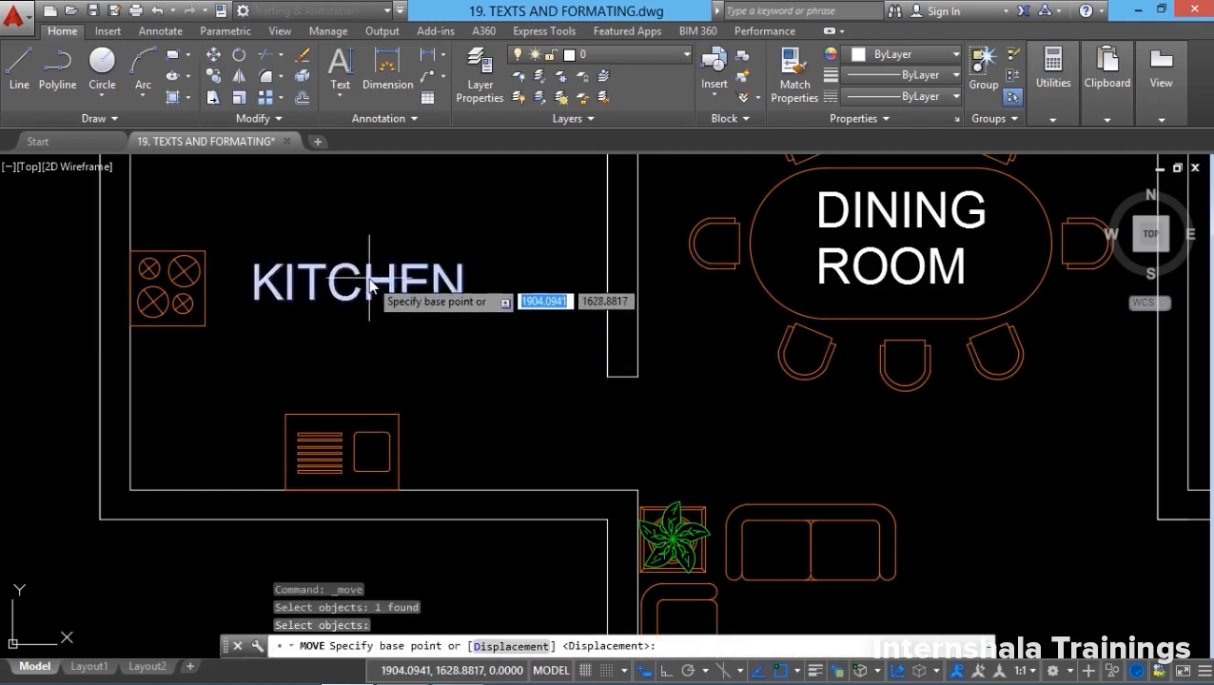
right_click(400, 202, "shift")
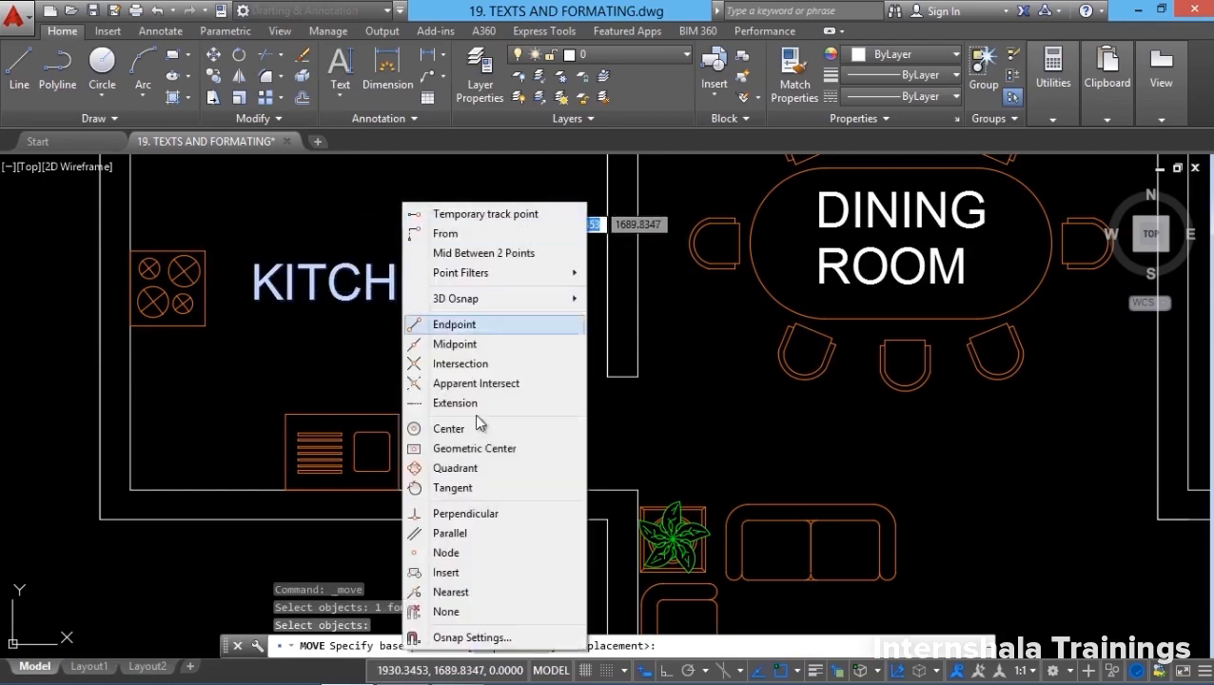
left_click(462, 571)
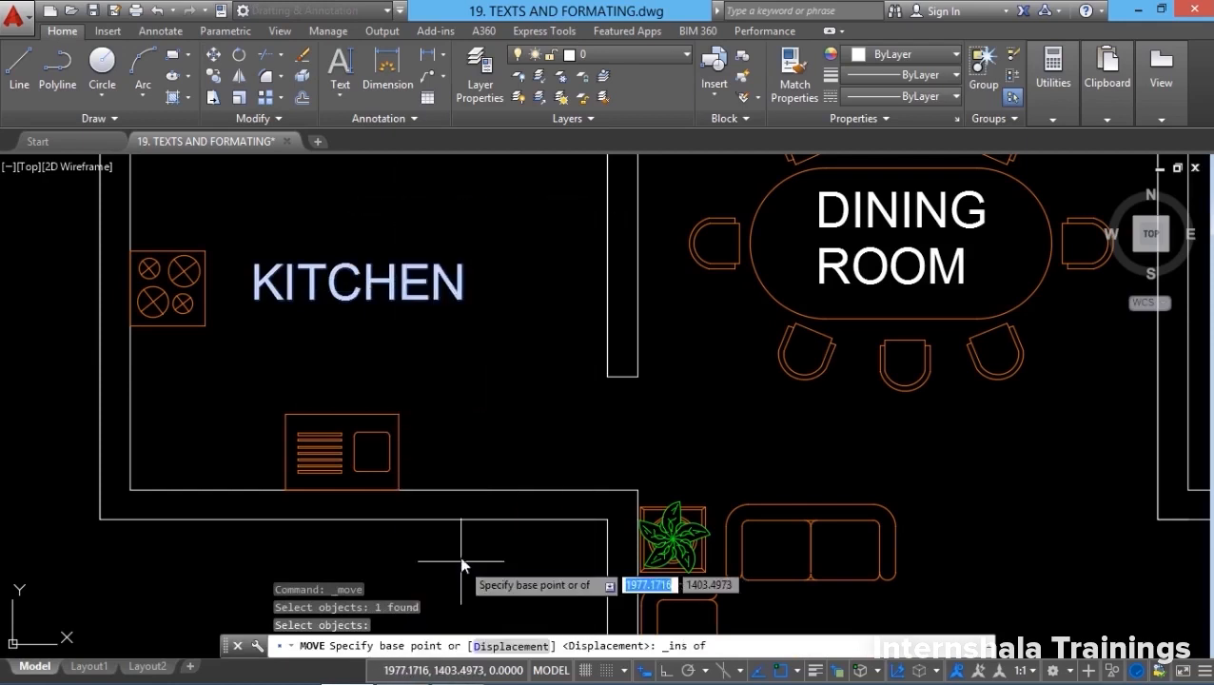
left_click(419, 285)
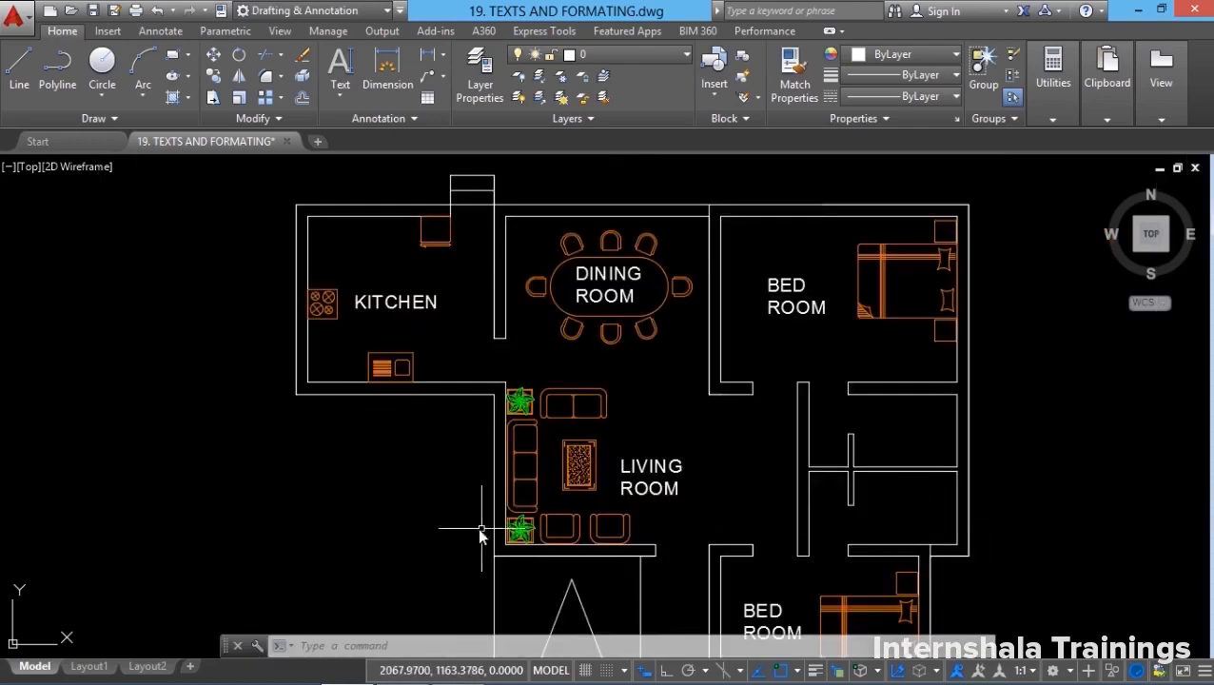
key("Escape")
Add single-line text TOILET with Fit justification on a horizontal baseline in the upper small room beside the living room, with height 27.9129.
left_click(348, 96)
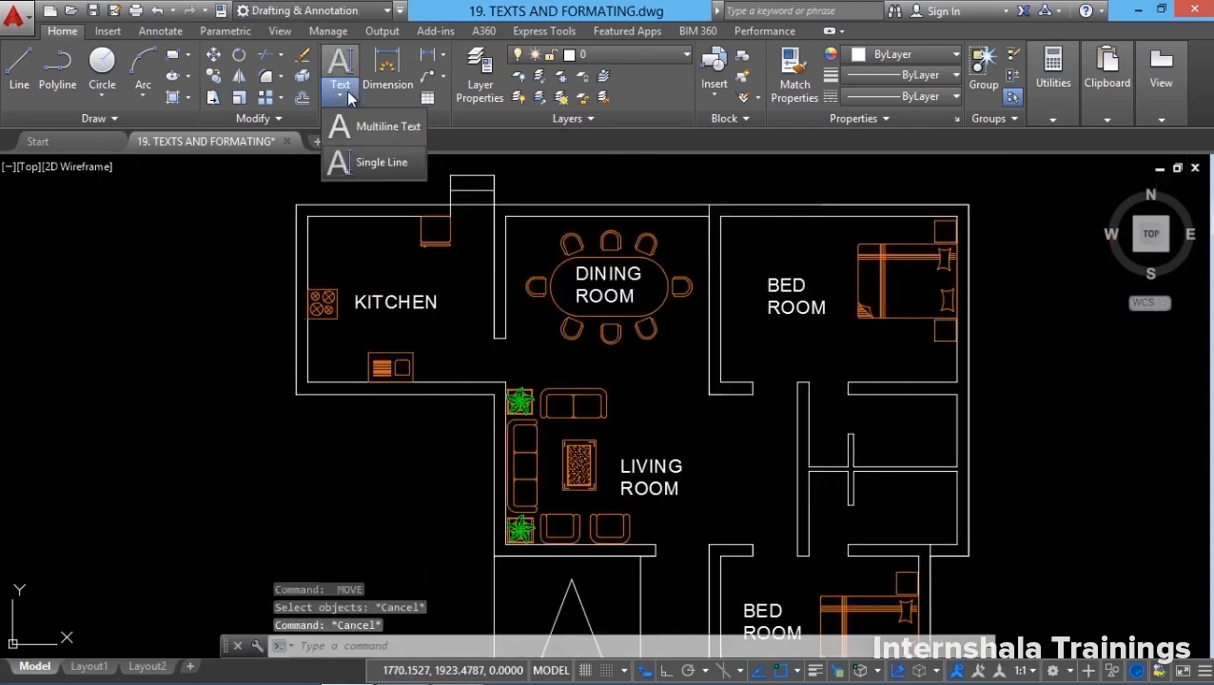
left_click(381, 164)
scroll(941, 465, "up", 4)
left_click(558, 648)
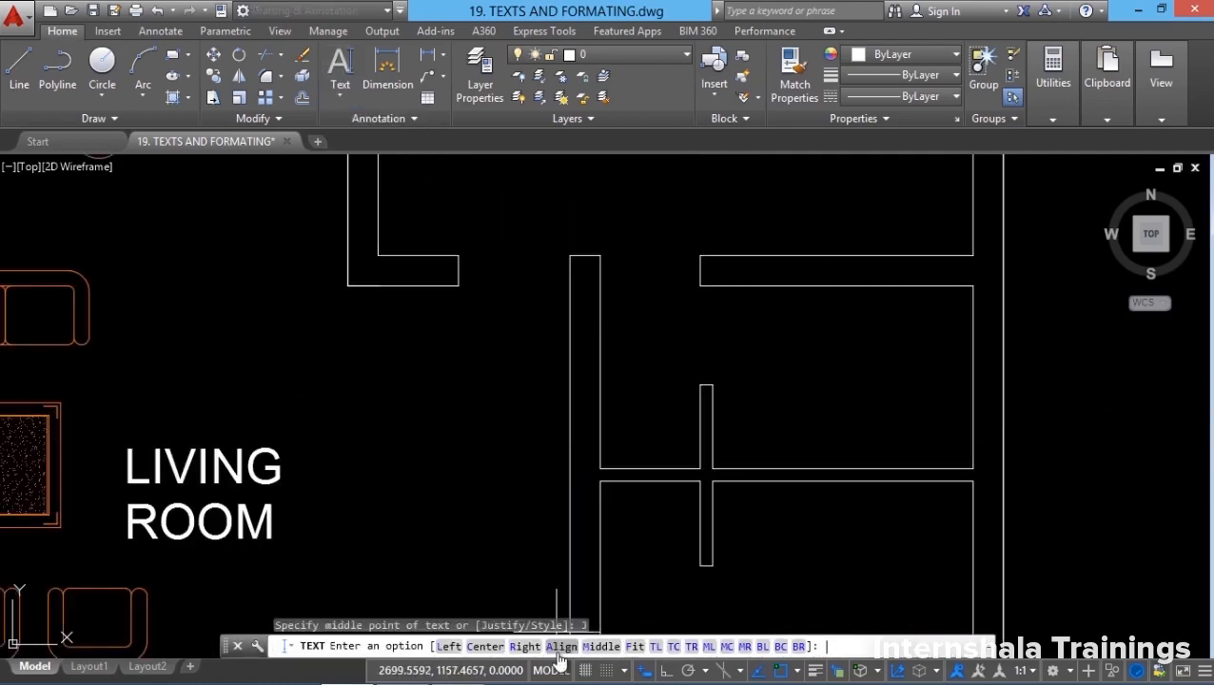
left_click(633, 647)
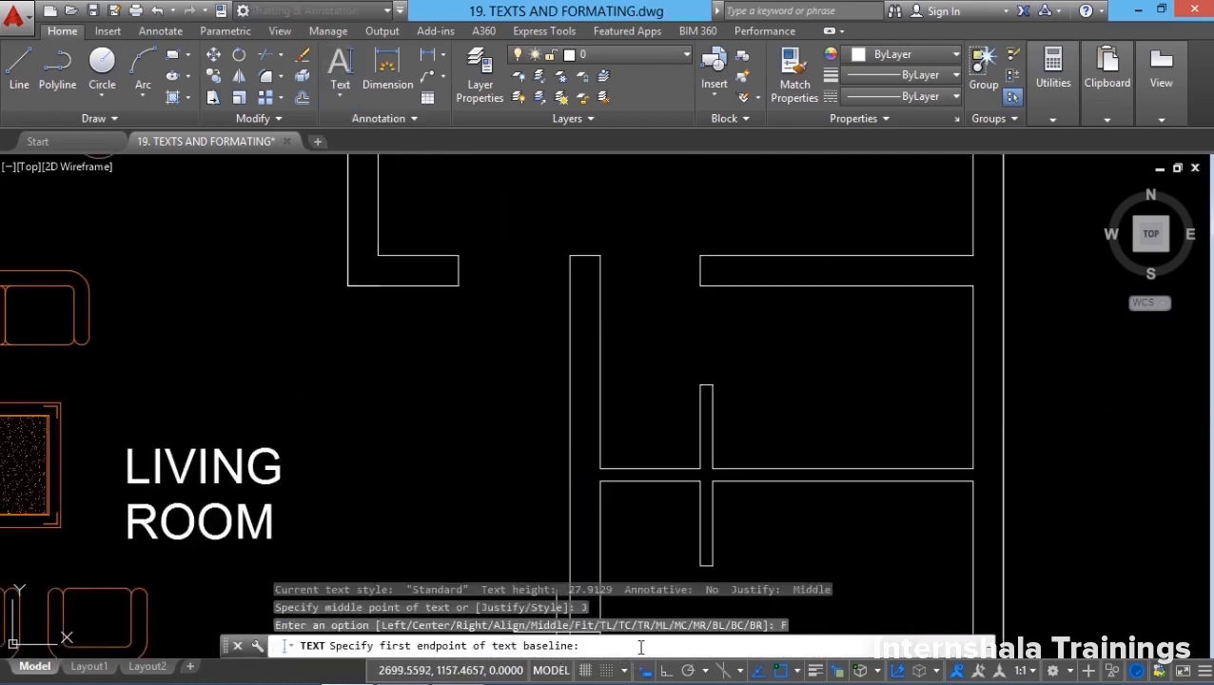
left_click(746, 380)
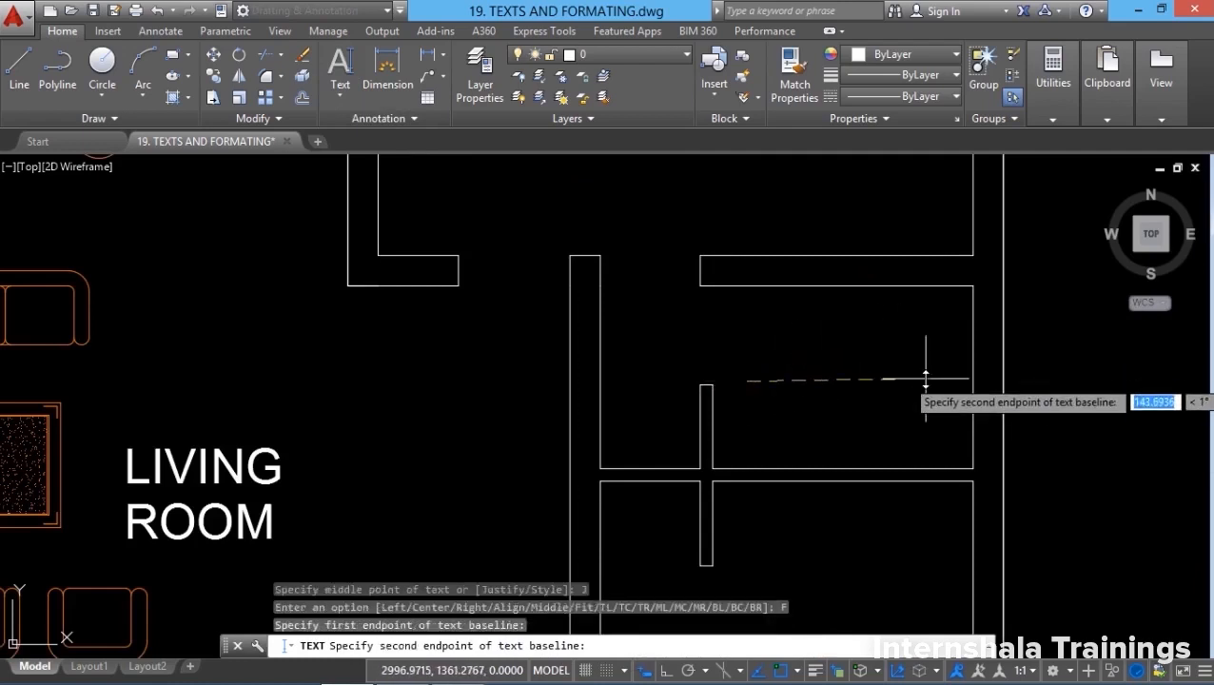
left_click(673, 676)
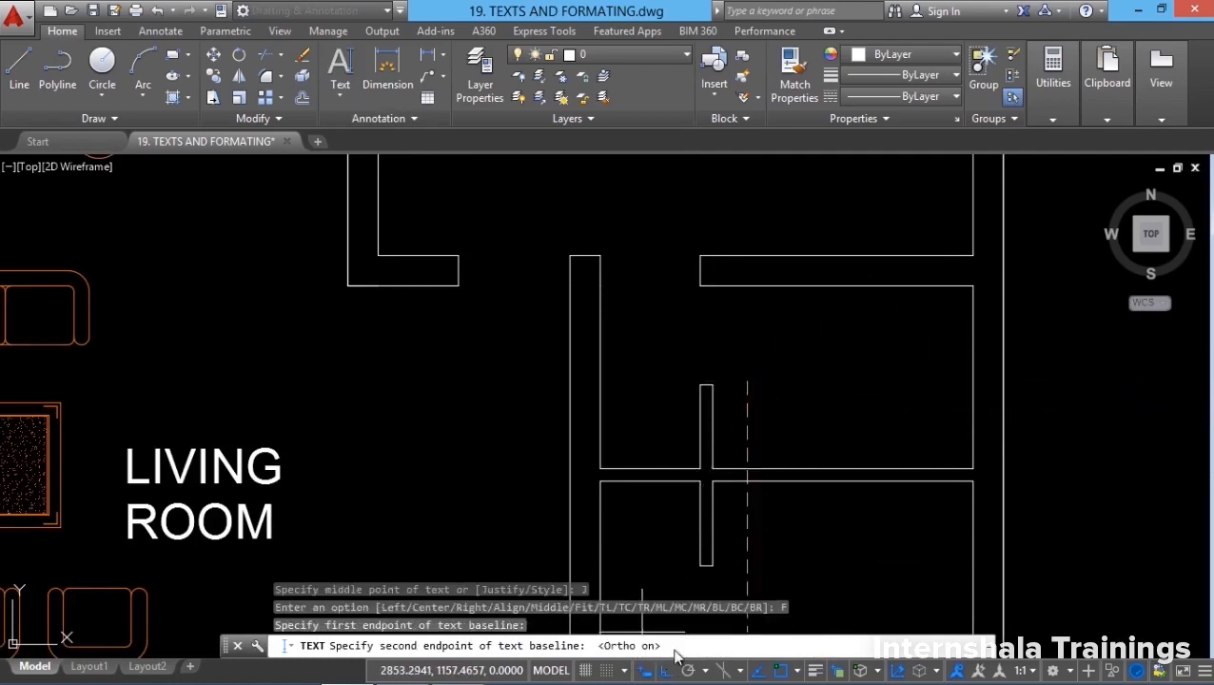
left_click(931, 364)
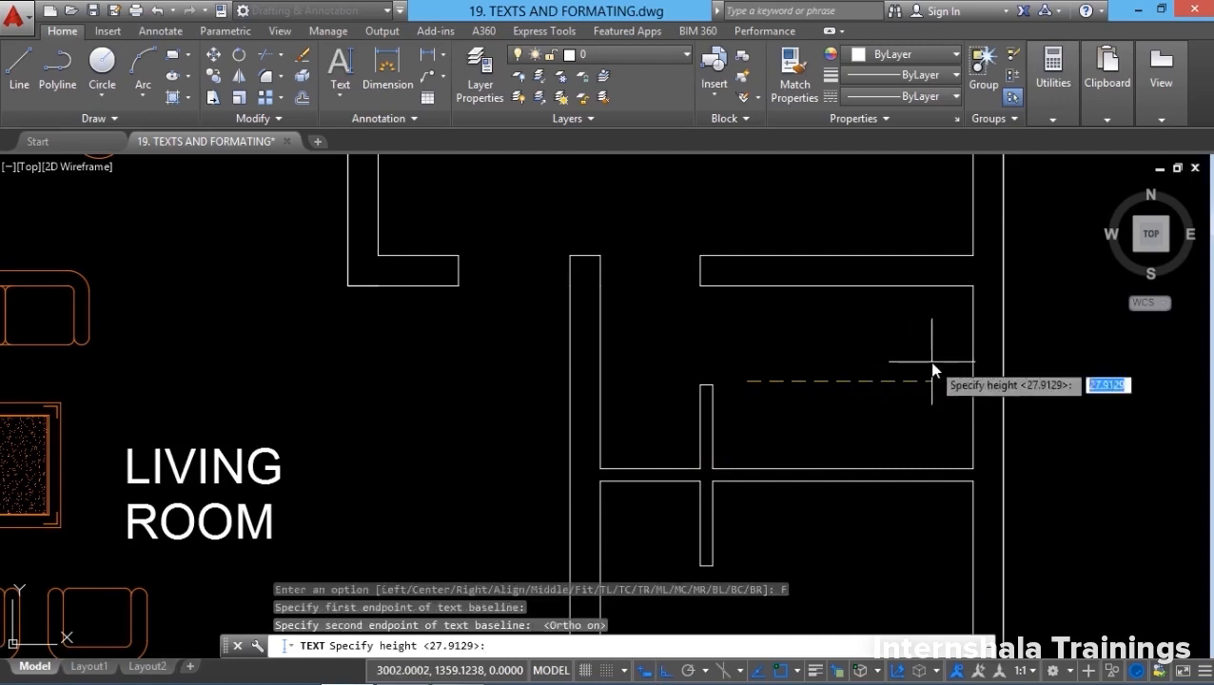
left_click(796, 311)
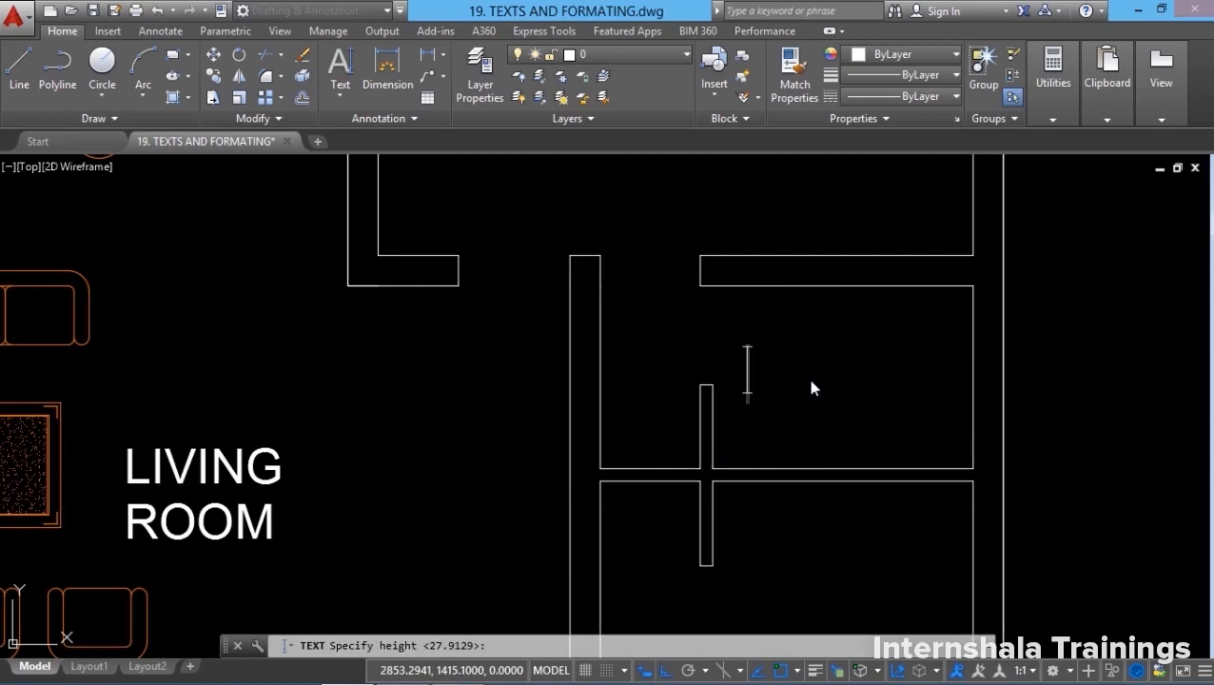
type("TOILET")
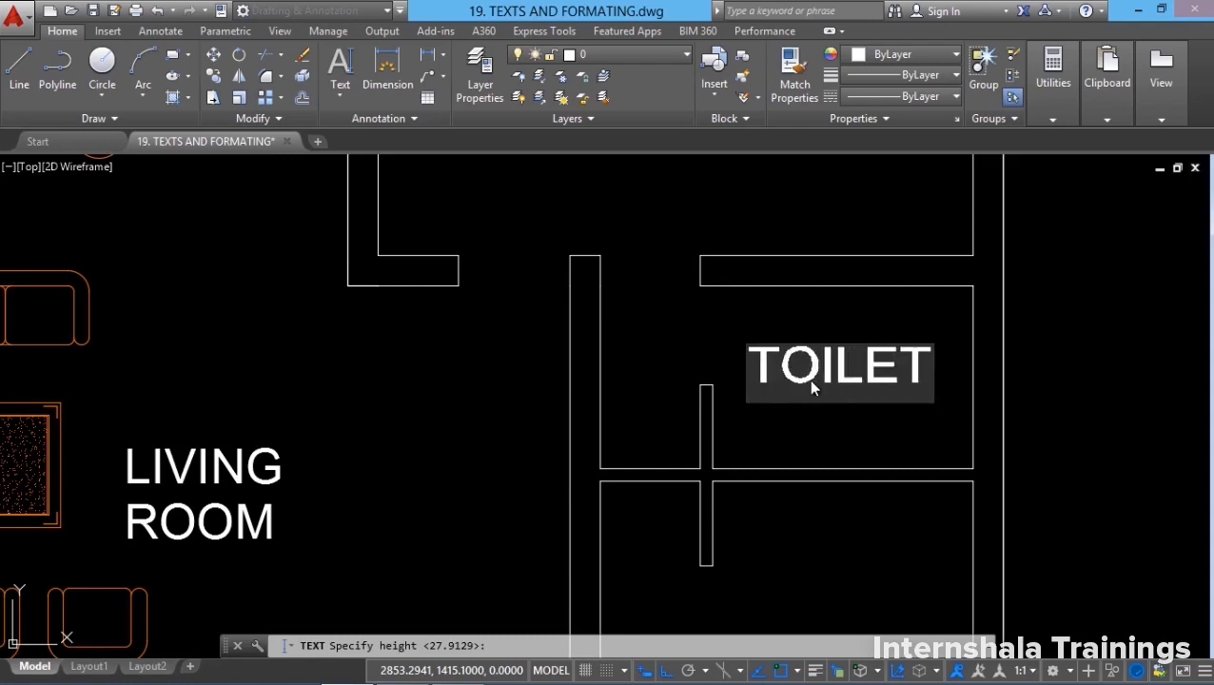
key("Return")
key("Escape")
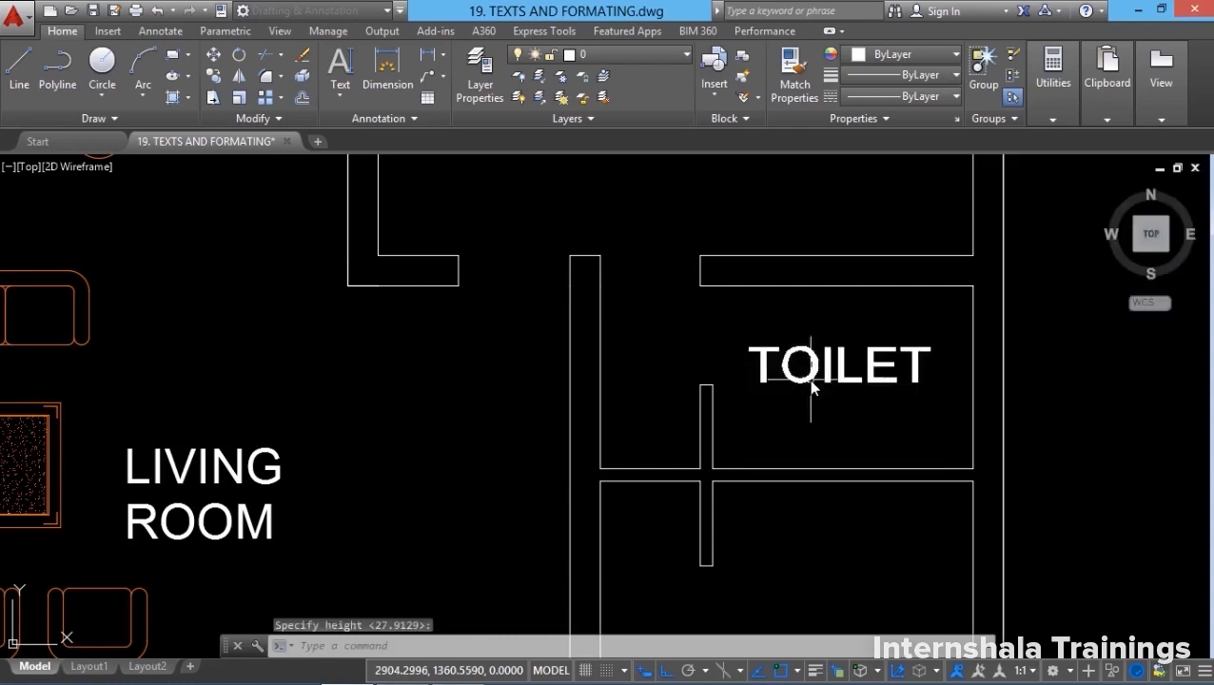
Select the TOILET text to examine its grip points.
left_click(809, 385)
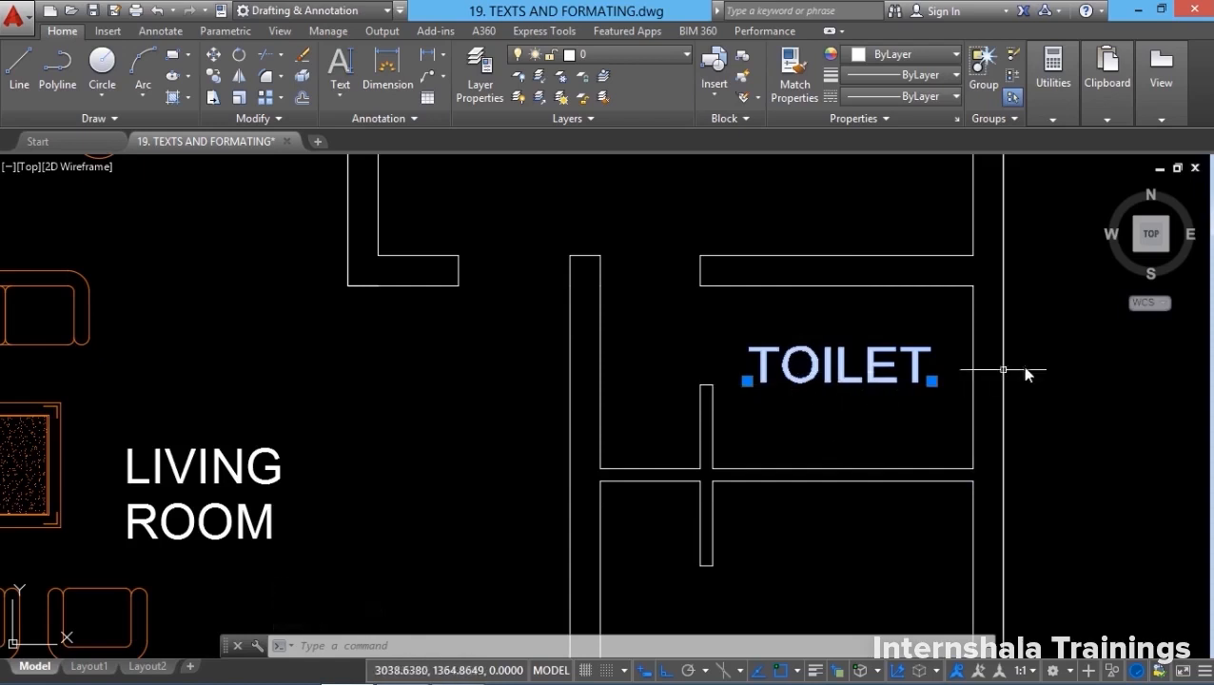
key("Escape")
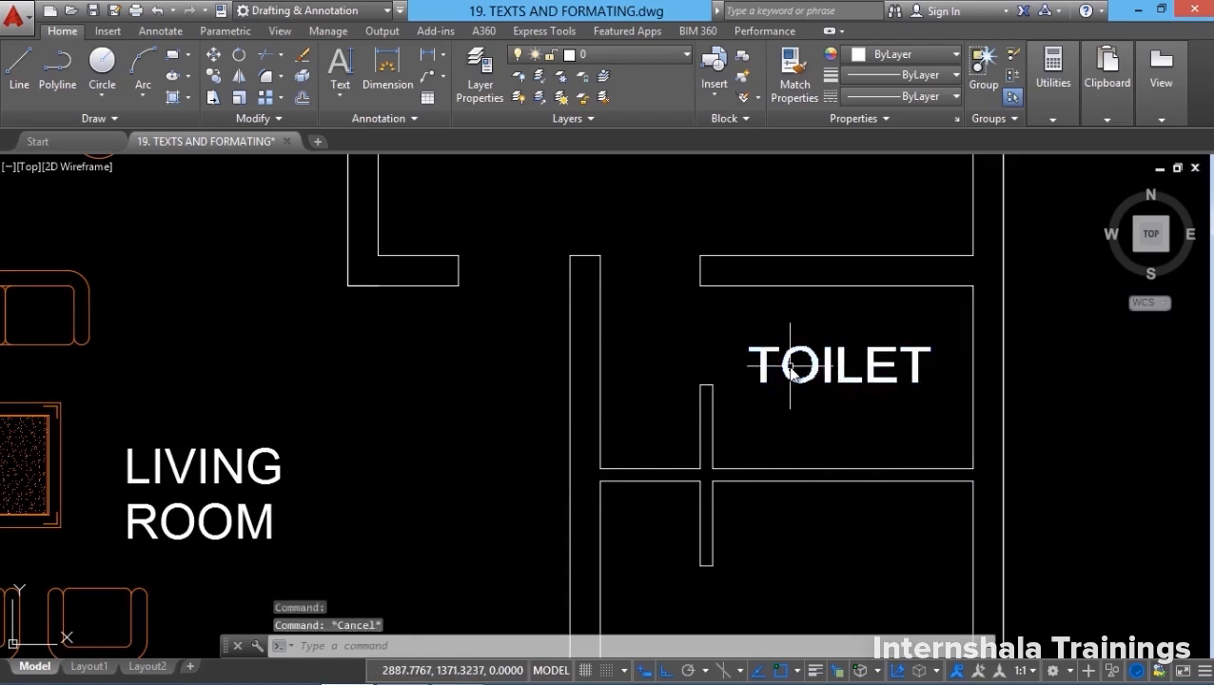
Inspect the text height in the properties of the lower bedroom's BED text.
scroll(789, 369, "down", 2)
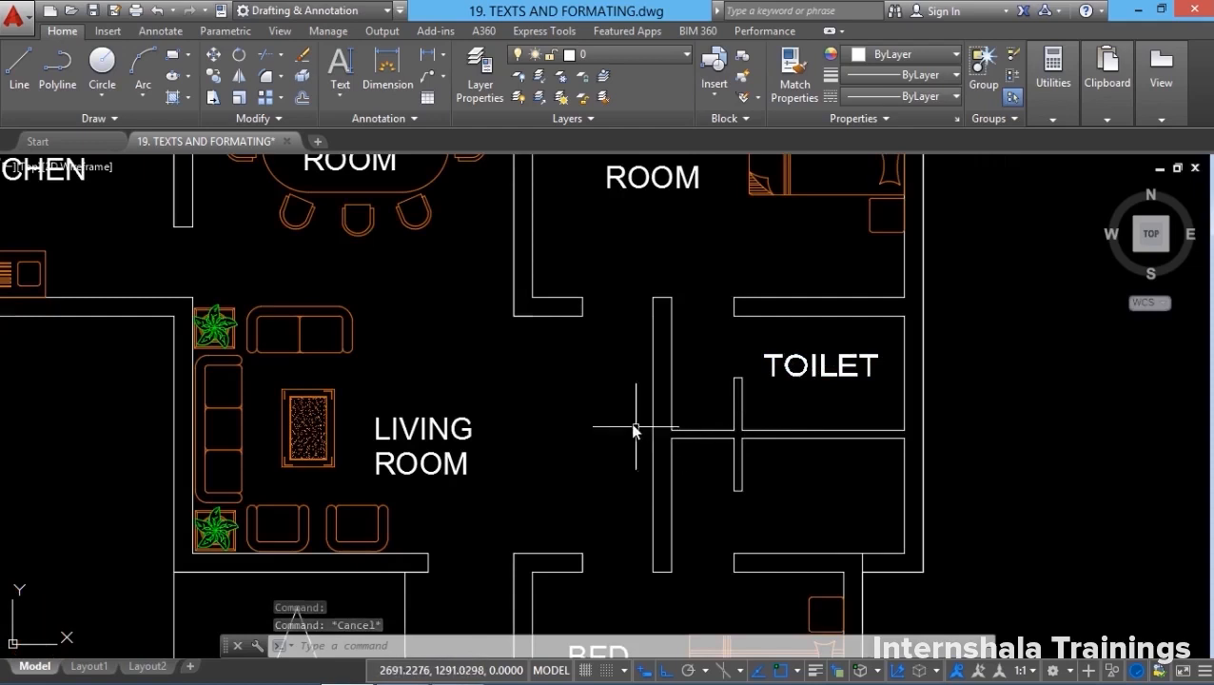
scroll(634, 430, "down", 3)
scroll(752, 418, "up", 2)
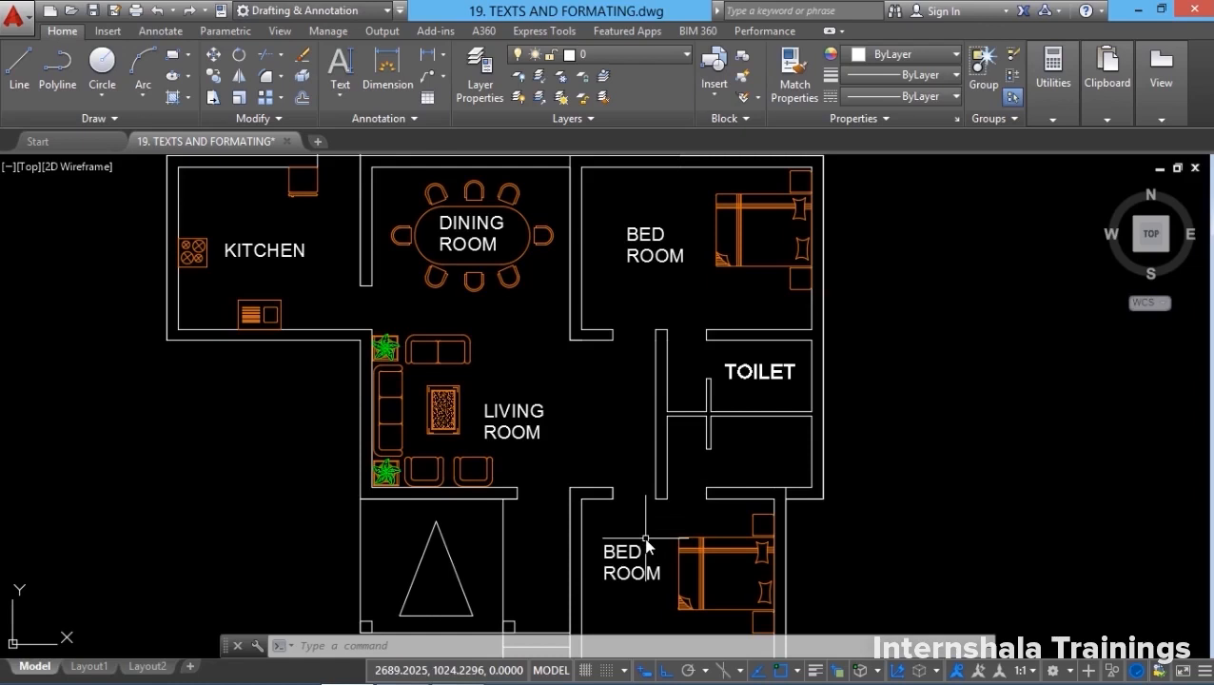
left_click(649, 599)
key("Escape")
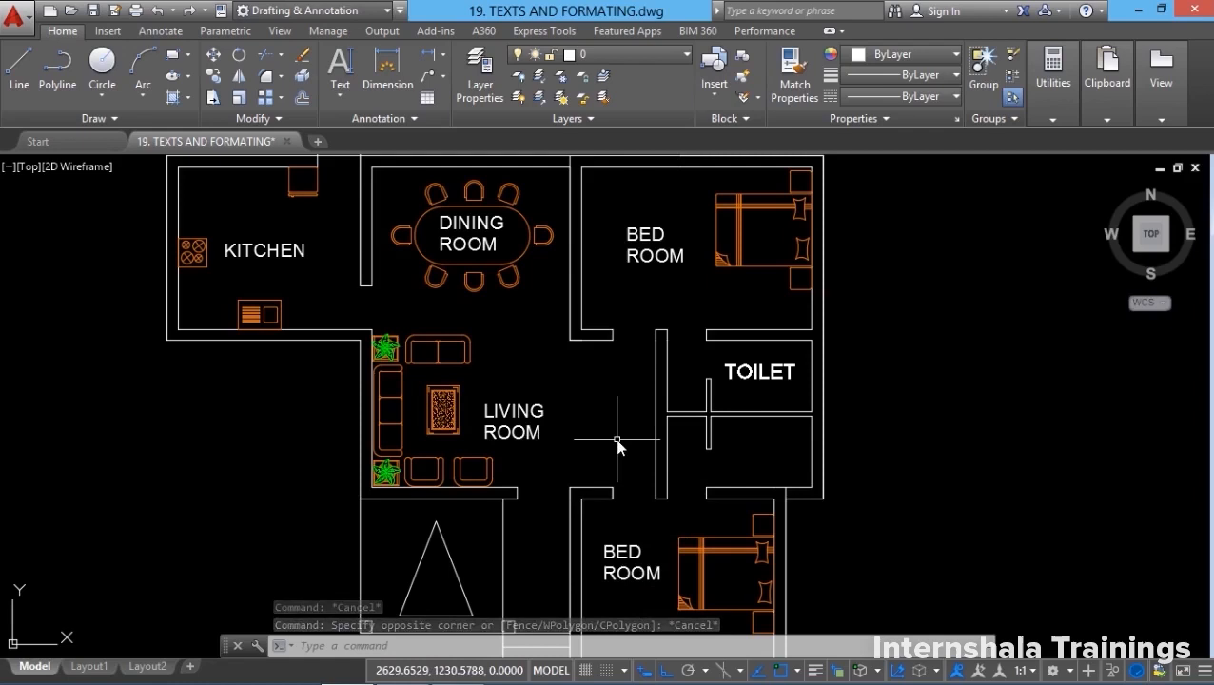
left_click(622, 559)
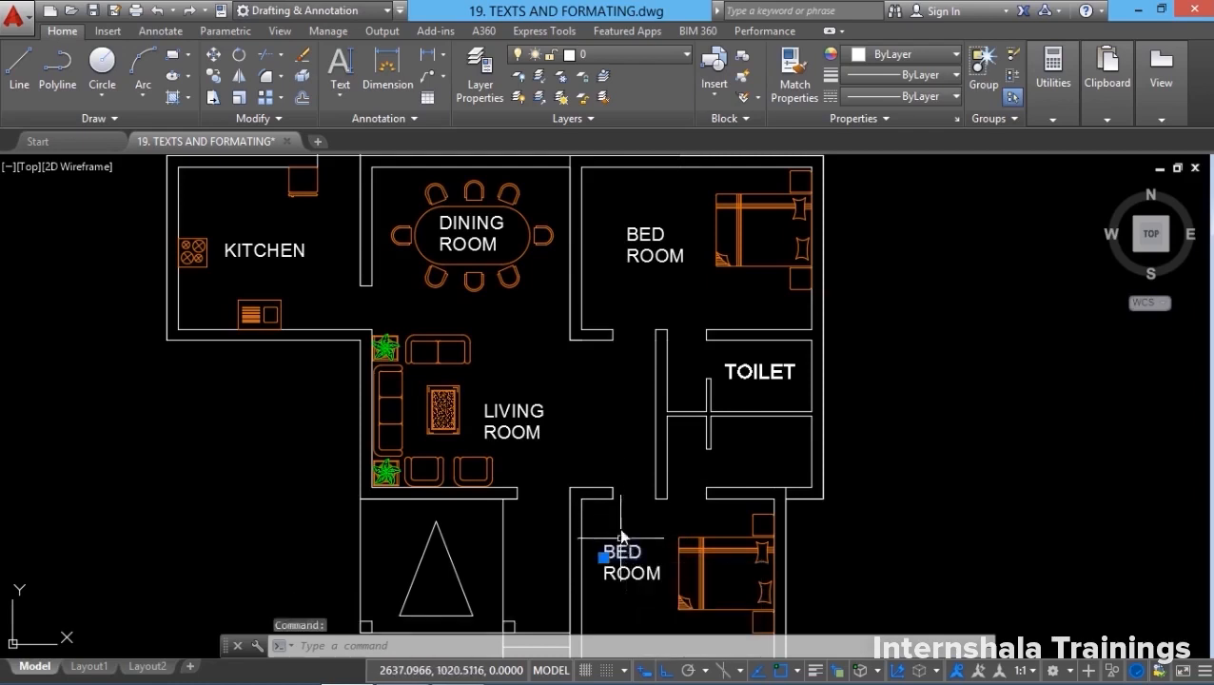
key("ctrl+1")
left_click(167, 518)
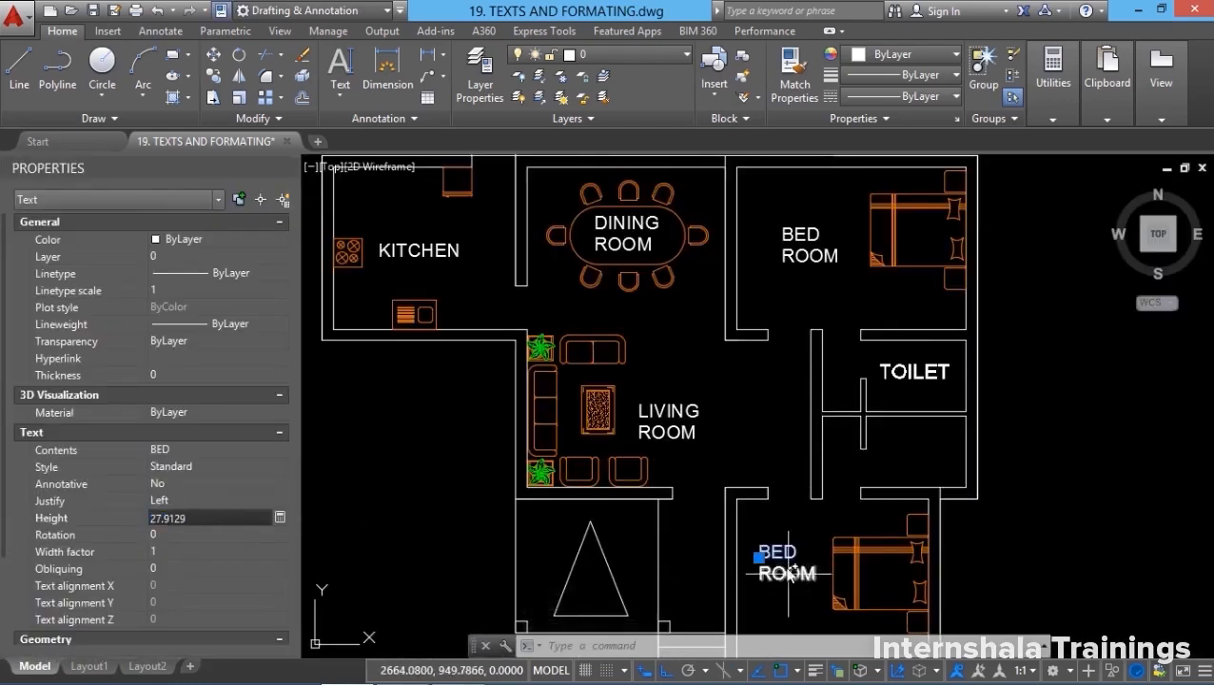
left_click(283, 166)
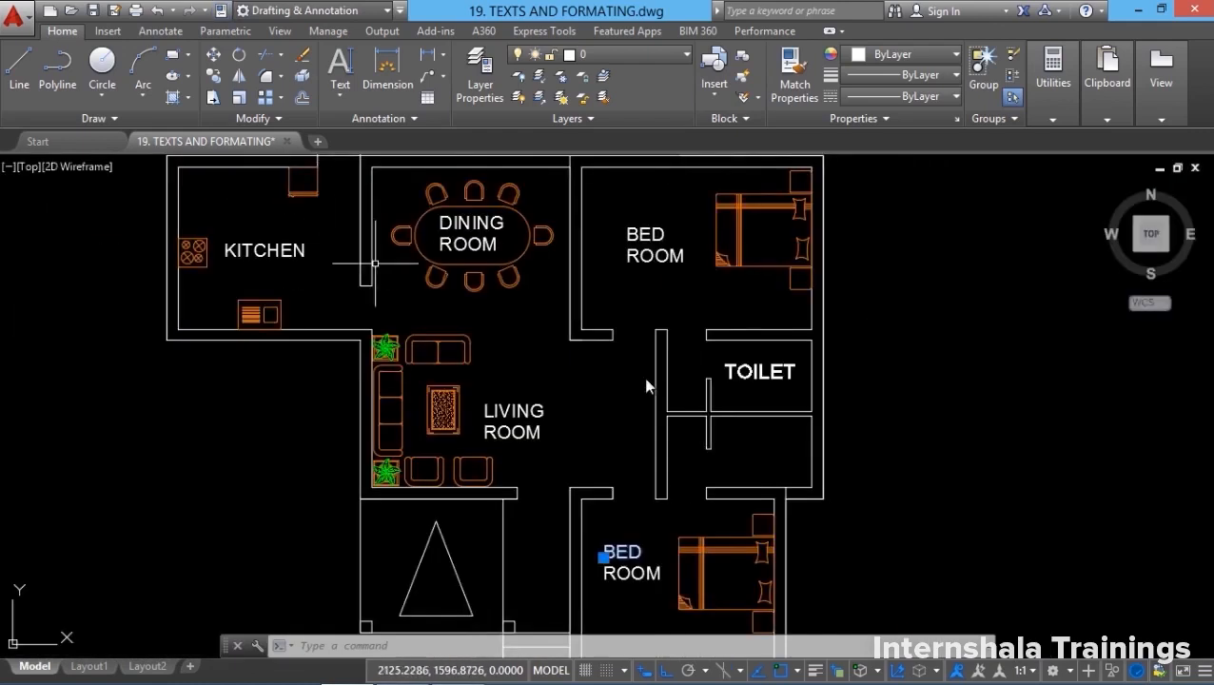
key("Escape")
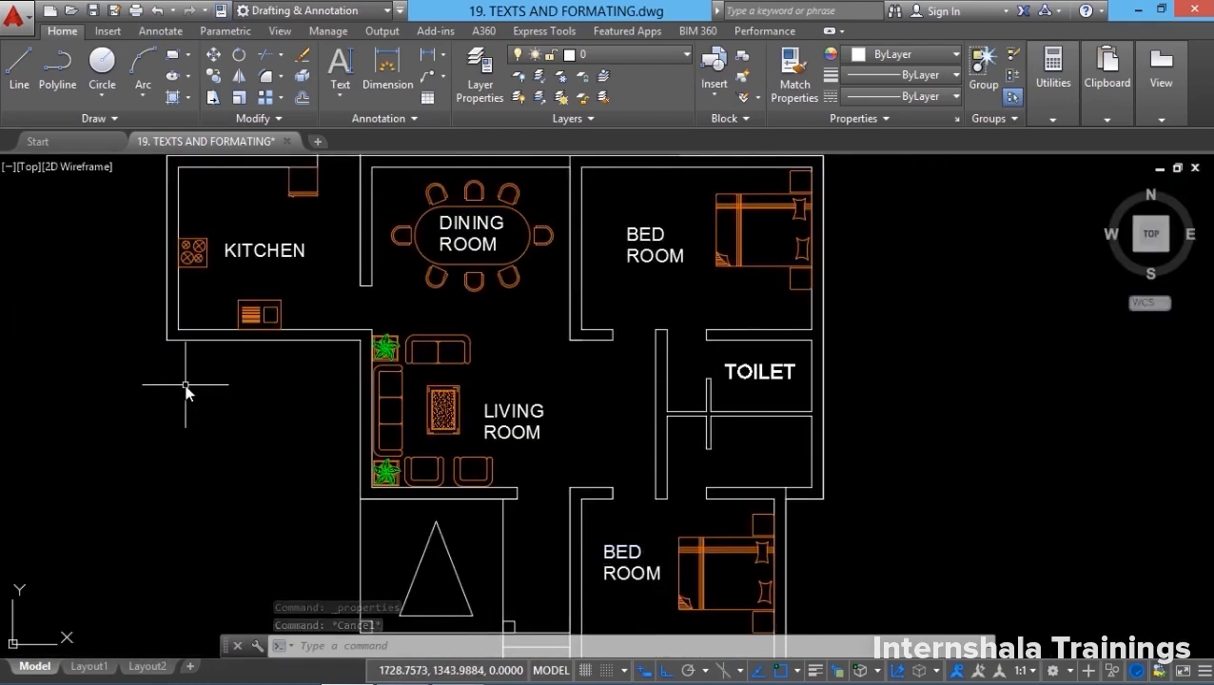
Use Quick Select to select all Text objects in the entire drawing and set their height to 20.
key("ctrl+1")
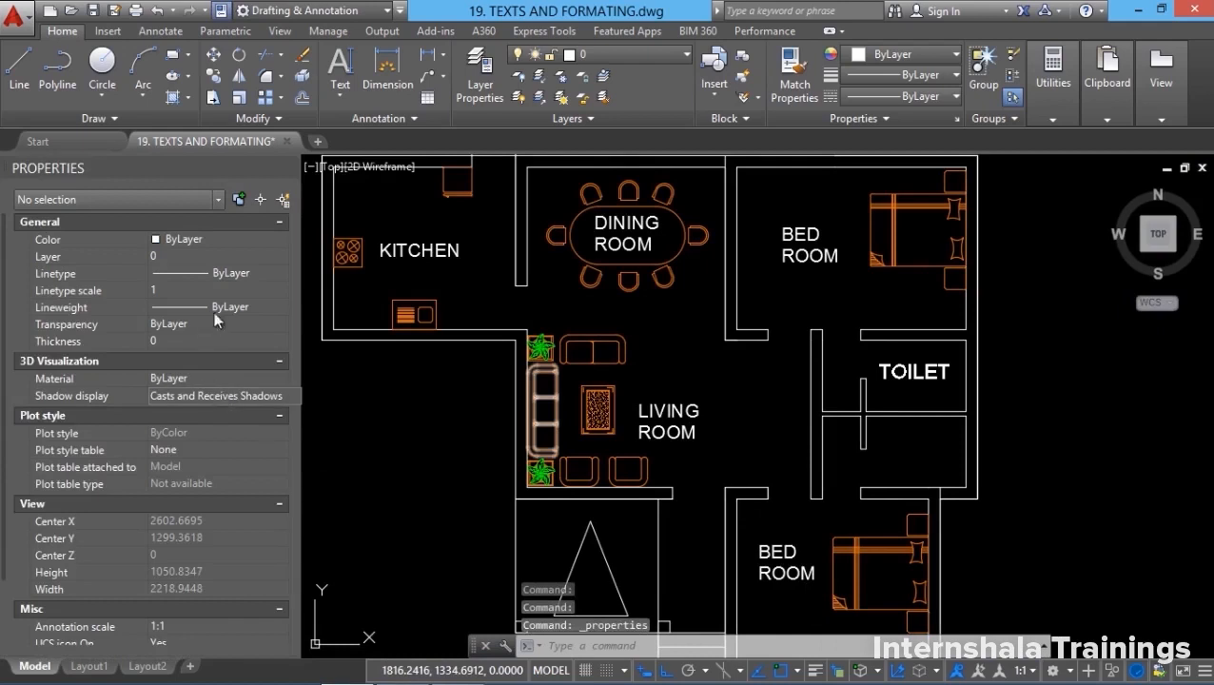
left_click(284, 200)
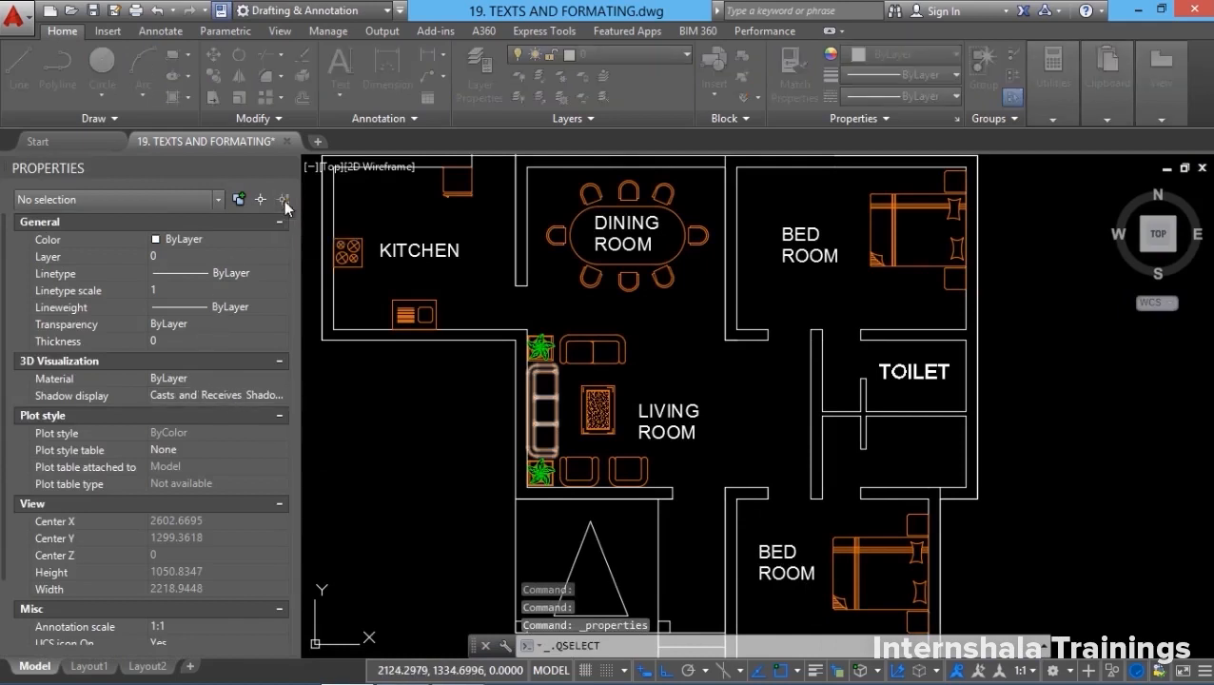
left_click(601, 222)
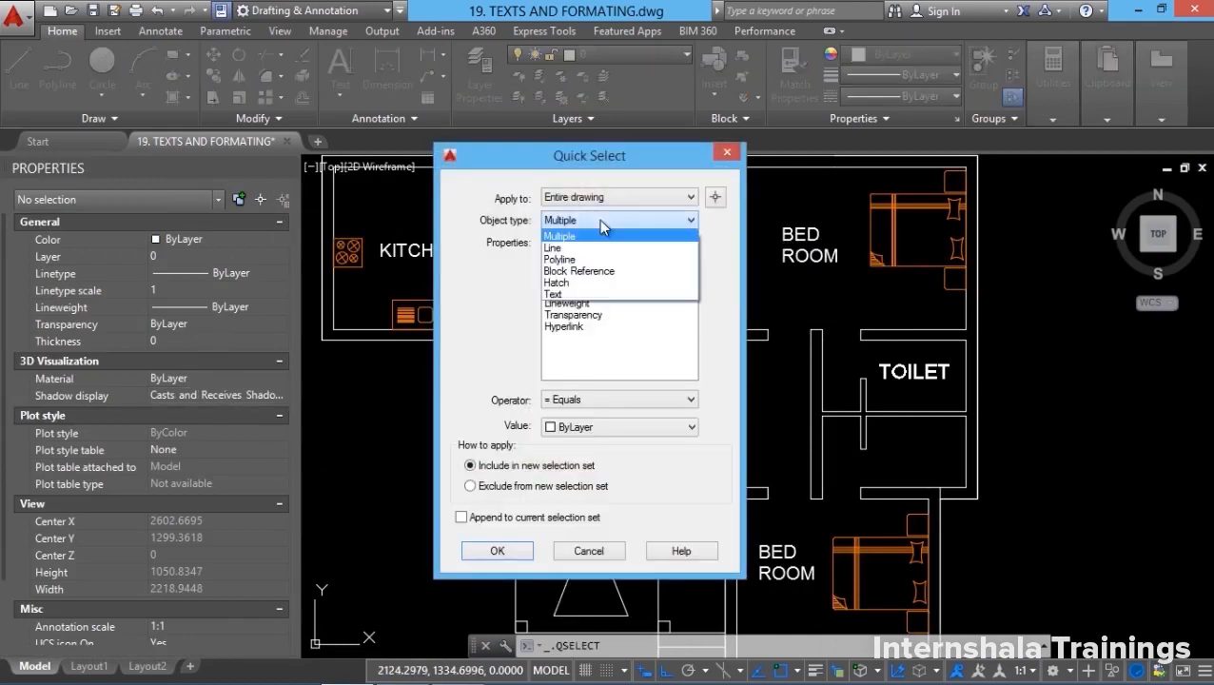
left_click(567, 302)
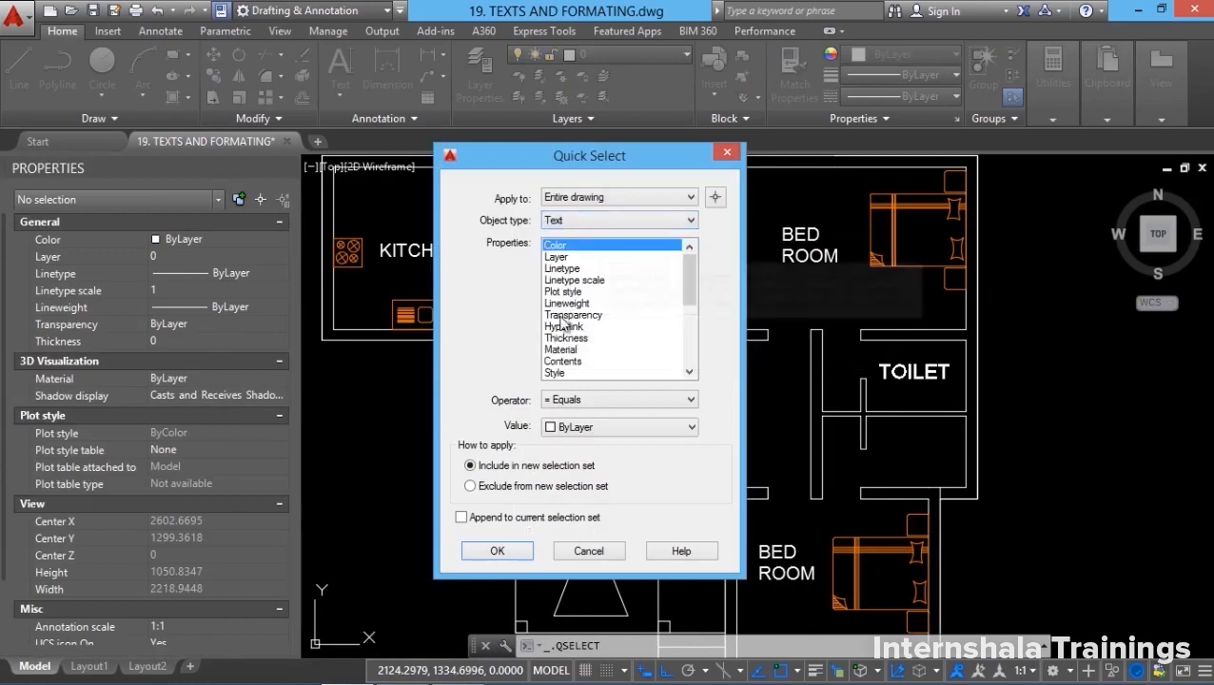
left_click(496, 551)
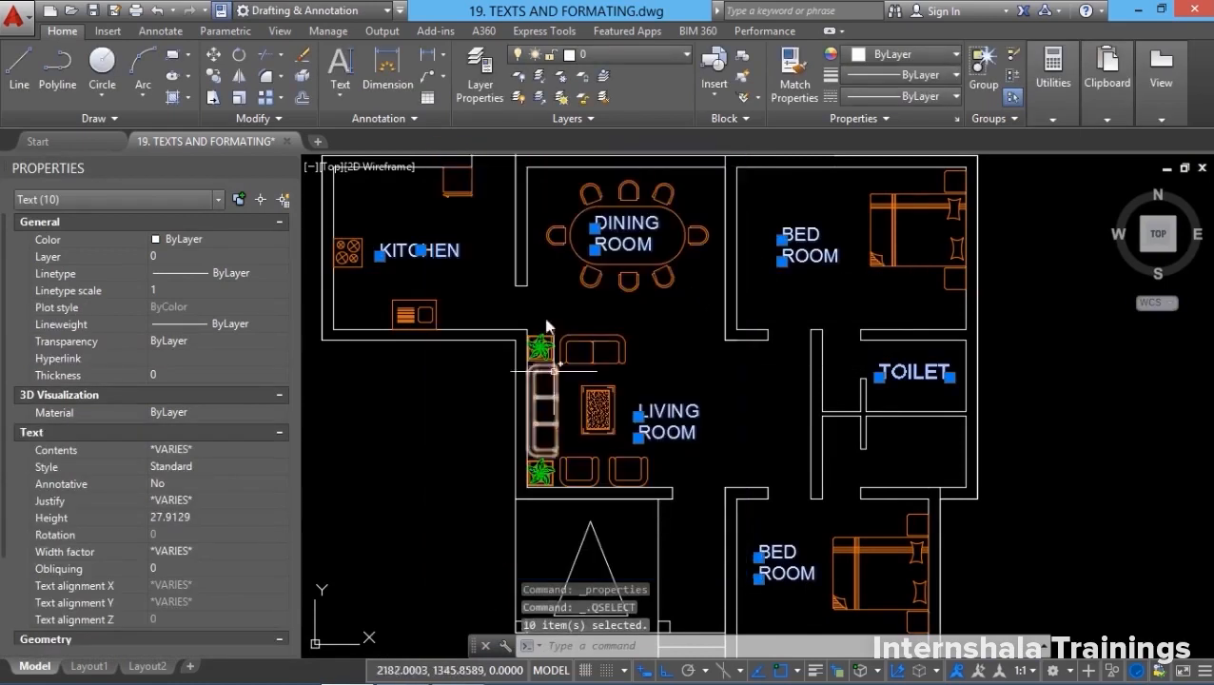
left_click(191, 518)
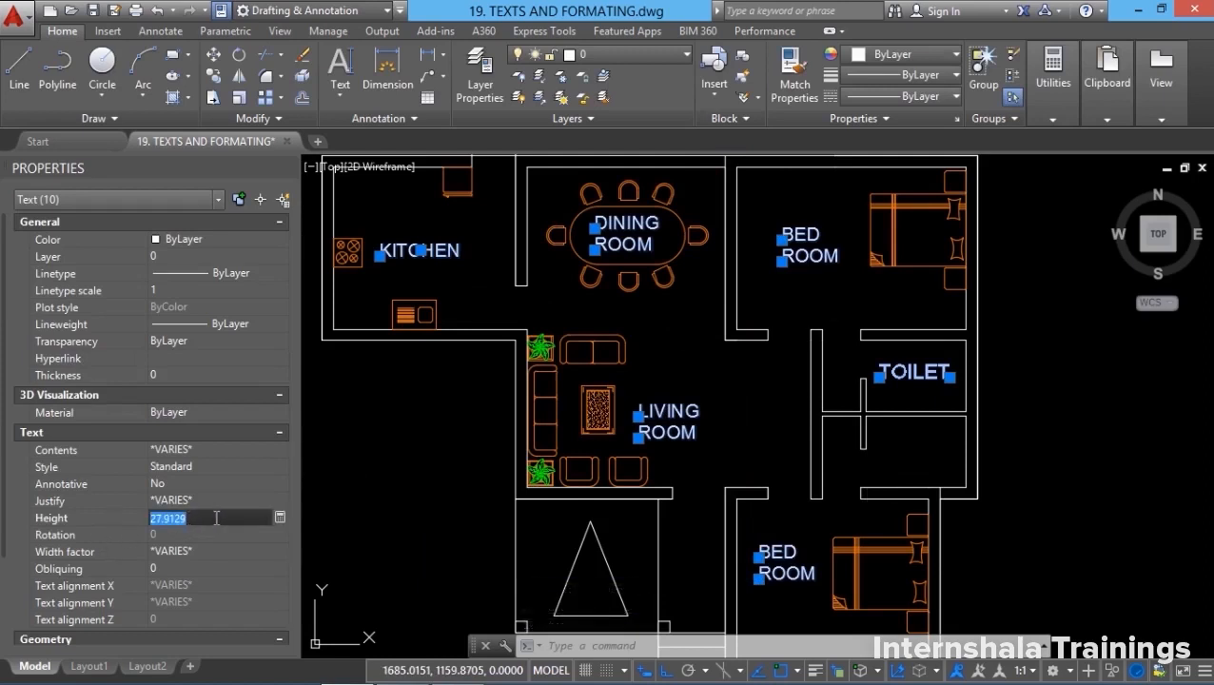
type("20")
key("Return")
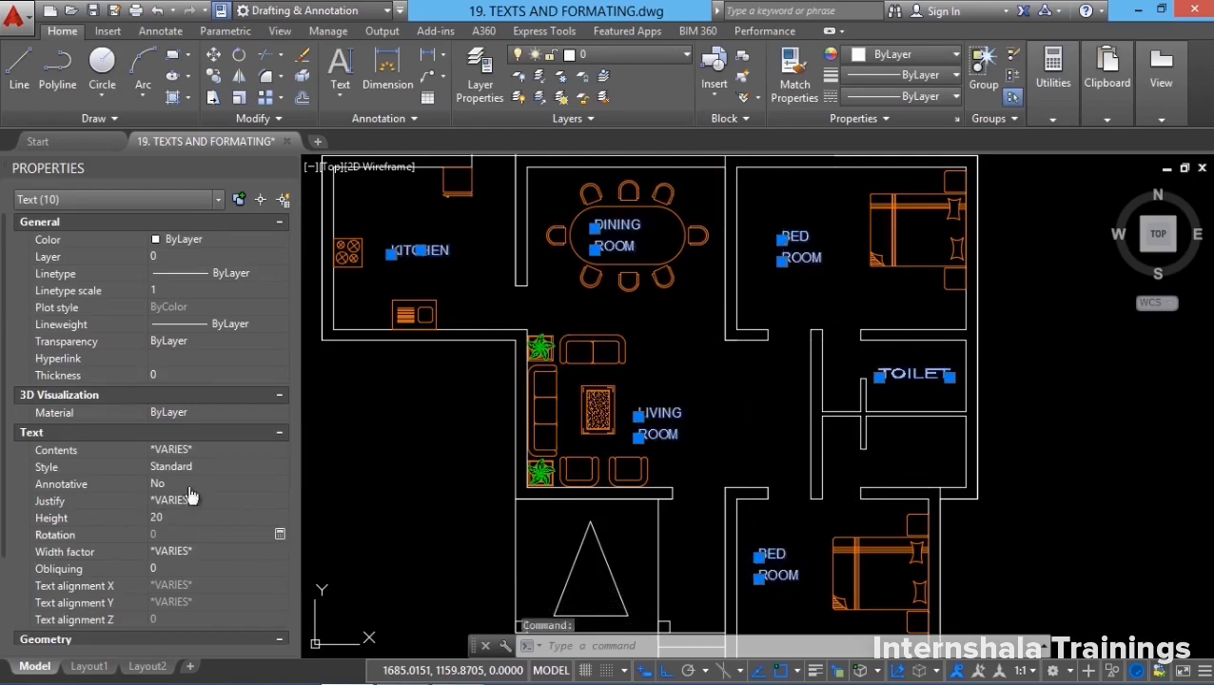
key("Escape")
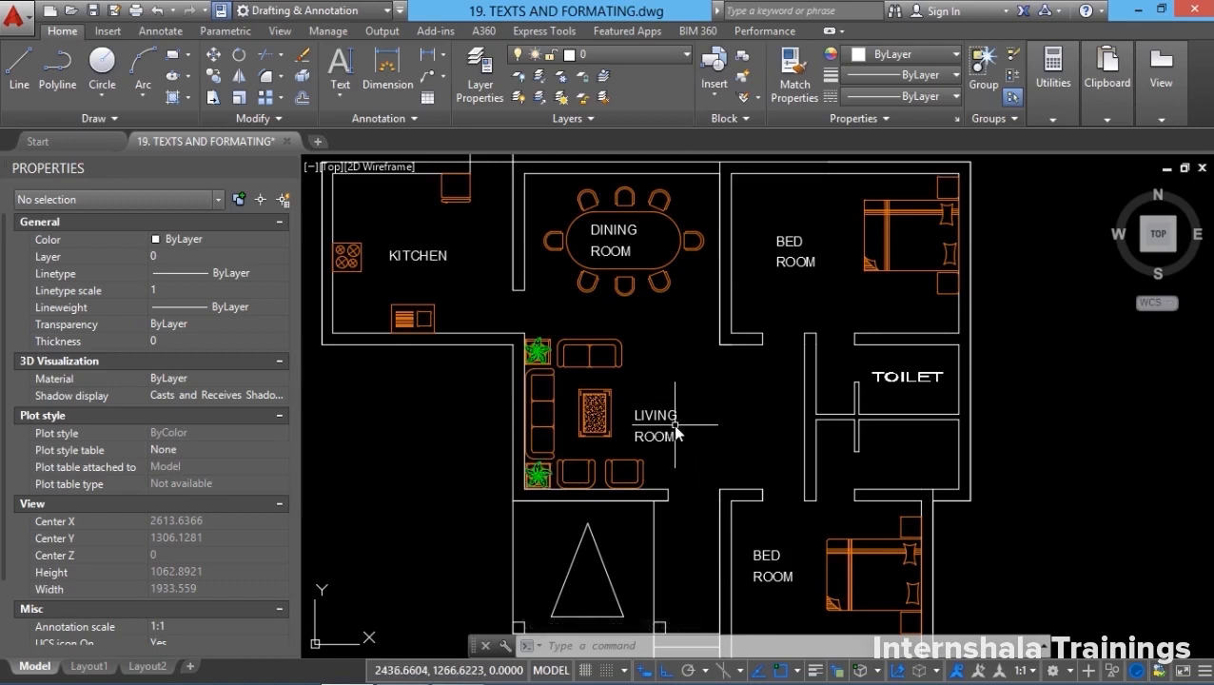
Inspect the text style in the properties of the KITCHEN text.
left_click(424, 265)
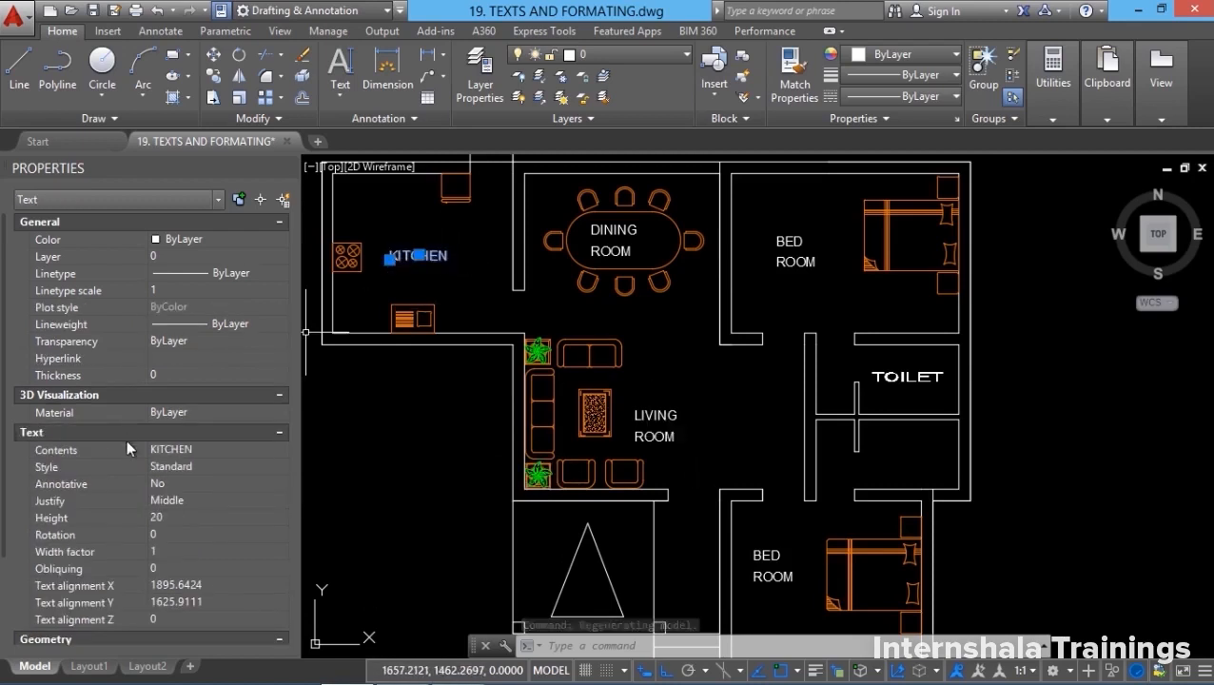
left_click(178, 465)
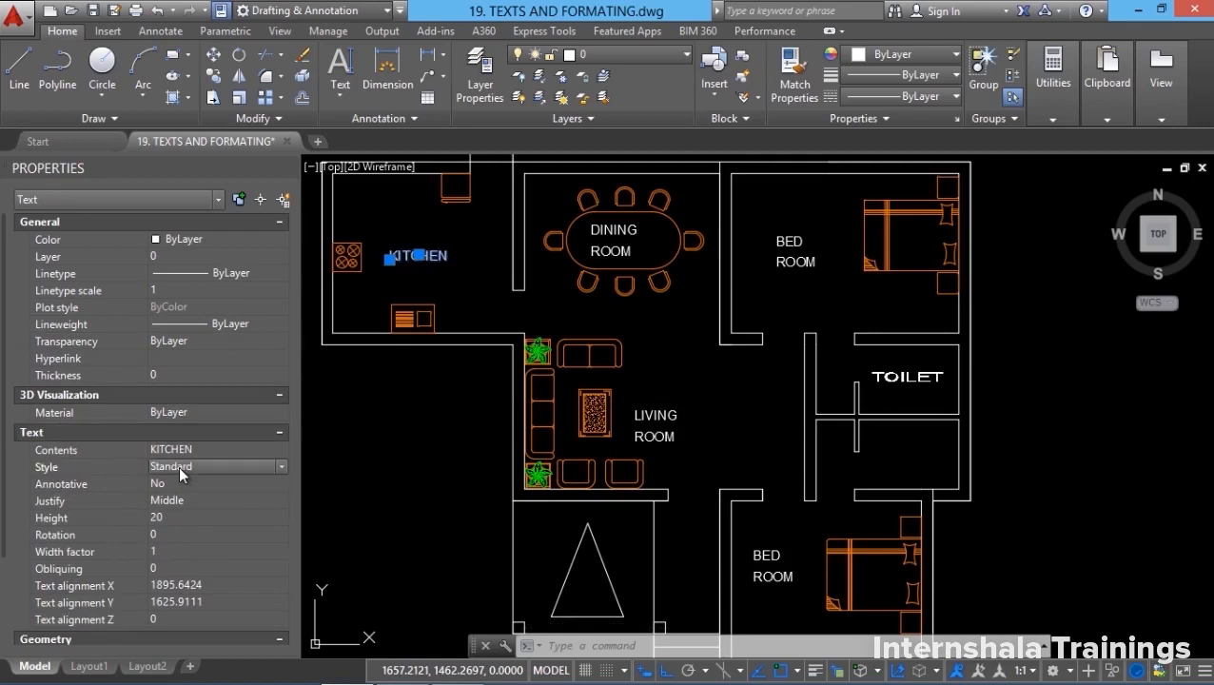
key("Escape")
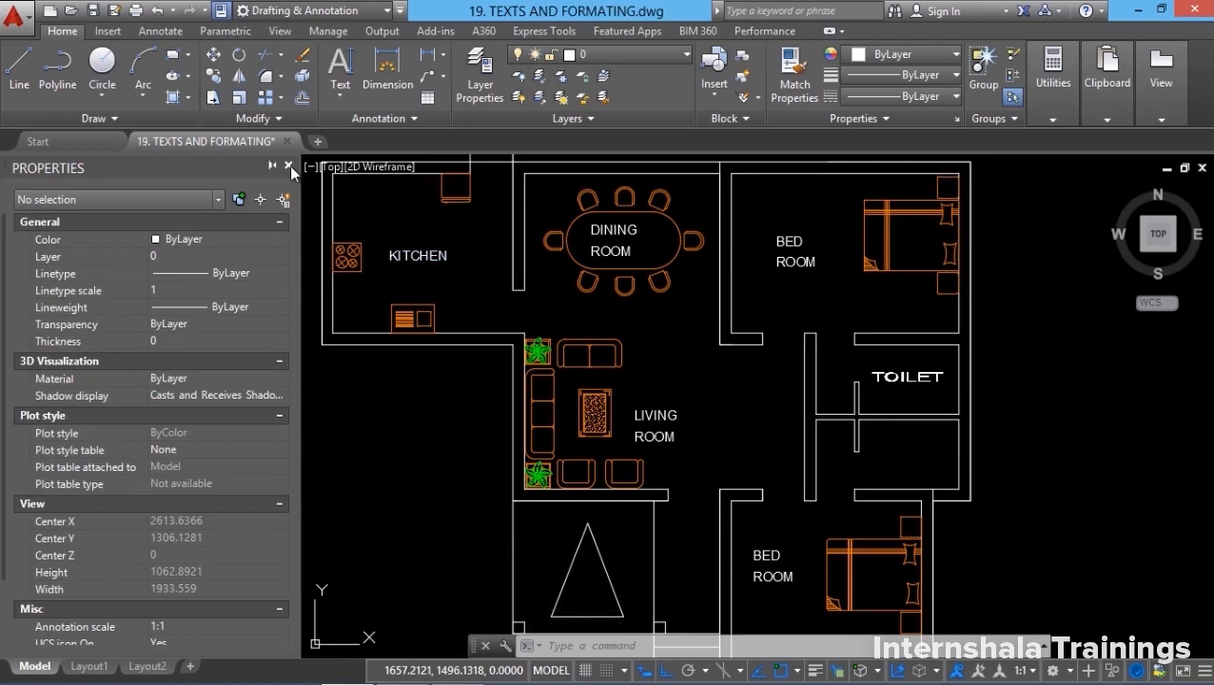
left_click(289, 165)
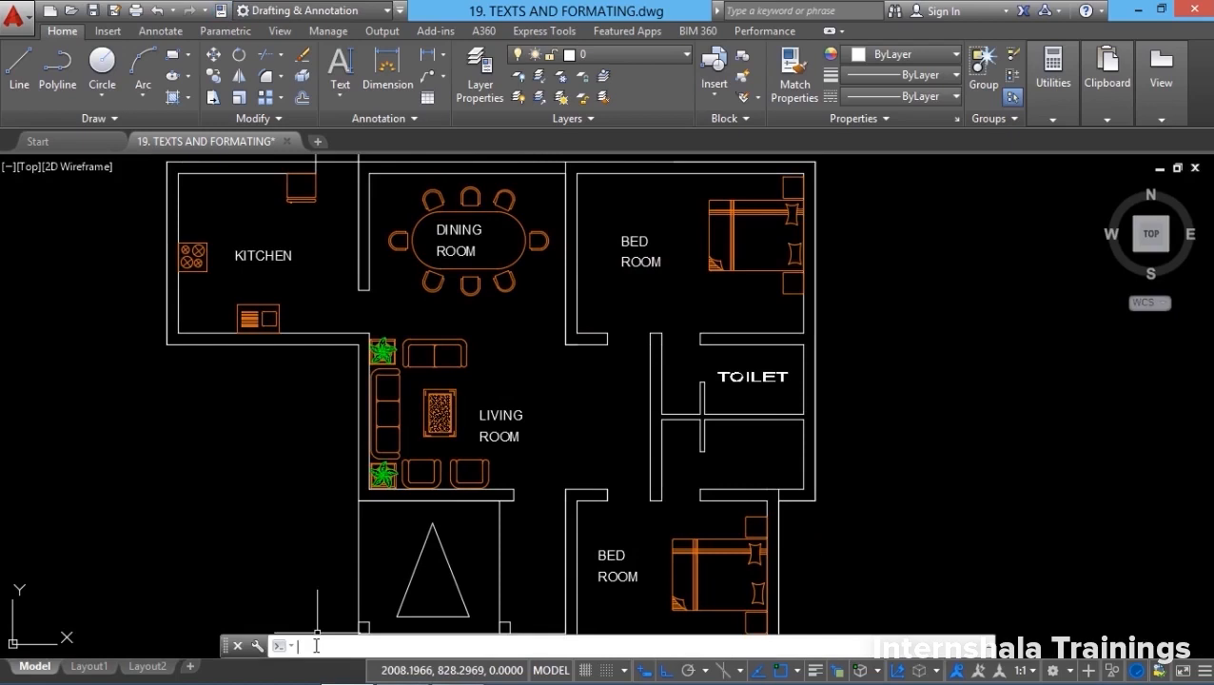
Create a new text style named SAB with the STYLE command.
key("Return")
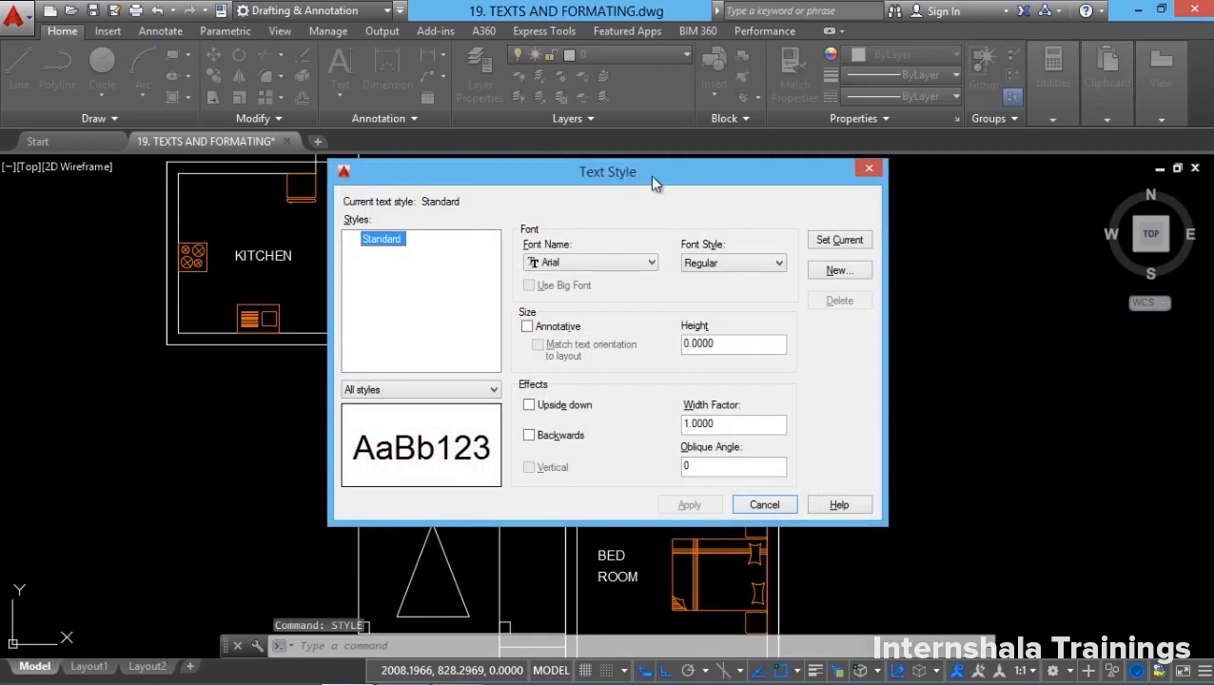
left_click_drag(650, 175, 553, 179)
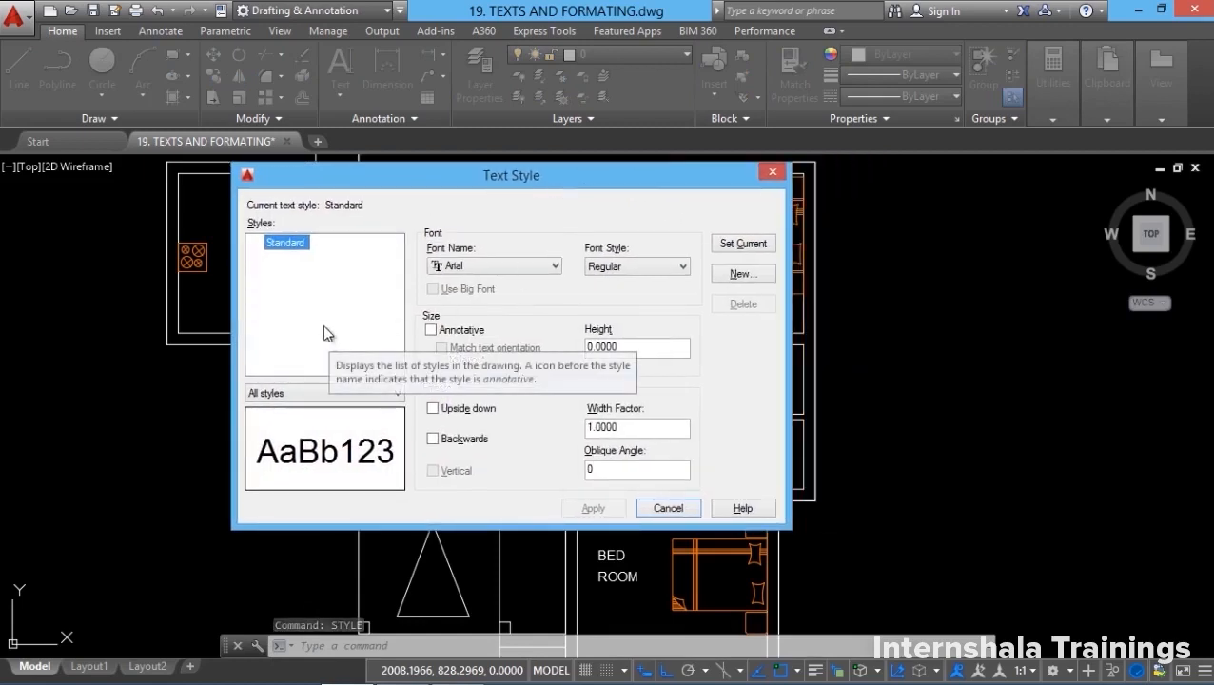
left_click(309, 267)
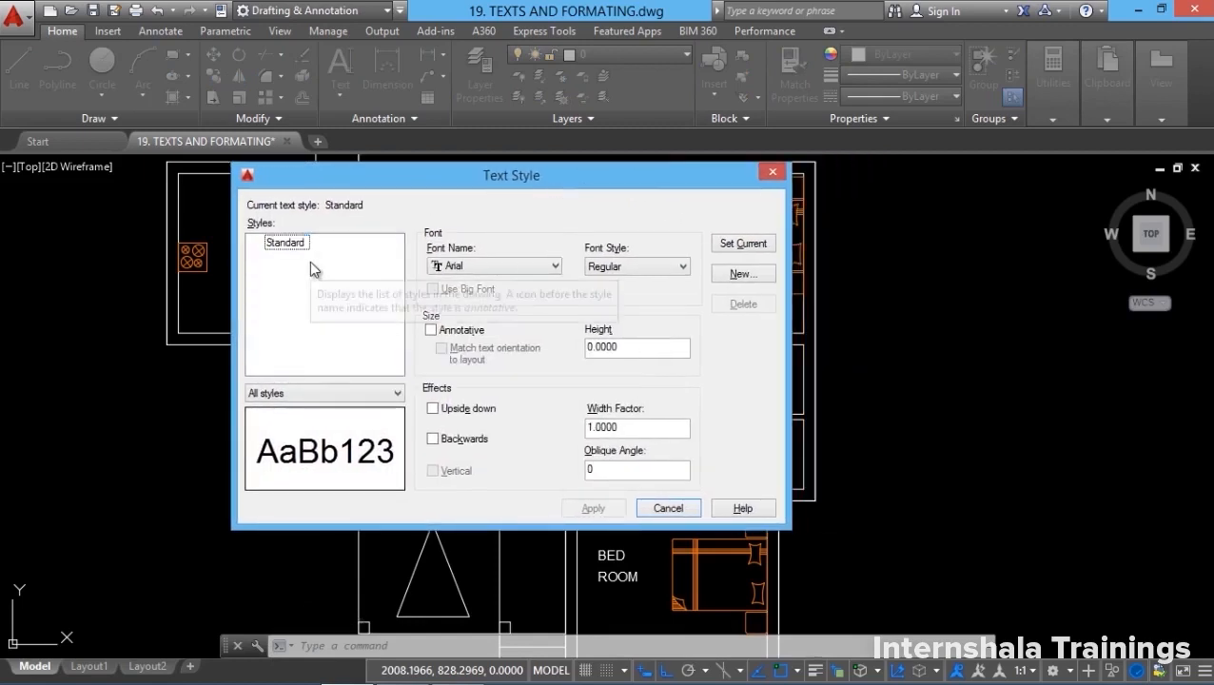
left_click(739, 275)
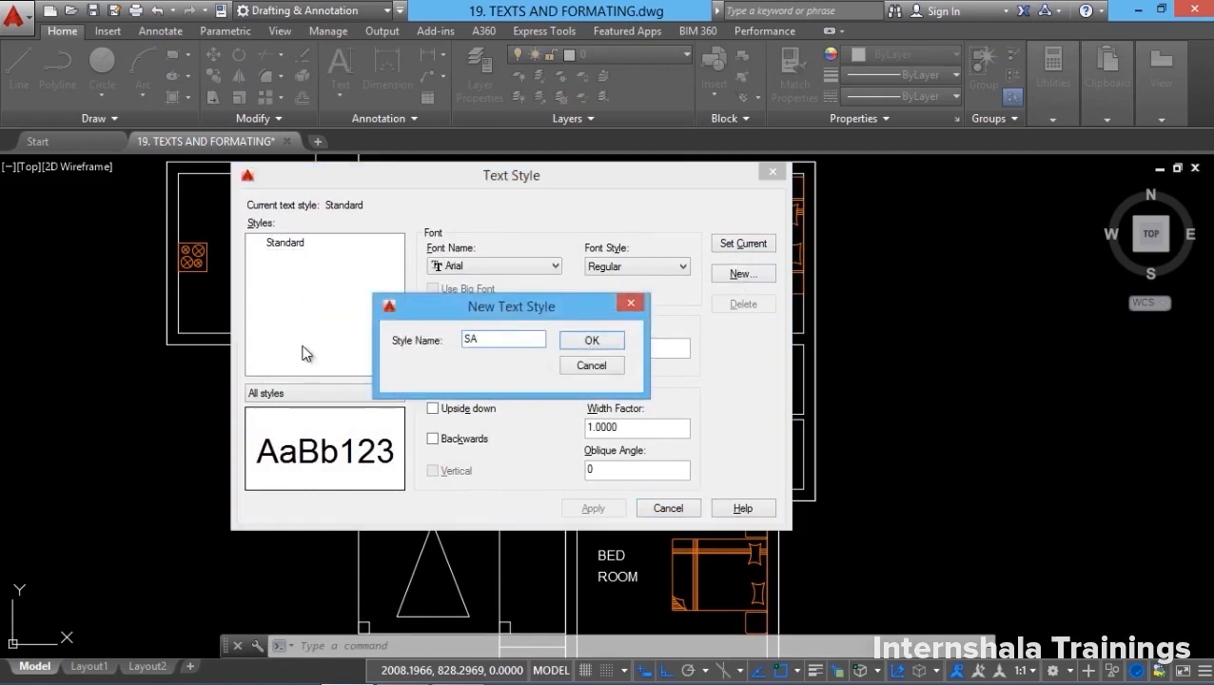
type("SAB")
key("Return")
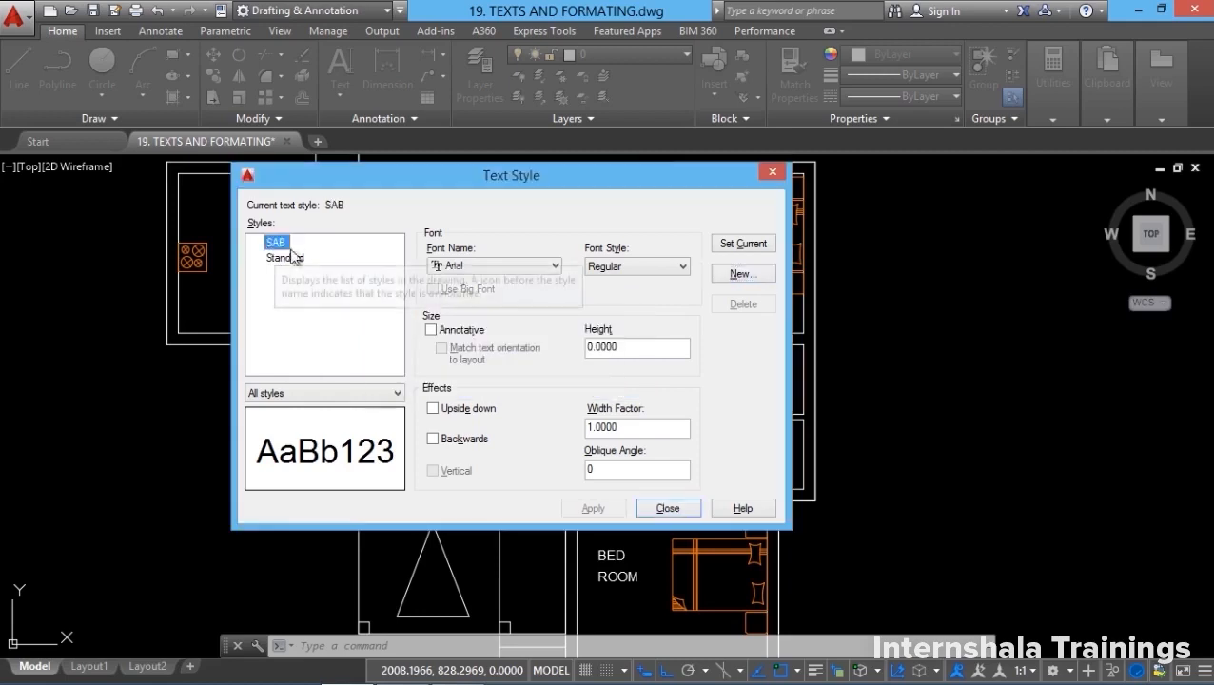
Try the amgdtans.shx font for the SAB text style.
left_click(496, 265)
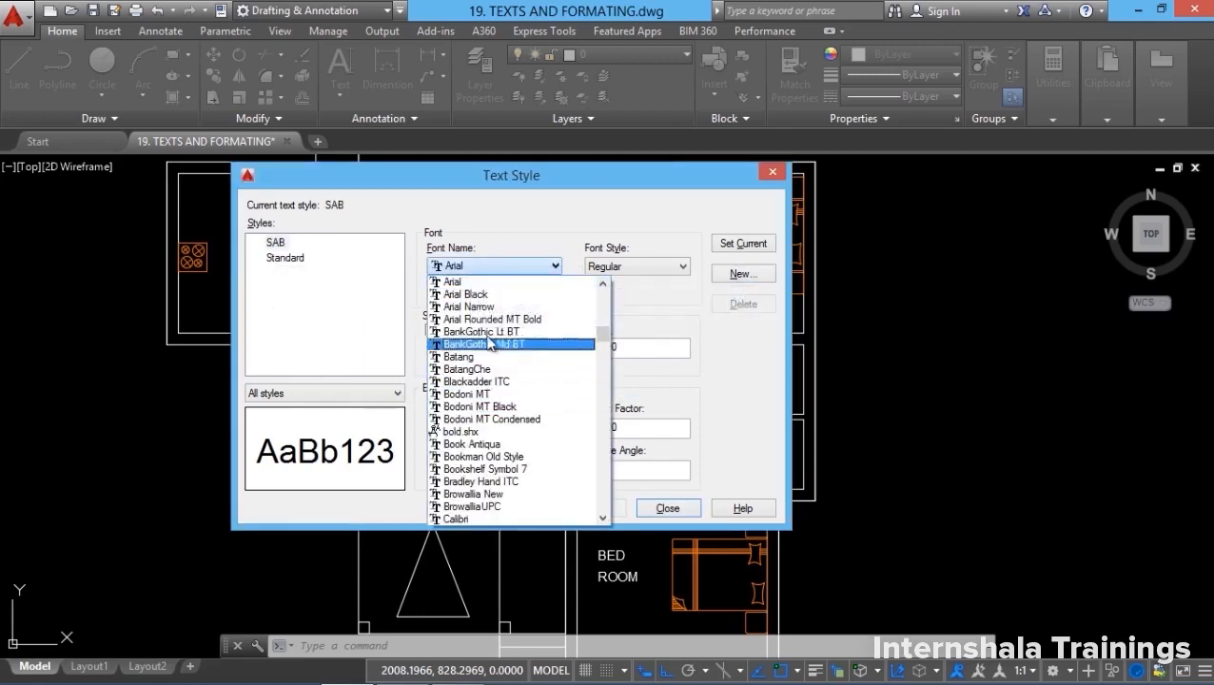
left_click_drag(602, 333, 602, 296)
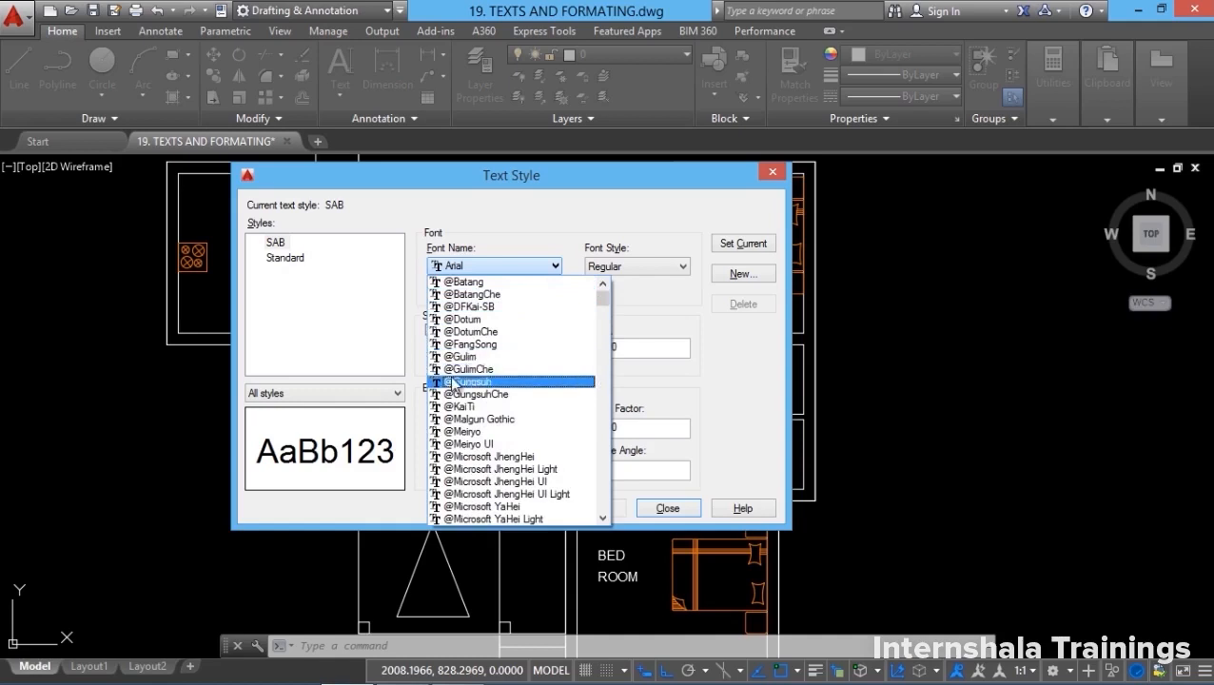
scroll(455, 393, "down", 6)
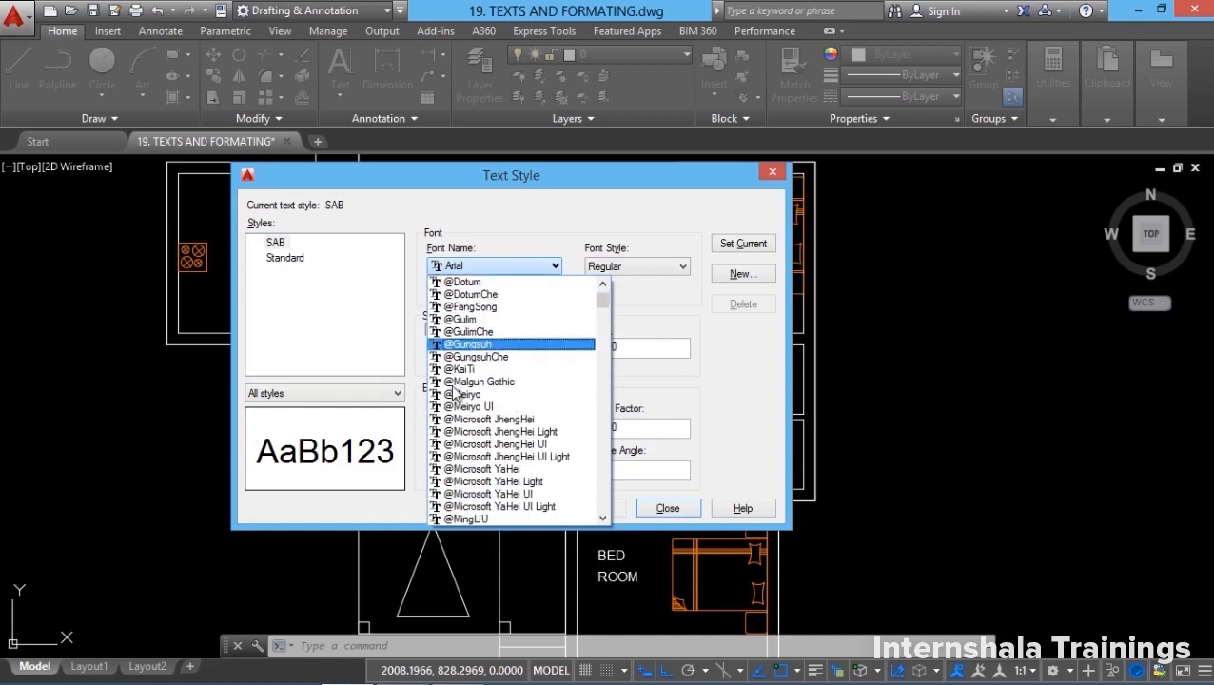
scroll(455, 393, "down", 9)
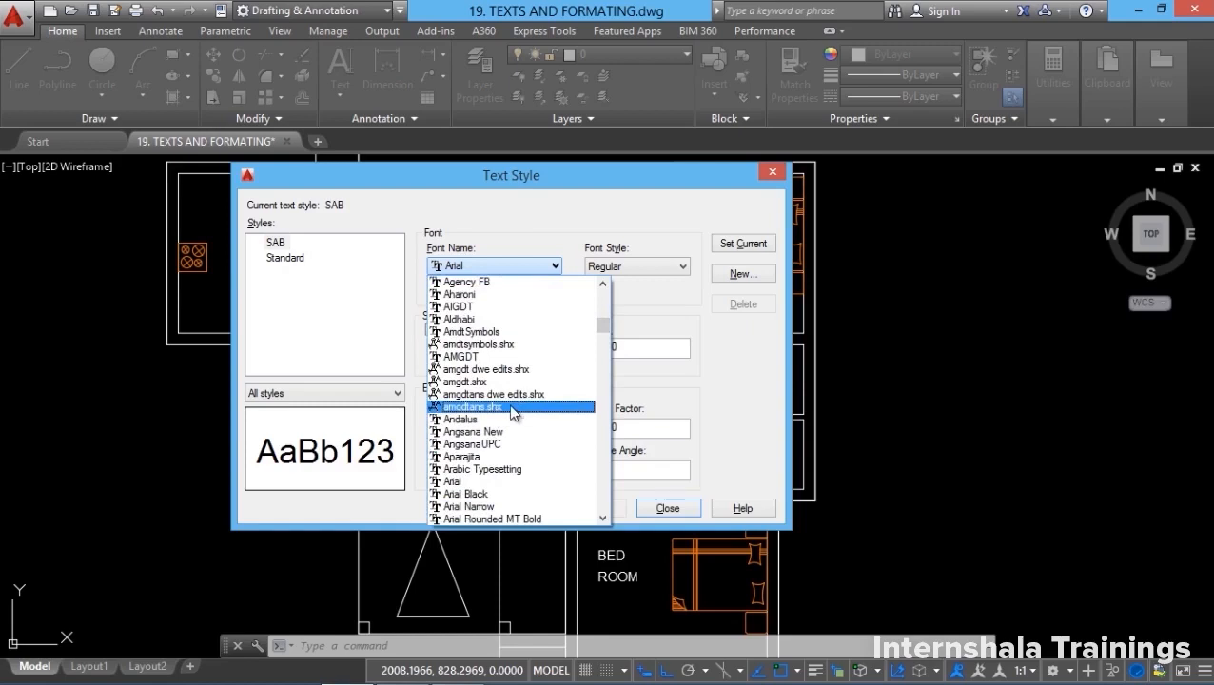
left_click(513, 407)
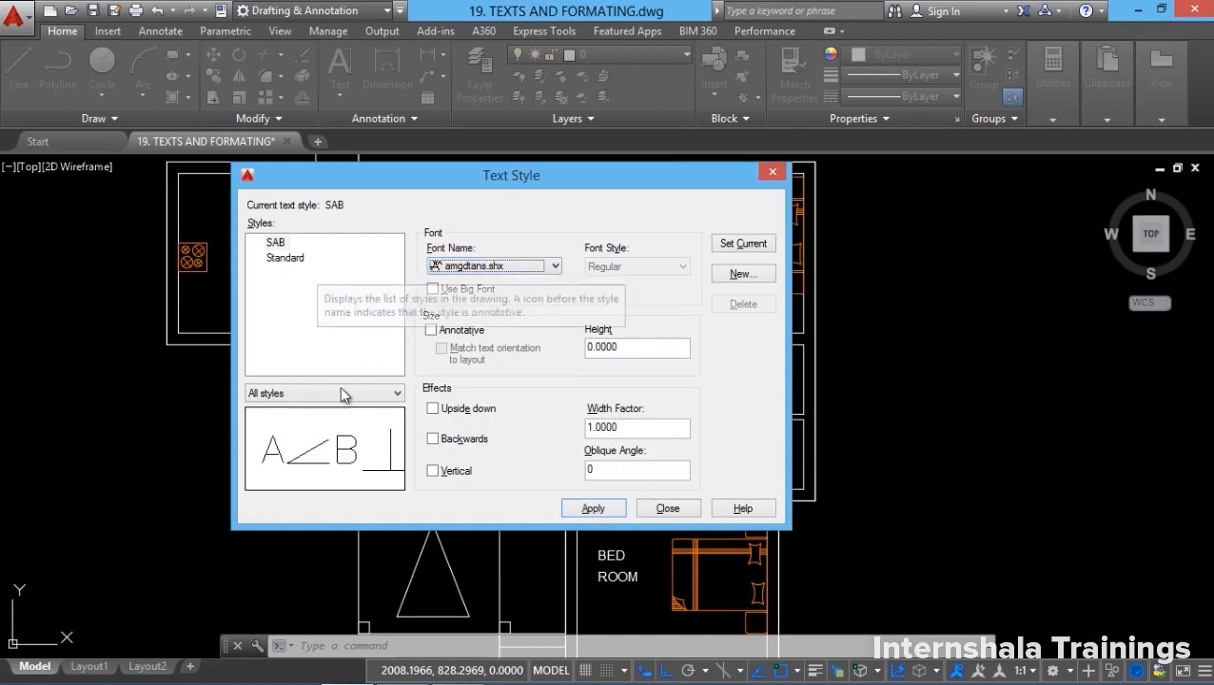
Set the SAB text style's font to Vijaya with the Bold font style.
left_click(555, 266)
left_click_drag(603, 329, 606, 379)
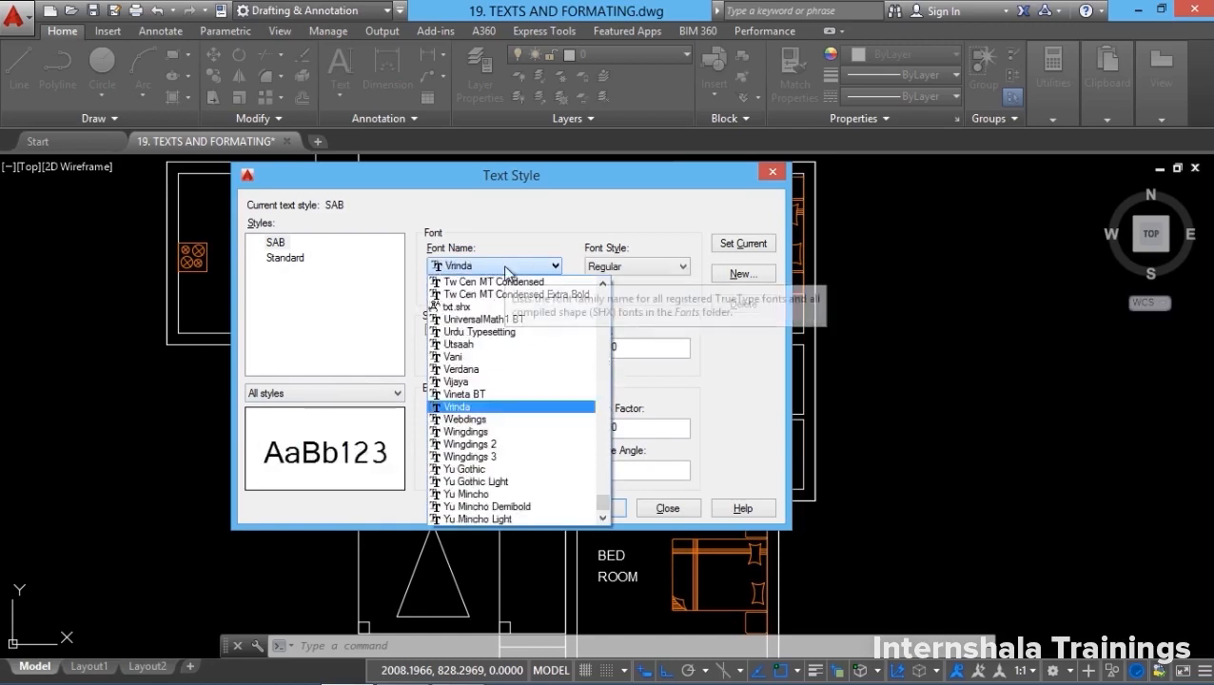
left_click(473, 379)
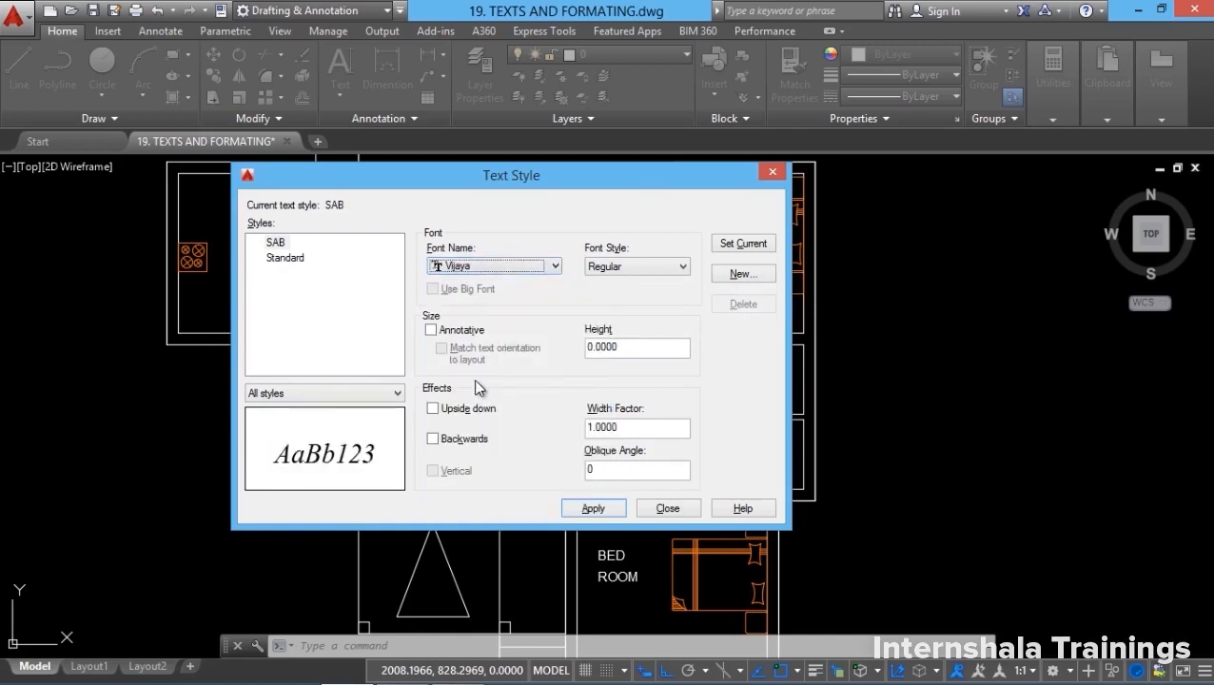
left_click(628, 269)
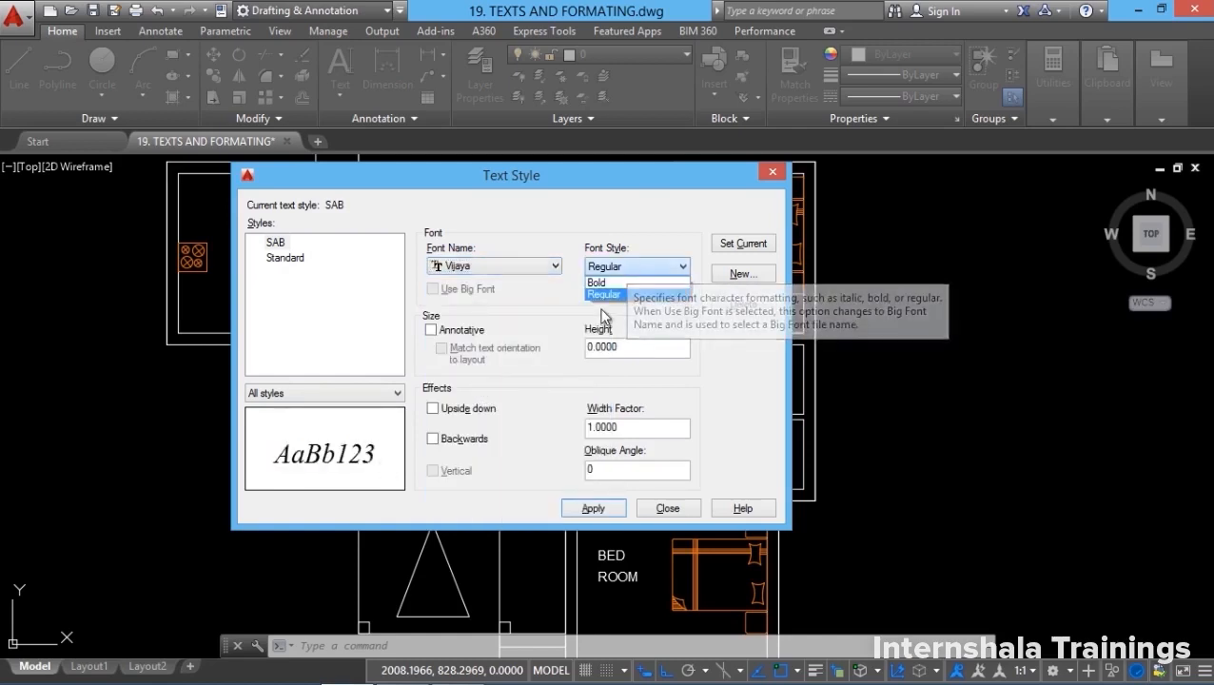
left_click(609, 283)
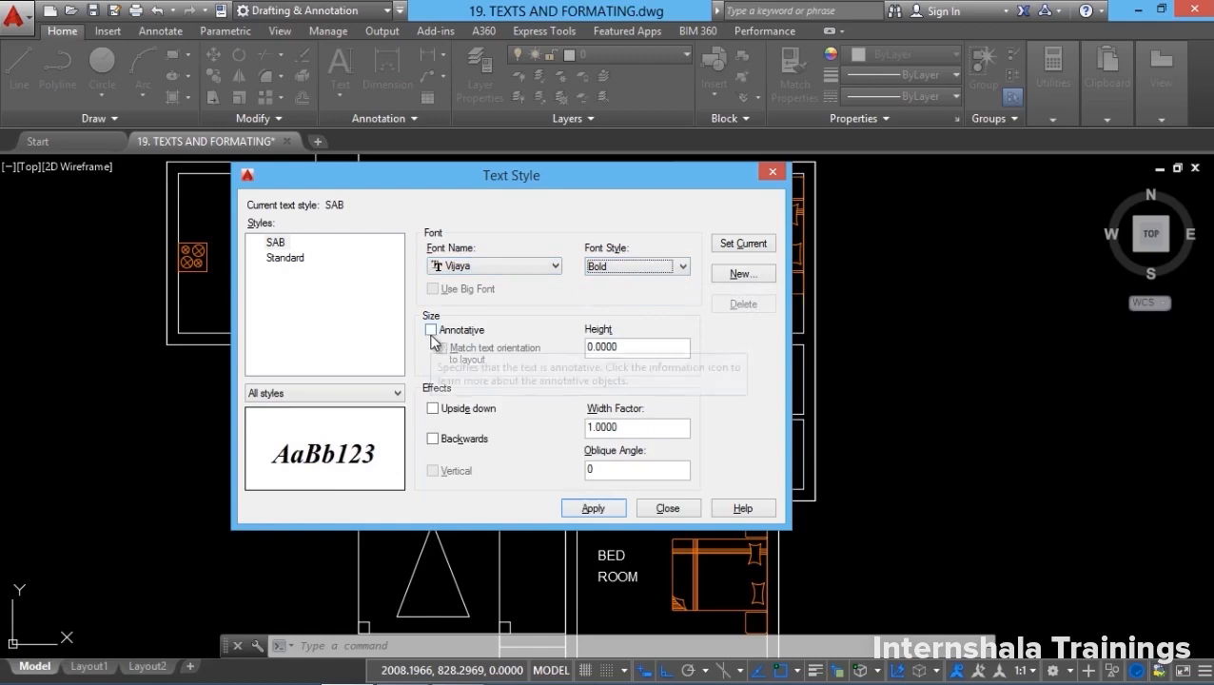
Preview the Upside down and Backwards effects on the SAB text style, turning each one off again.
double_click(623, 346)
left_click(658, 349)
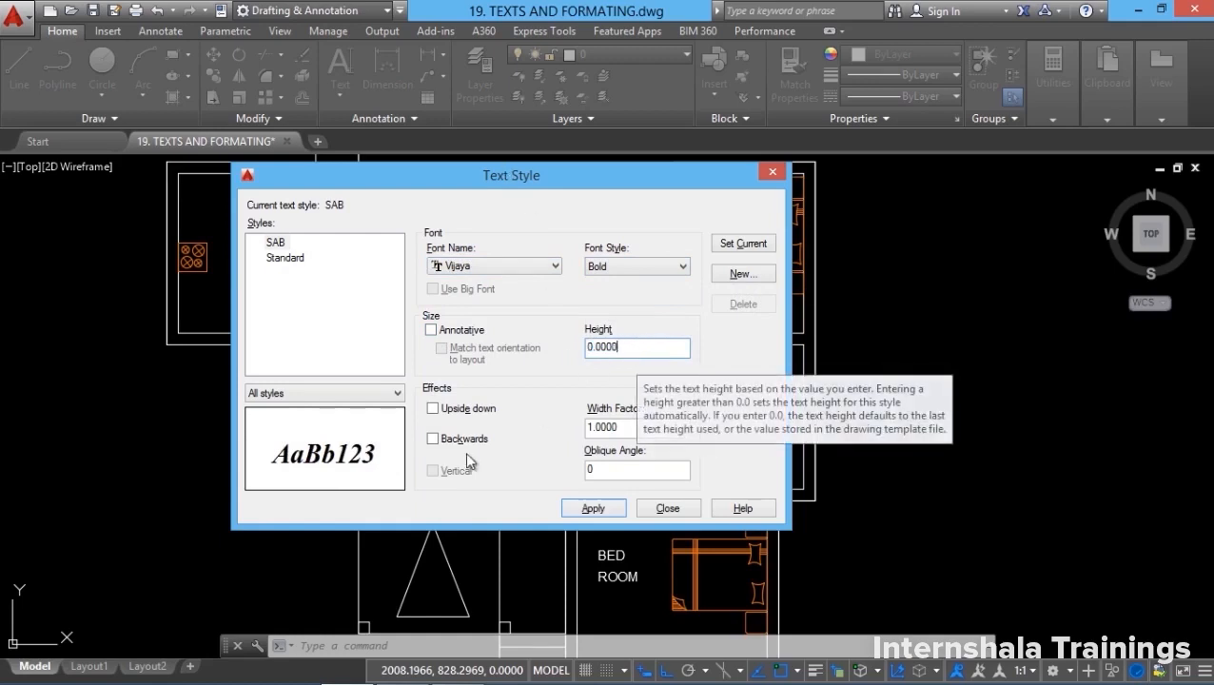
left_click(432, 409)
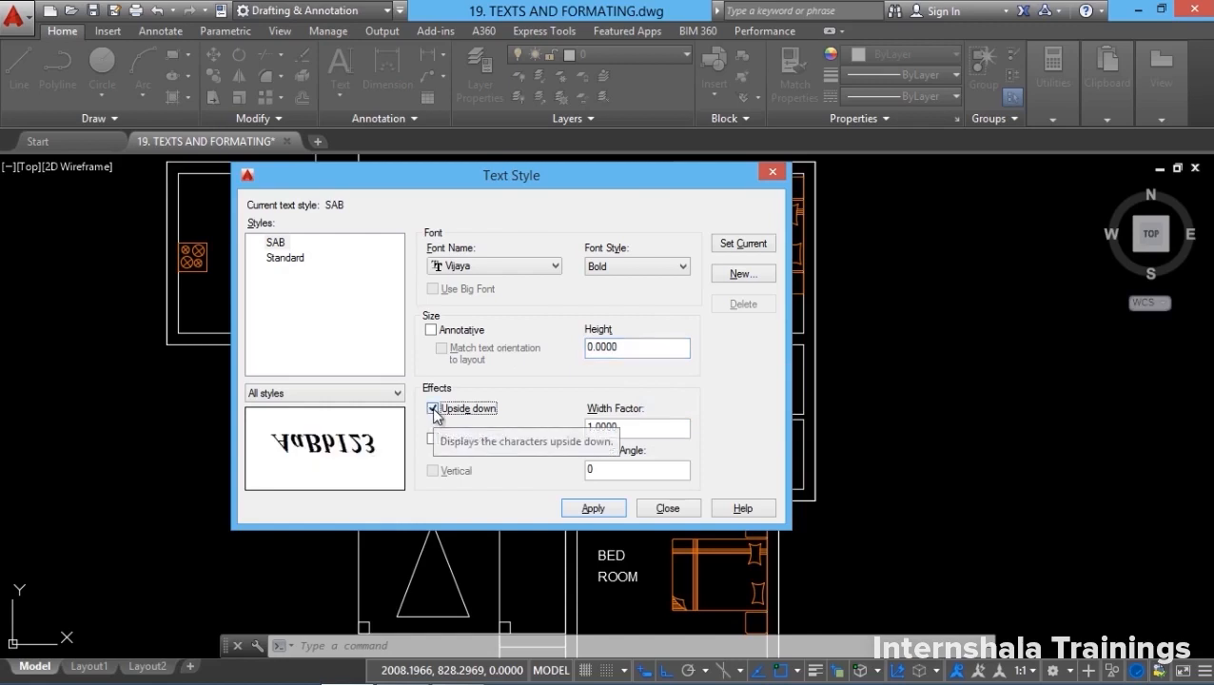
left_click(433, 409)
left_click(432, 438)
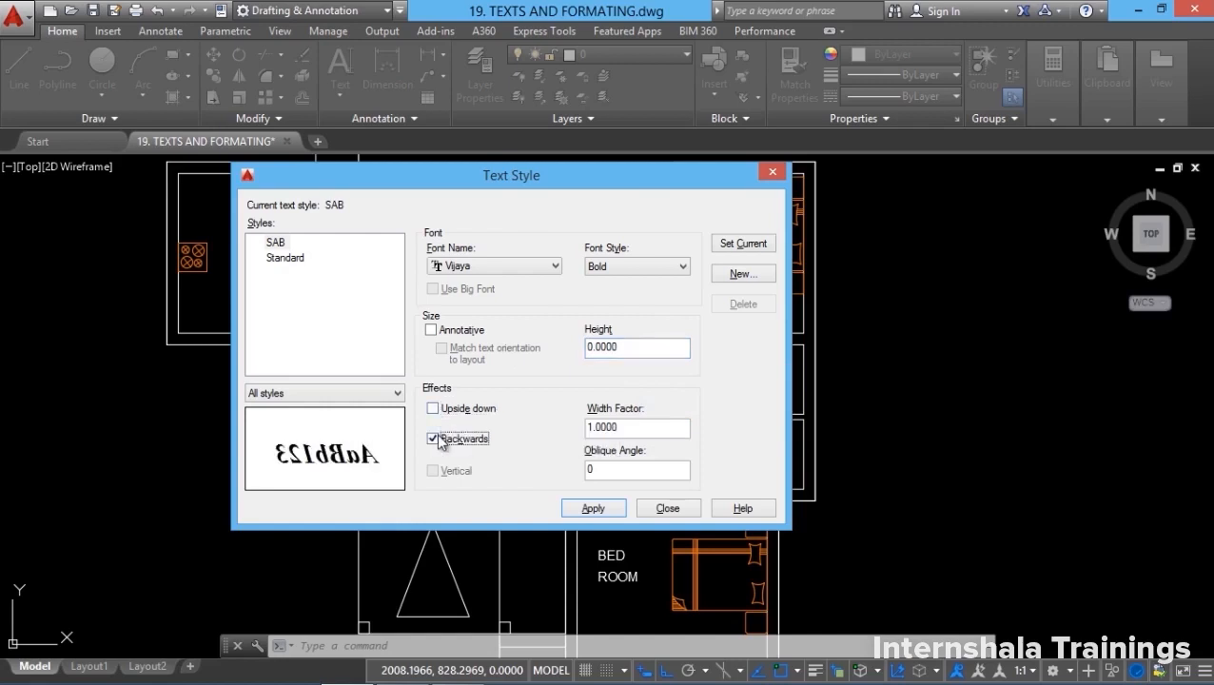
left_click(433, 439)
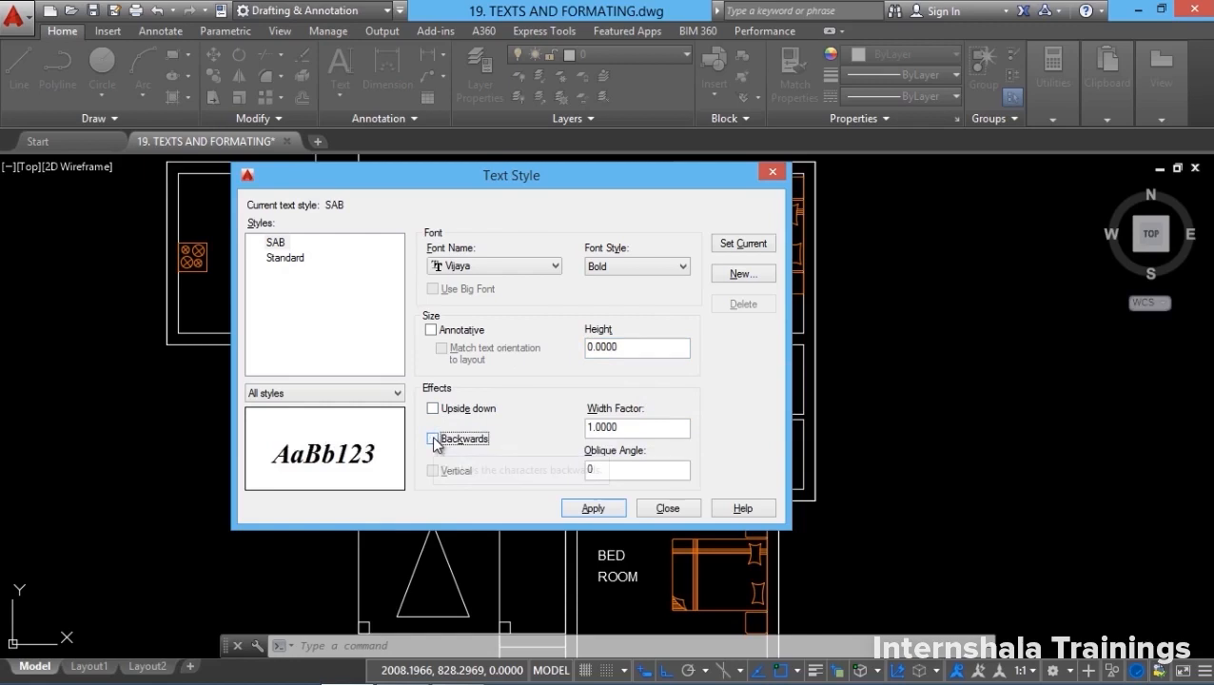
Apply the SAB text style with width factor 1.0000 and oblique angle 0, and close the text style settings.
double_click(639, 428)
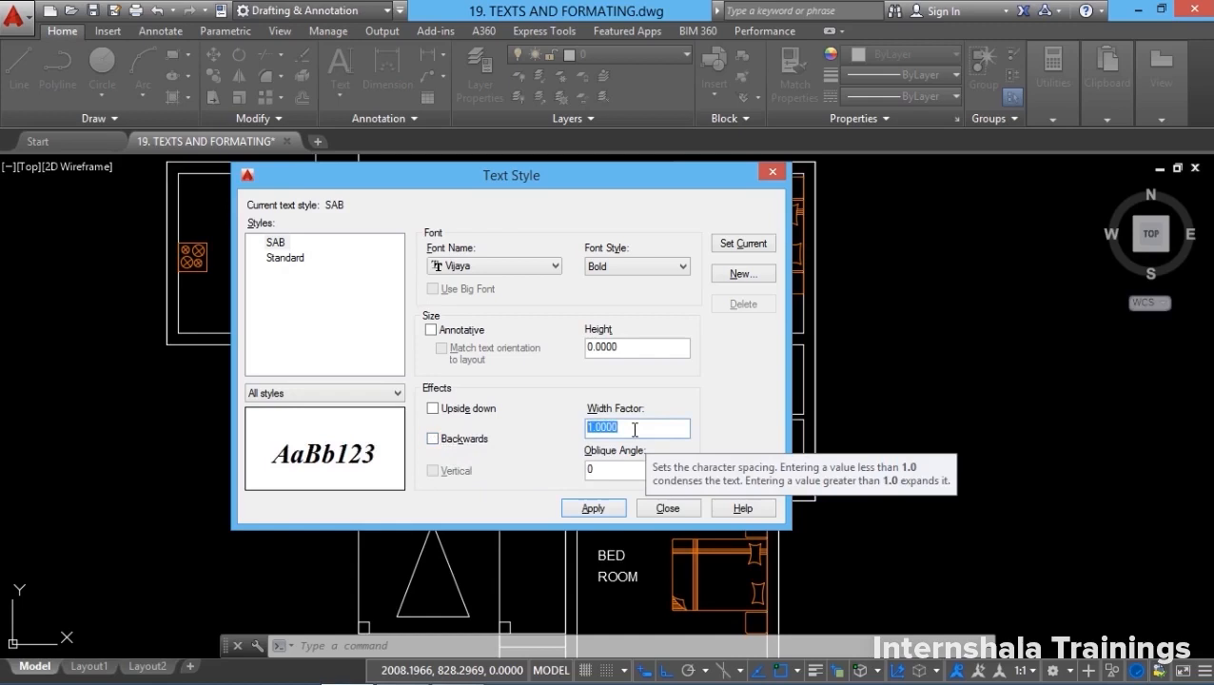
left_click_drag(629, 429, 577, 431)
left_click_drag(611, 470, 584, 470)
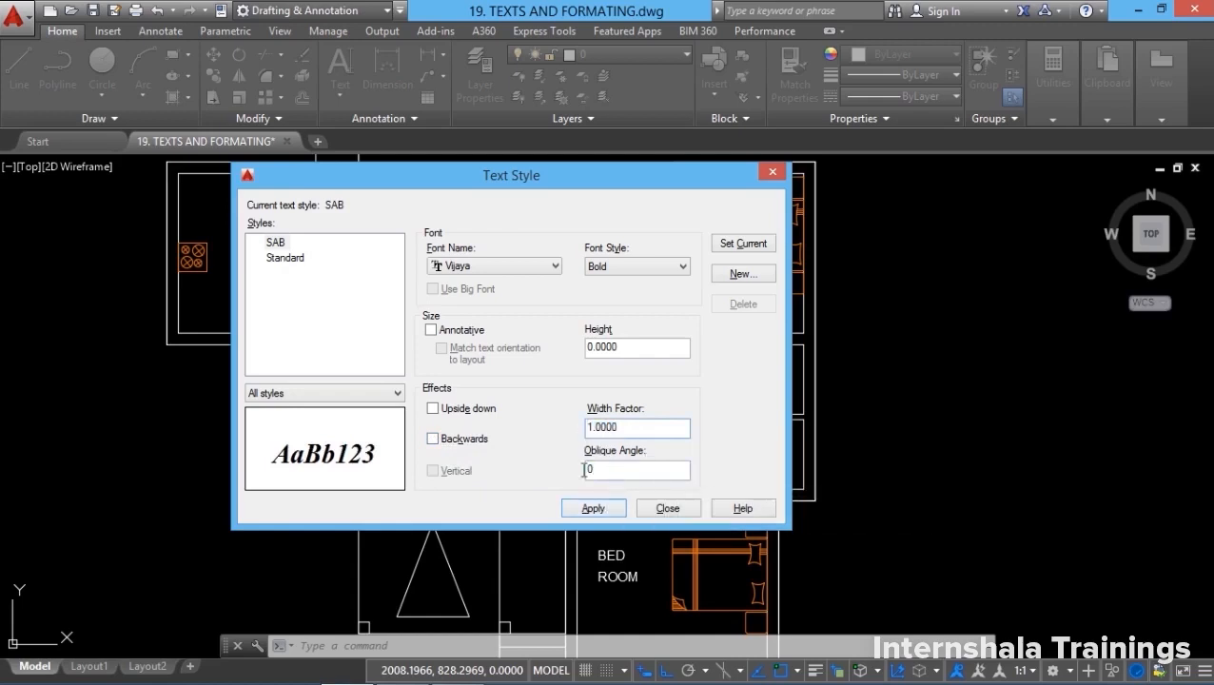
double_click(605, 470)
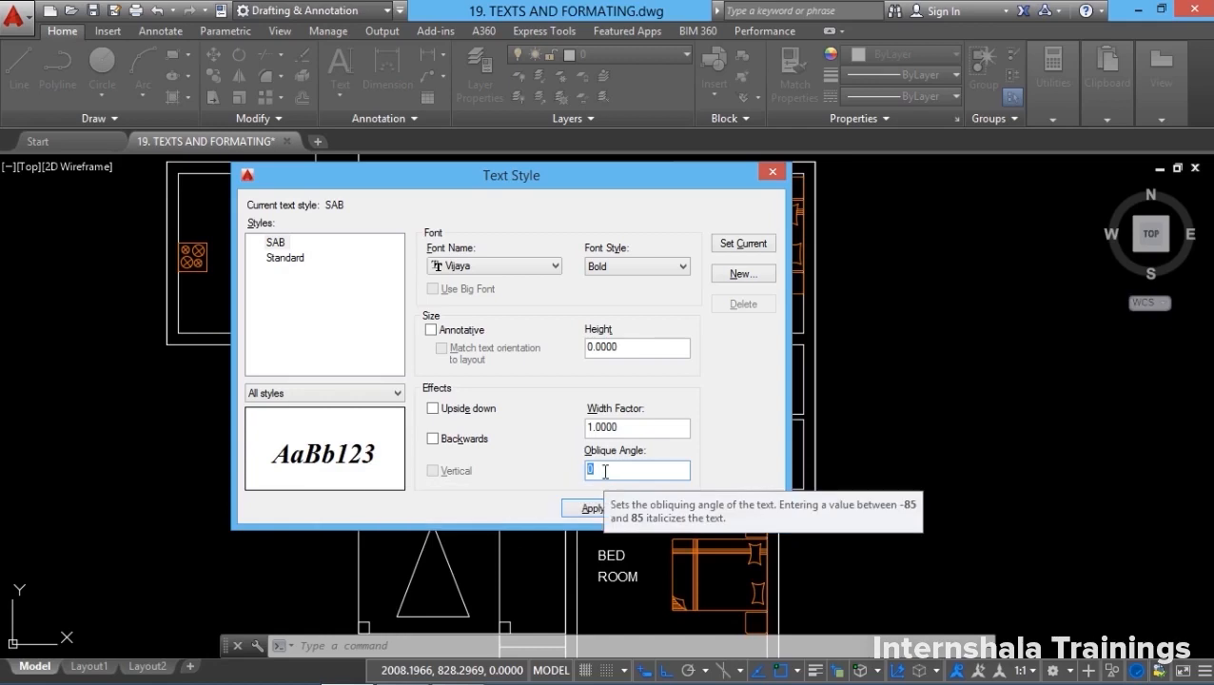
left_click(582, 512)
left_click(668, 508)
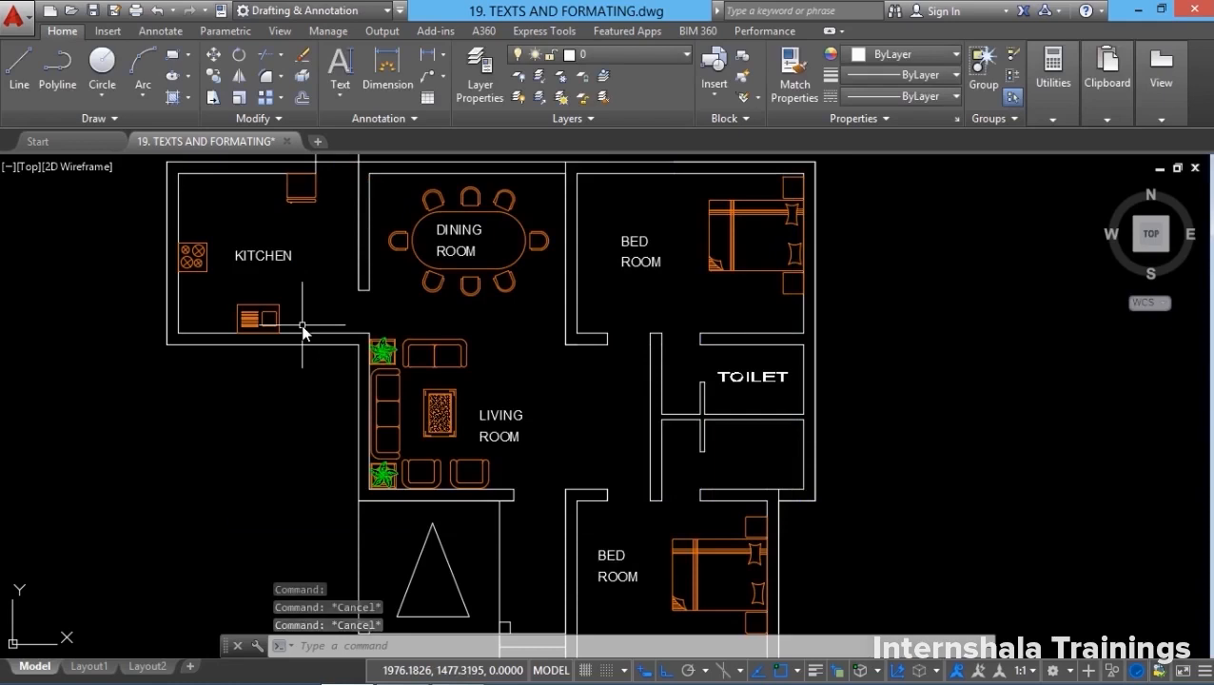
Change the text style of the KITCHEN label to SAB in its properties.
left_click(269, 256)
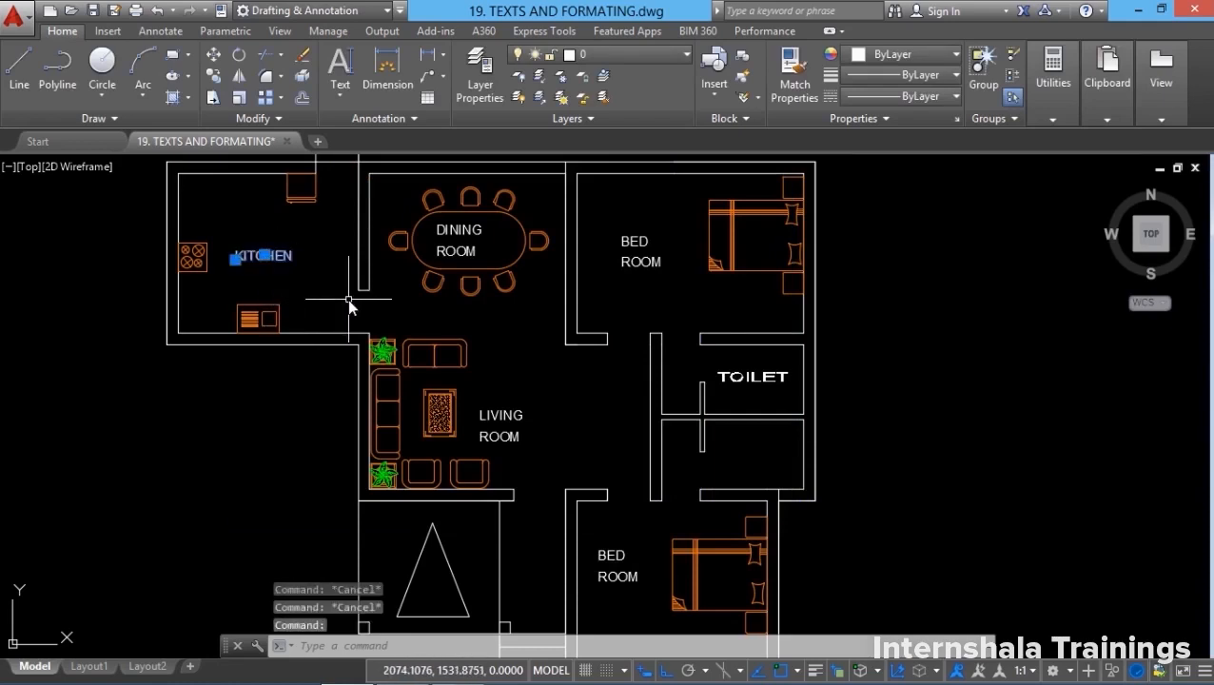
key("ctrl+1")
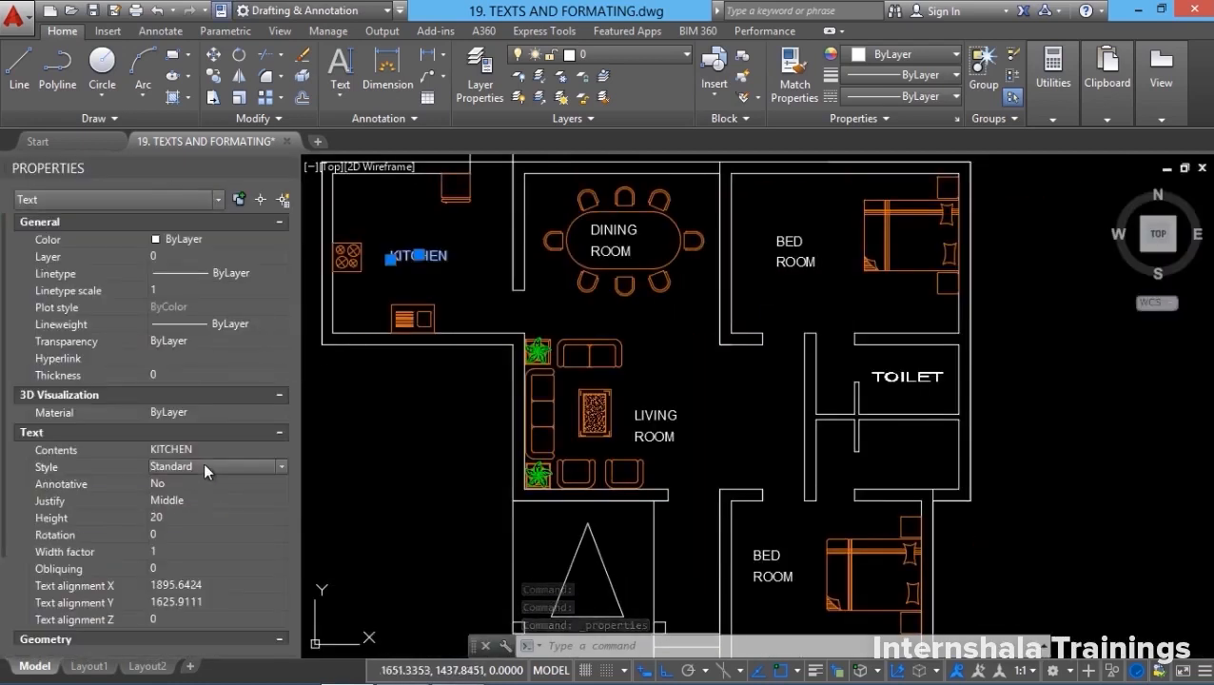
left_click(203, 465)
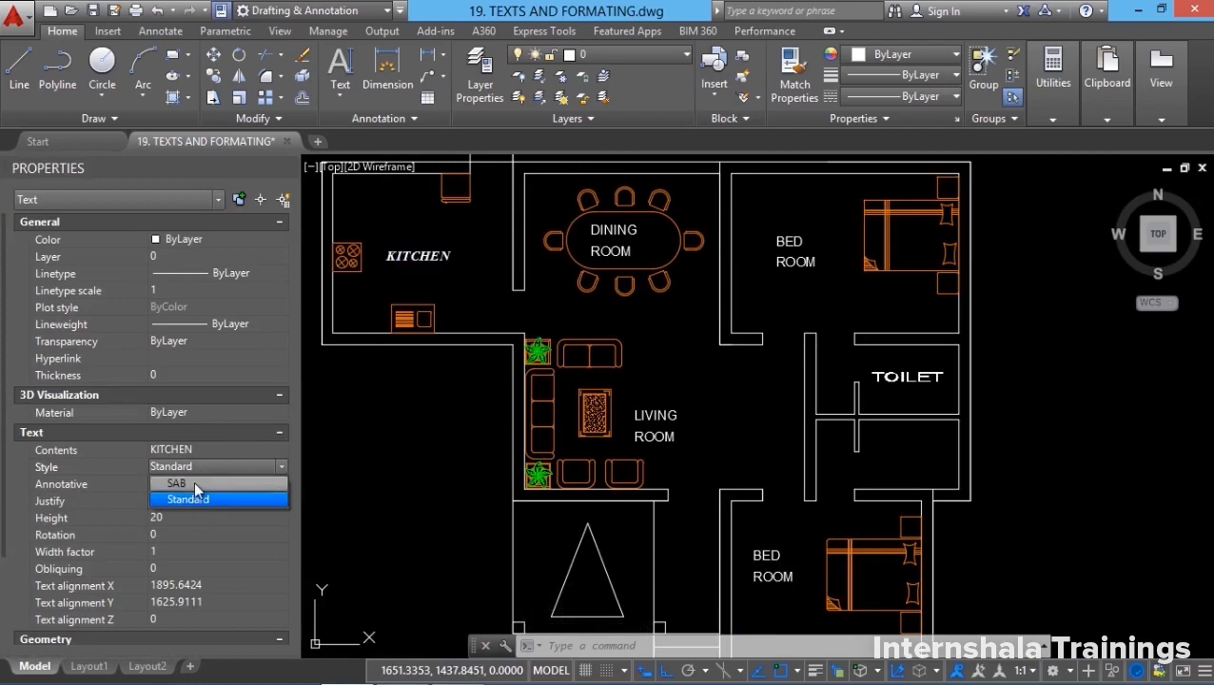
left_click(193, 480)
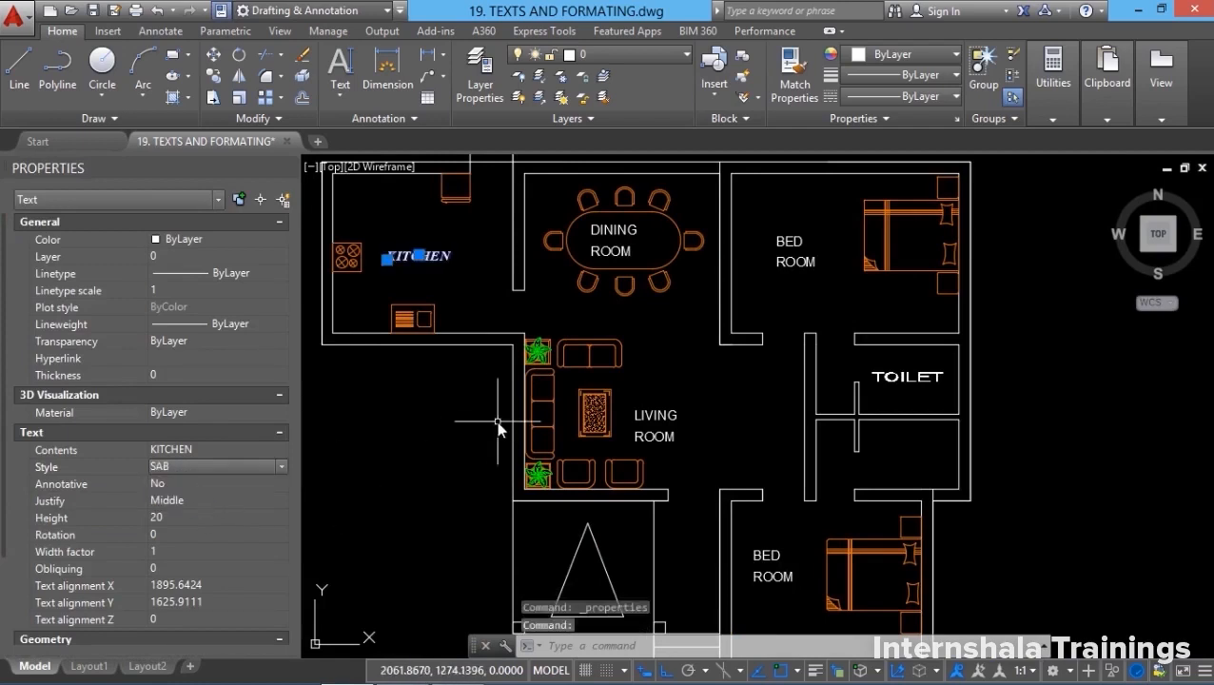
key("Escape")
scroll(438, 265, "up", 4)
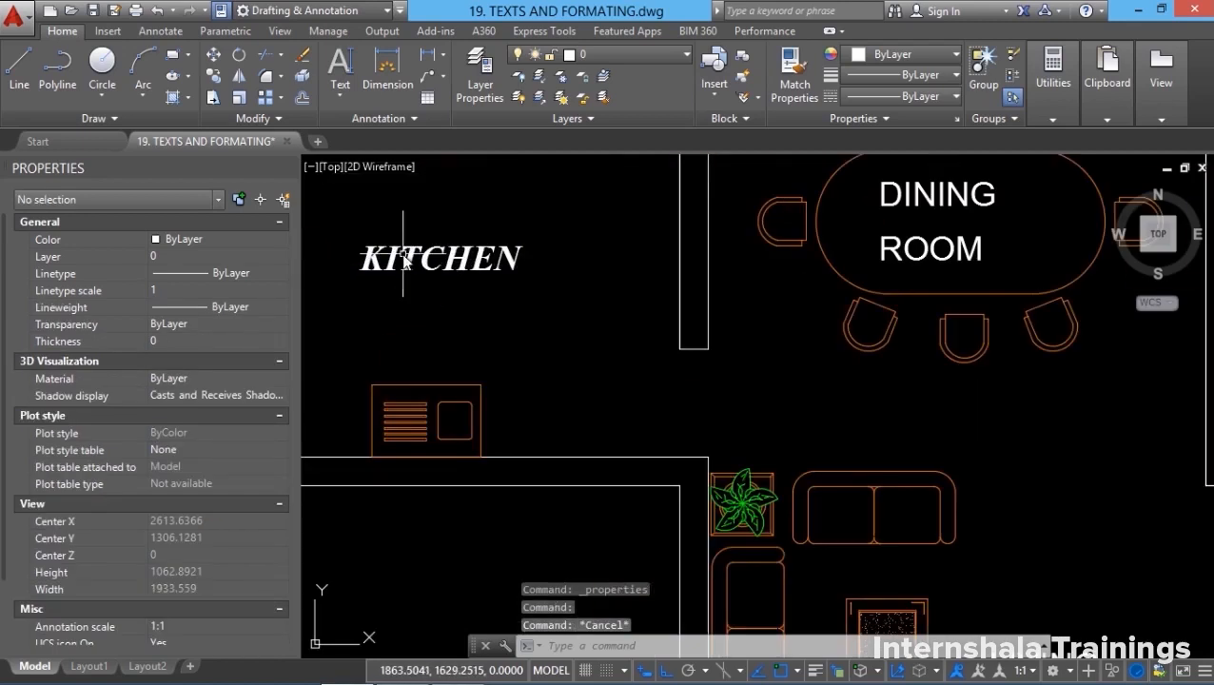
scroll(418, 361, "down", 5)
key("ctrl+1")
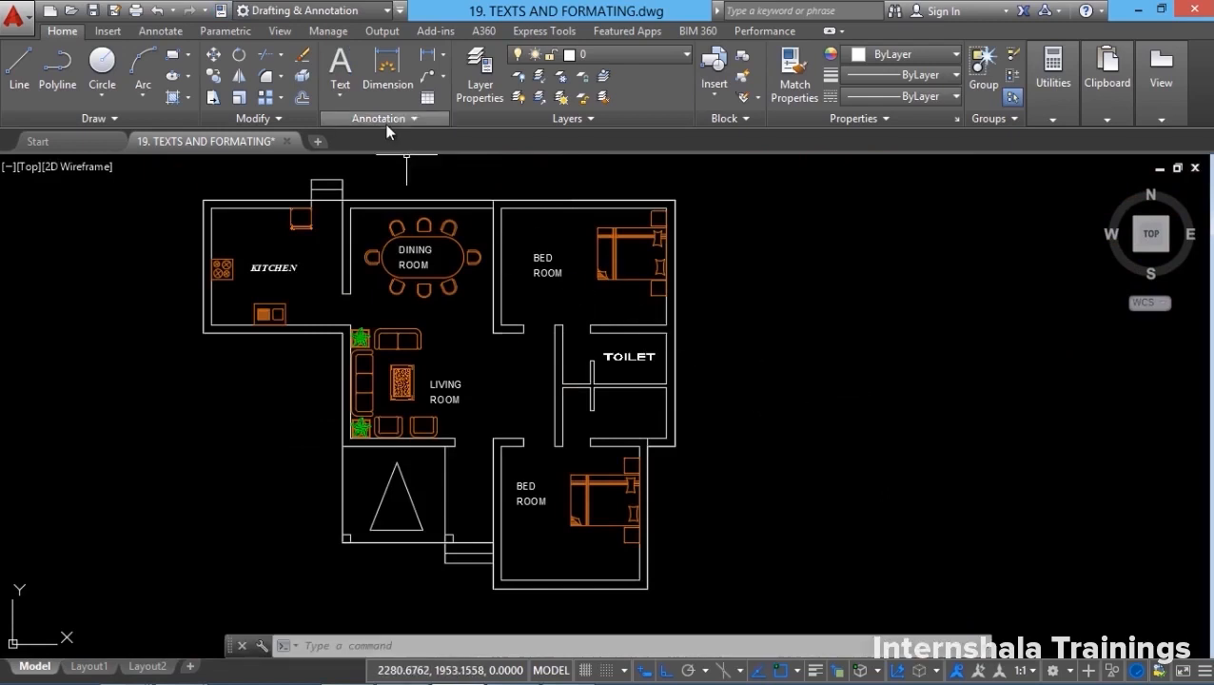
Start multiline text and define its text box in the empty area beside the floor plan, next to the upper bedroom.
left_click(343, 94)
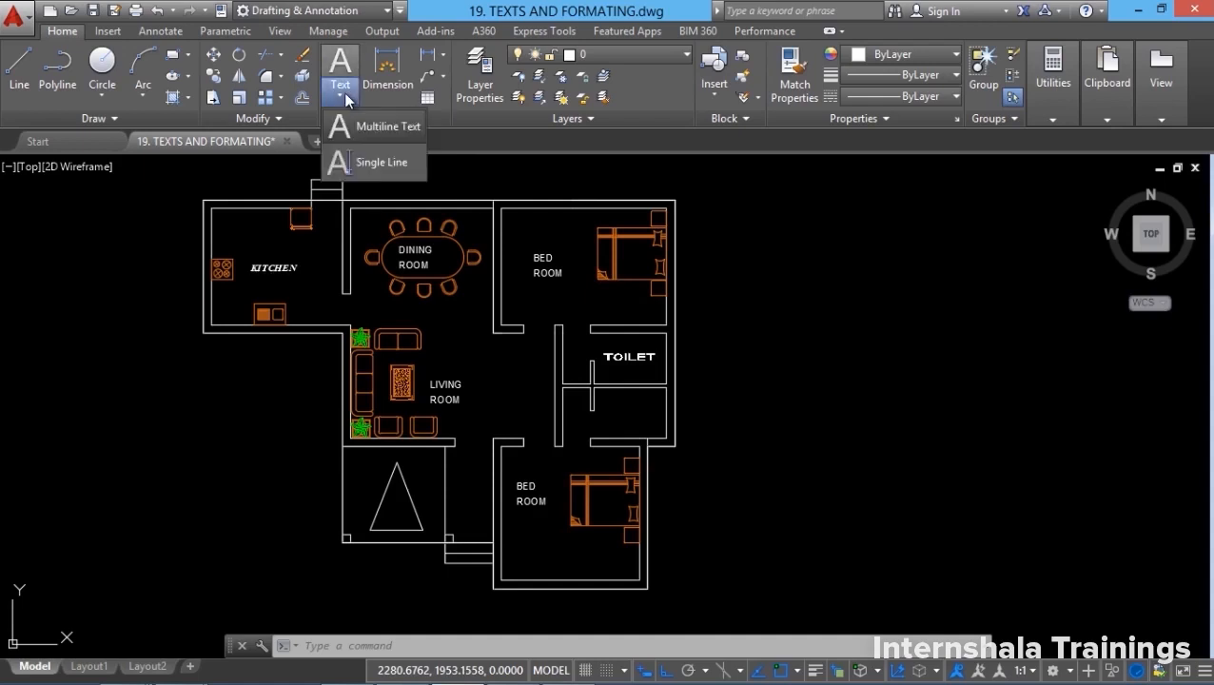
left_click(388, 133)
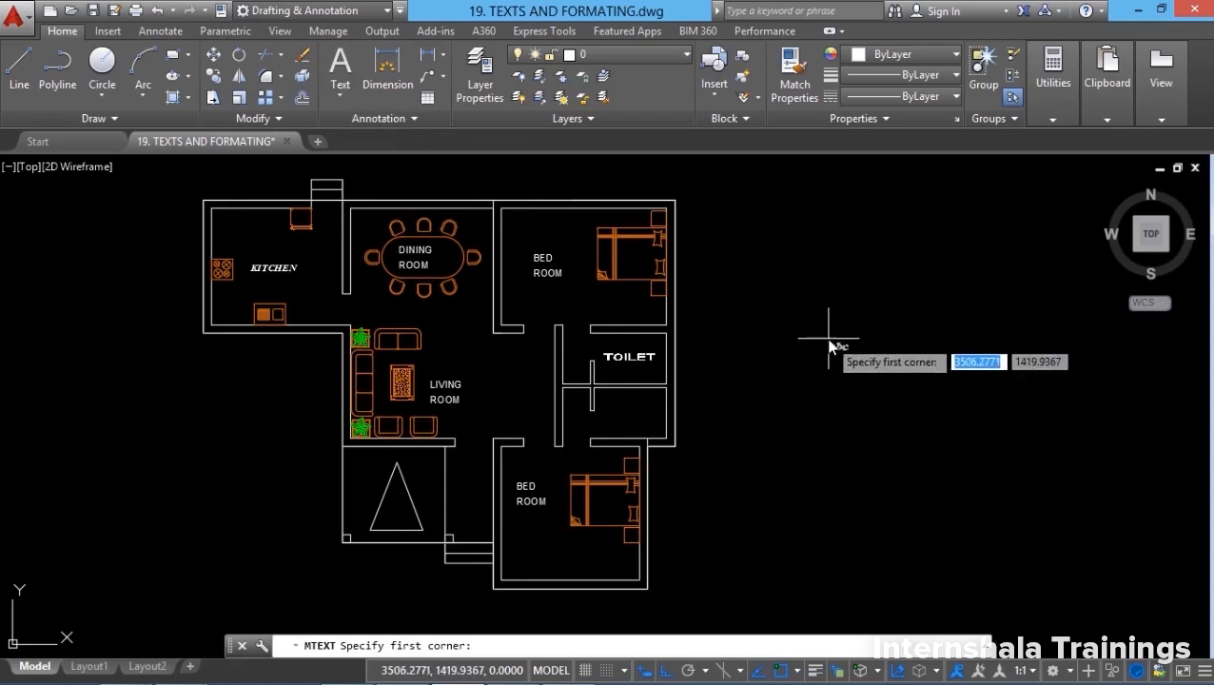
left_click(709, 200)
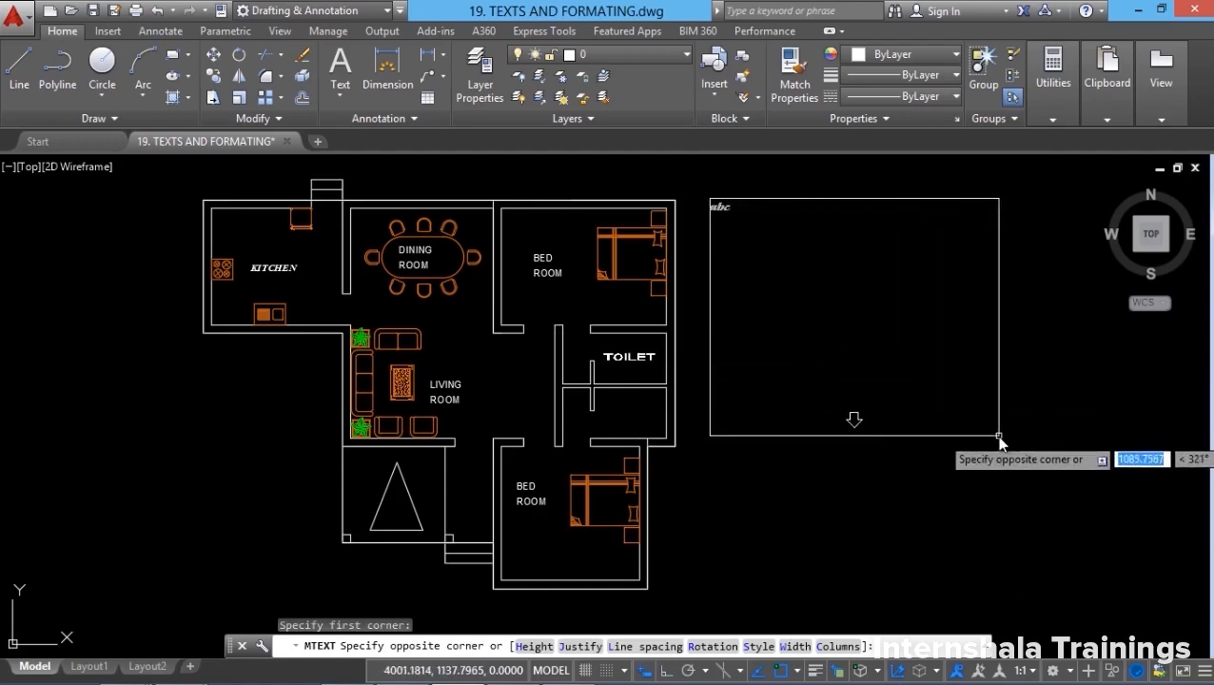
left_click(944, 587)
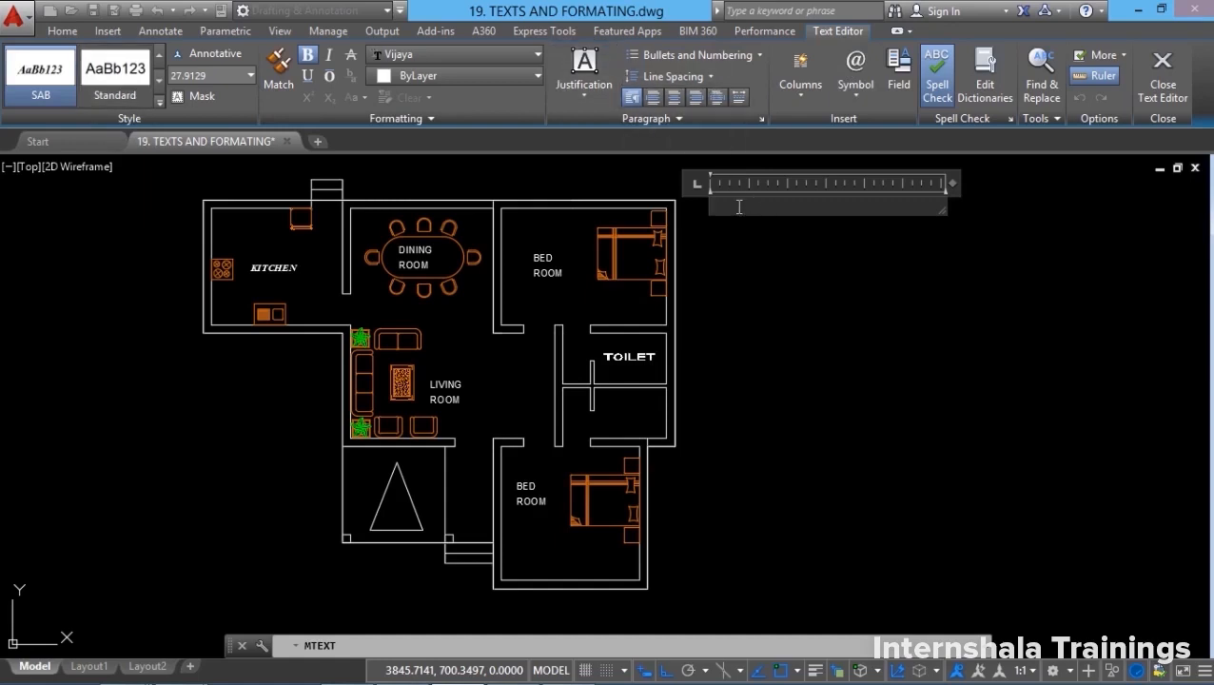
Try five lines of random filler characters in the multiline text box, and clear all of them.
type("sd'a;'l;ksapdsjadsa")
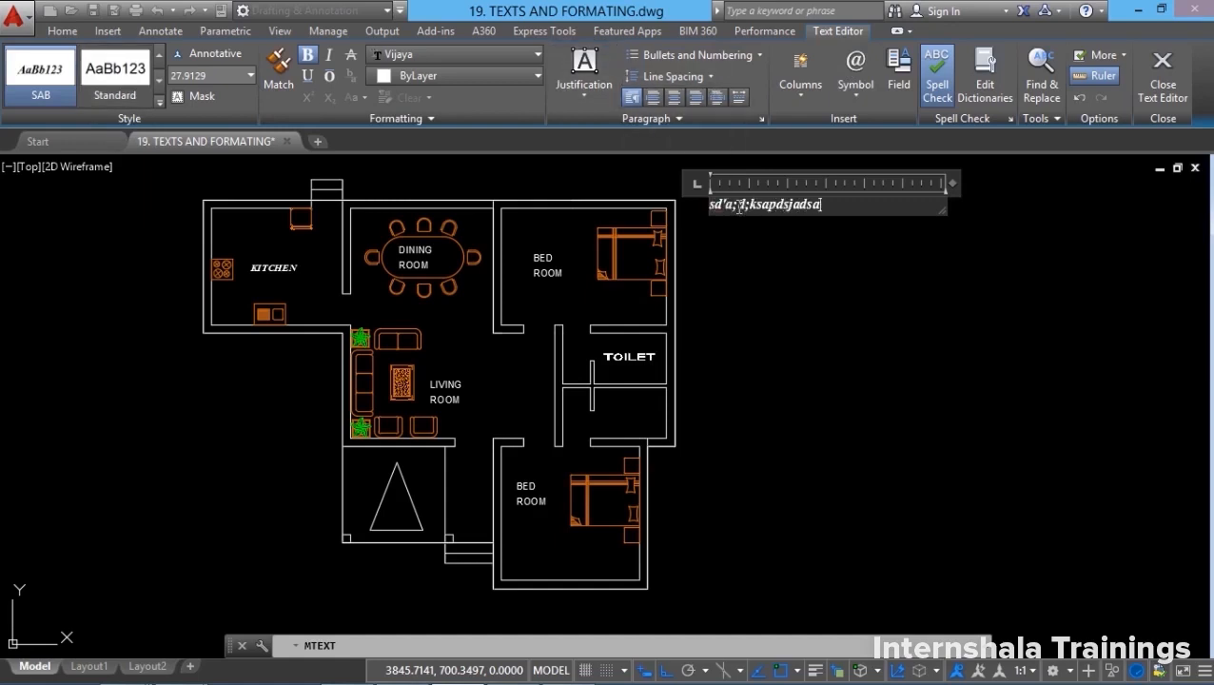
type("dlsadsadmsa;")
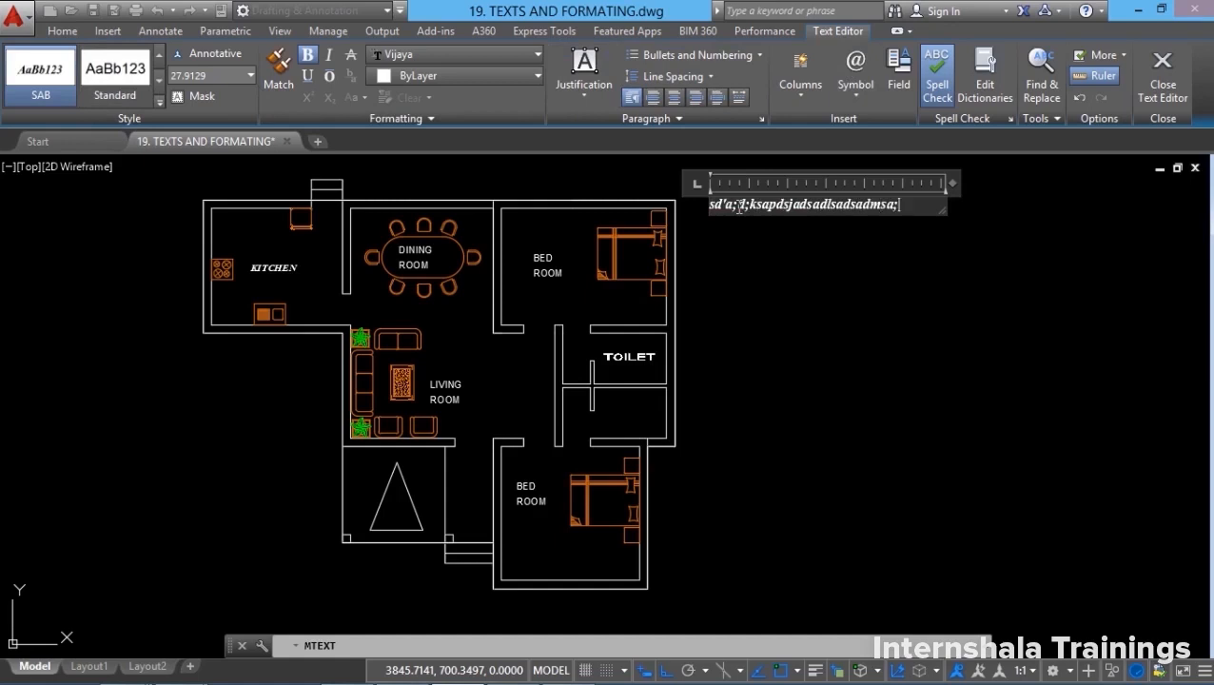
key("Return")
type("m;m;sm;dma;smd;msad")
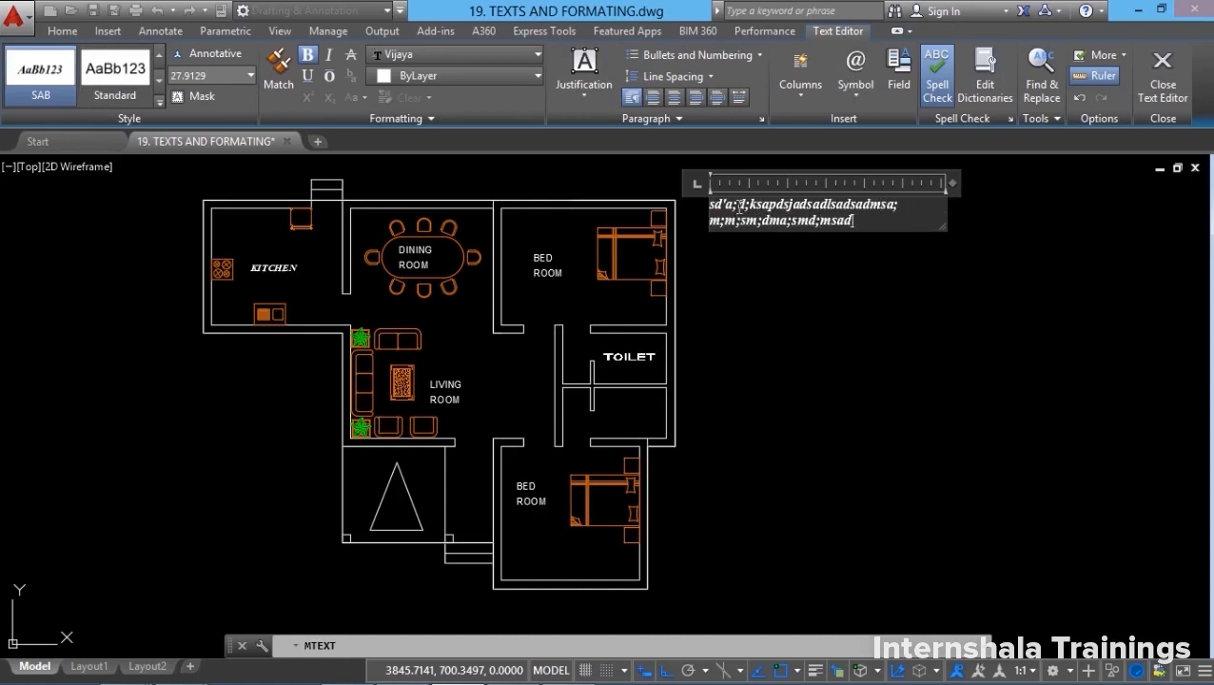
key("Return")
type("'s,'d,'a,s'd,sa',d")
key("Return")
type("',l',s',d',as'd,',s'd,a's,d',s'd")
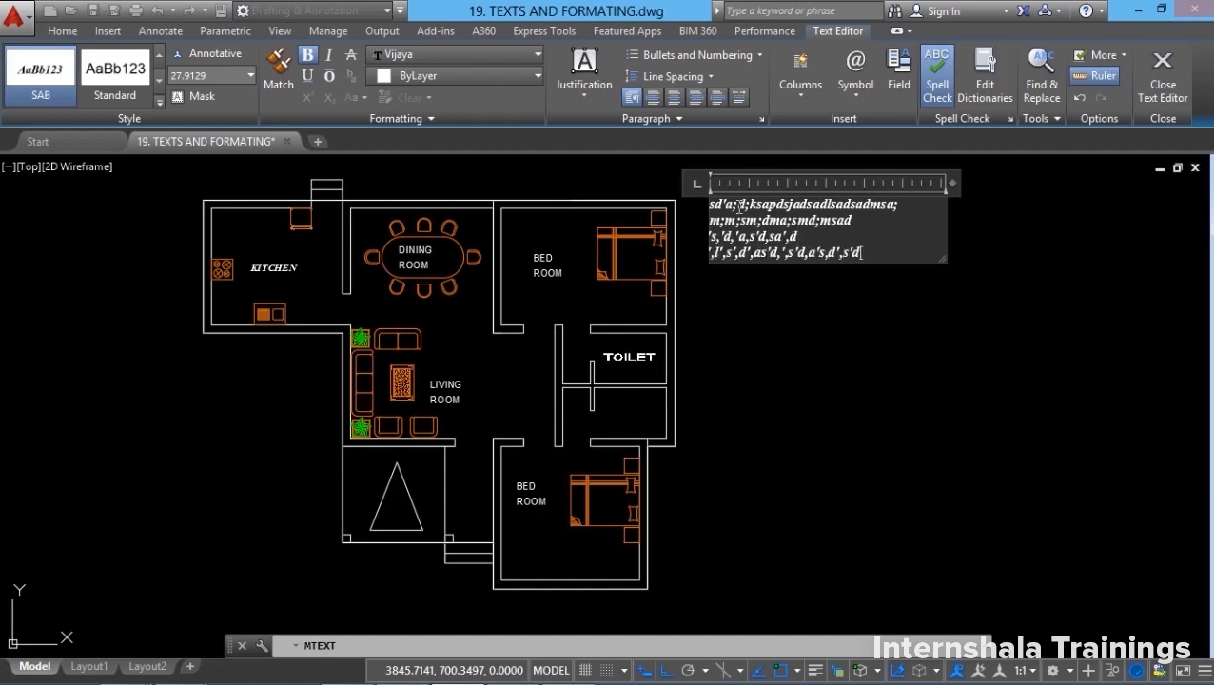
type("',asd")
key("Return")
type("s'd'as,d',as',d',as'd,'as,d',a")
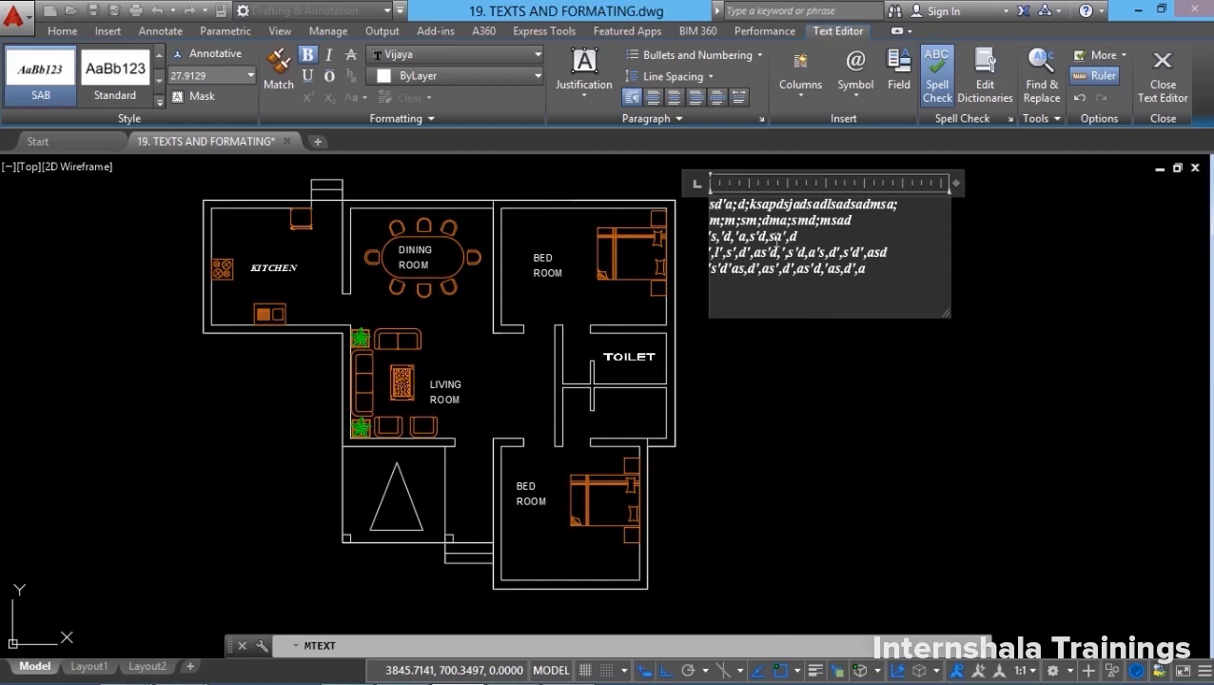
key("ctrl+a")
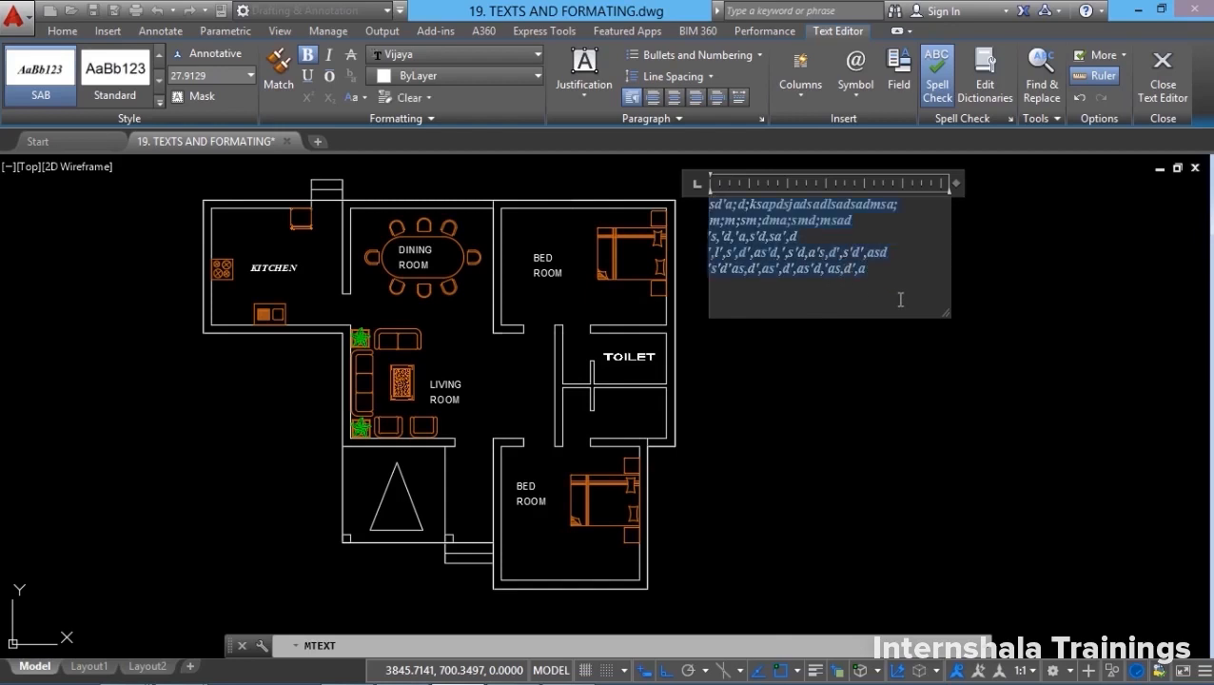
key("Delete")
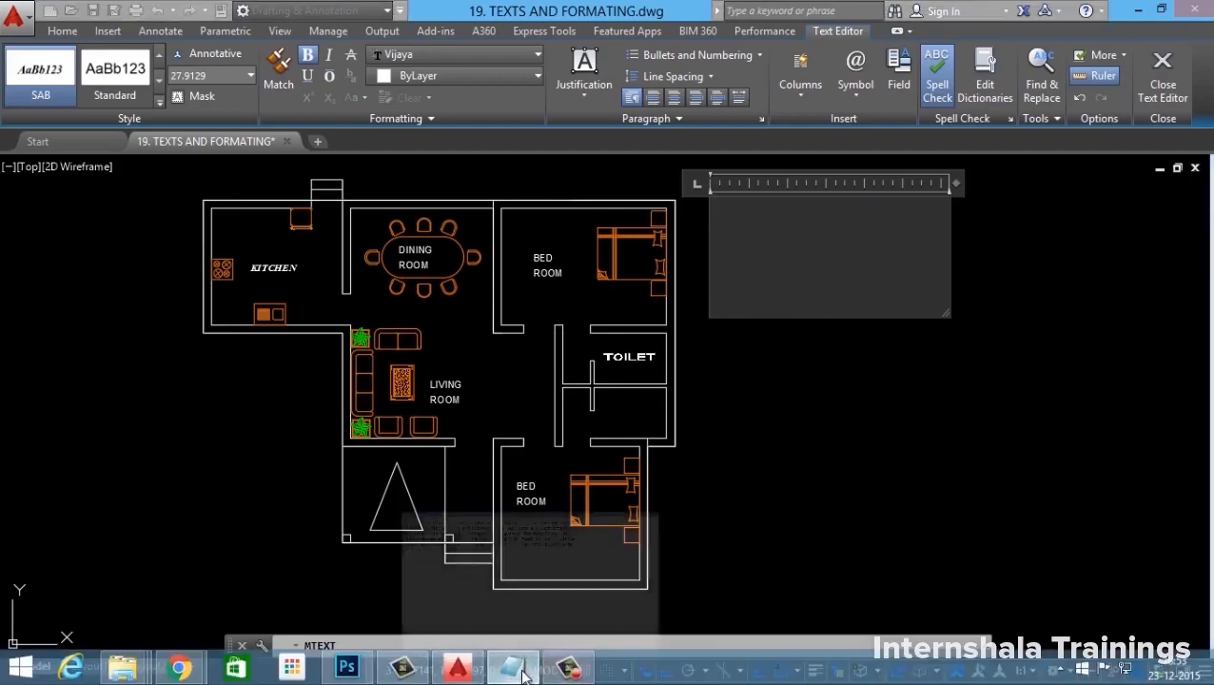
Copy the whole house description from New Text Document.txt in Notepad into the multiline text box and enlarge the box to hold it in one column.
left_click(521, 672)
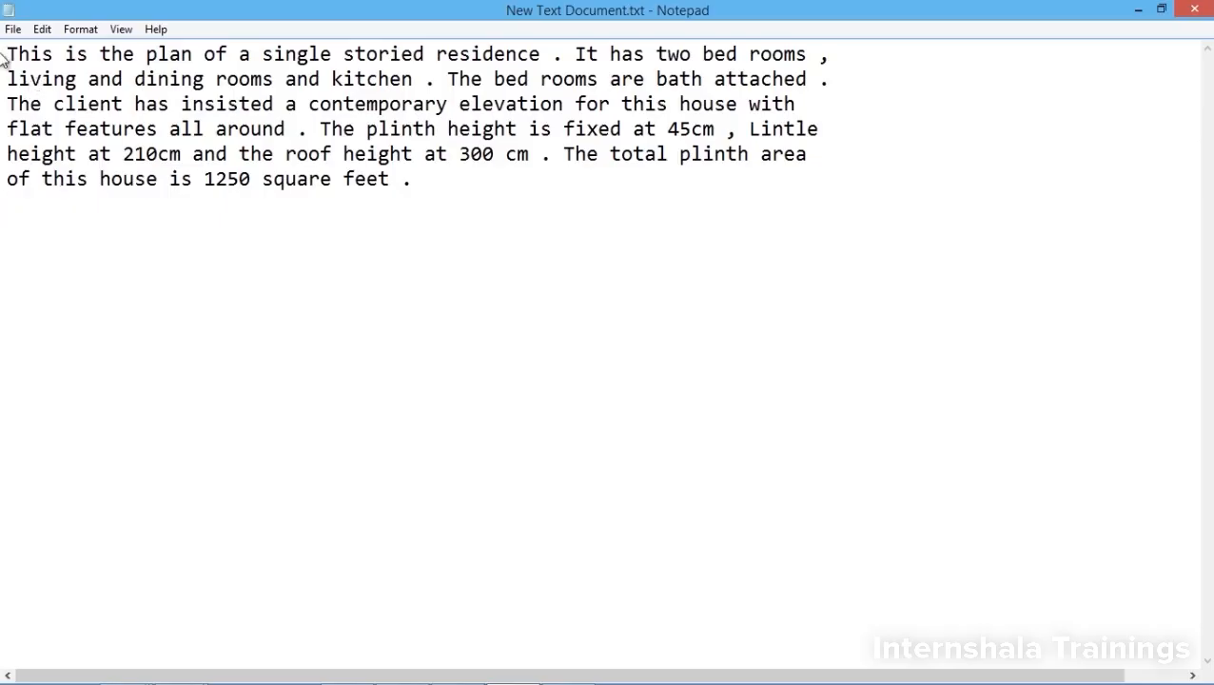
left_click_drag(8, 53, 498, 202)
key("ctrl+c")
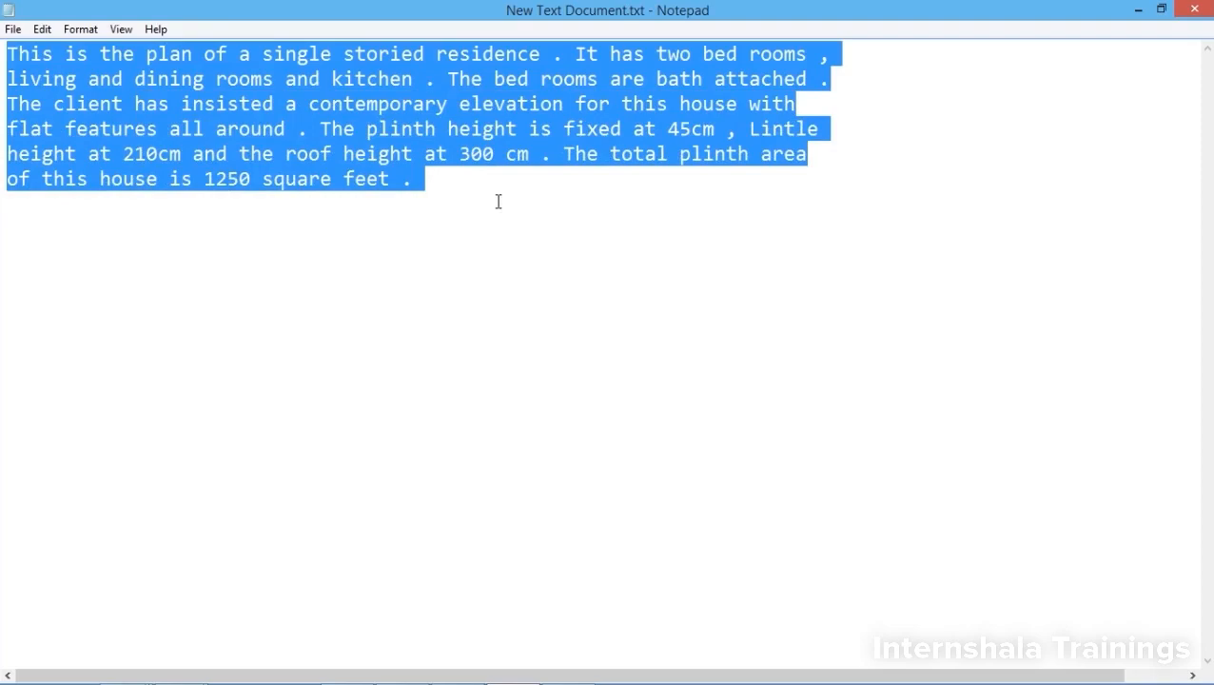
key("alt+Tab")
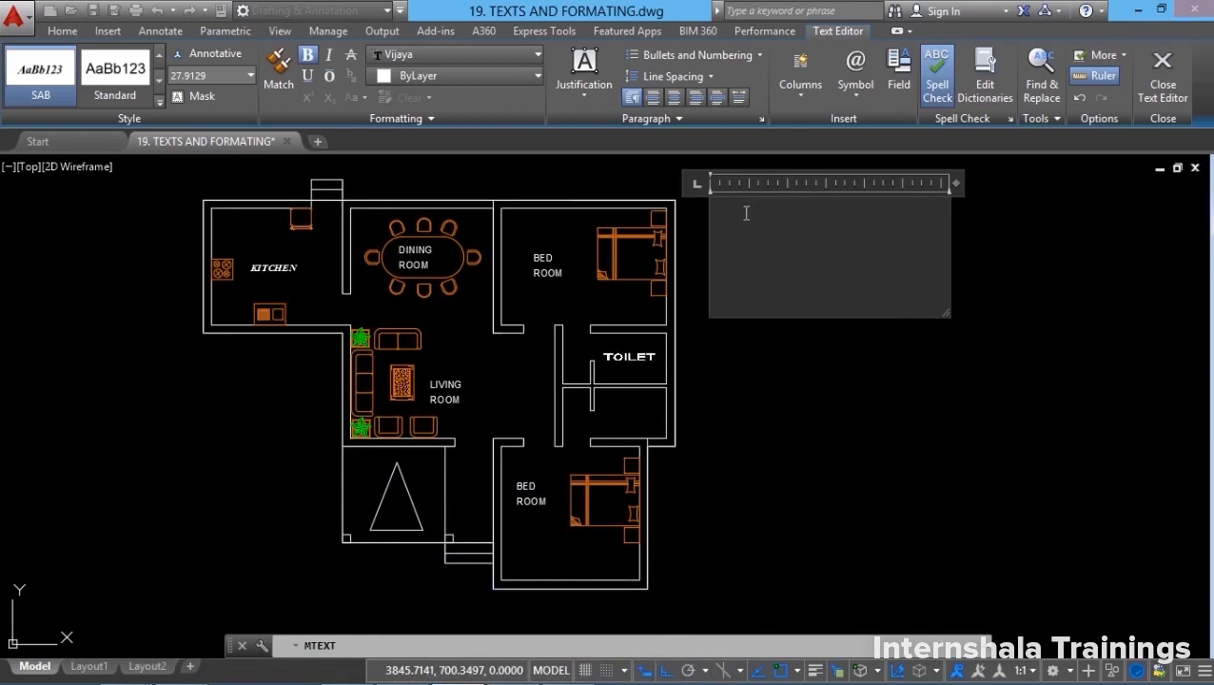
key("ctrl+v")
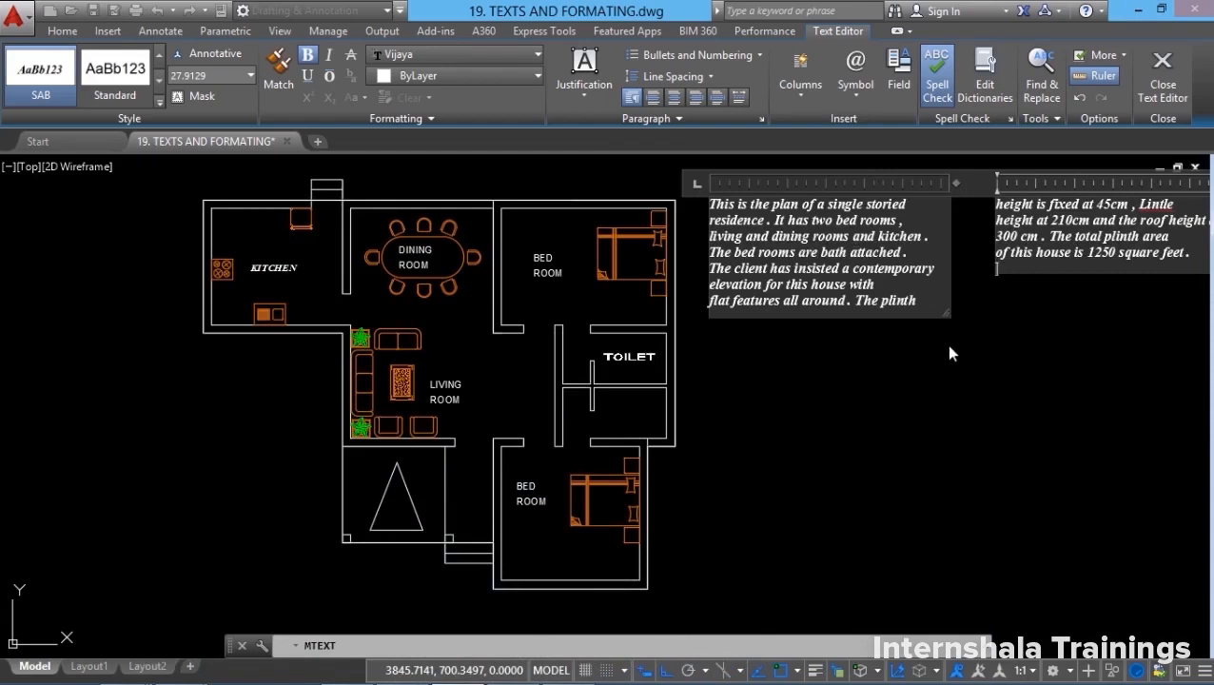
left_click_drag(949, 317, 984, 428)
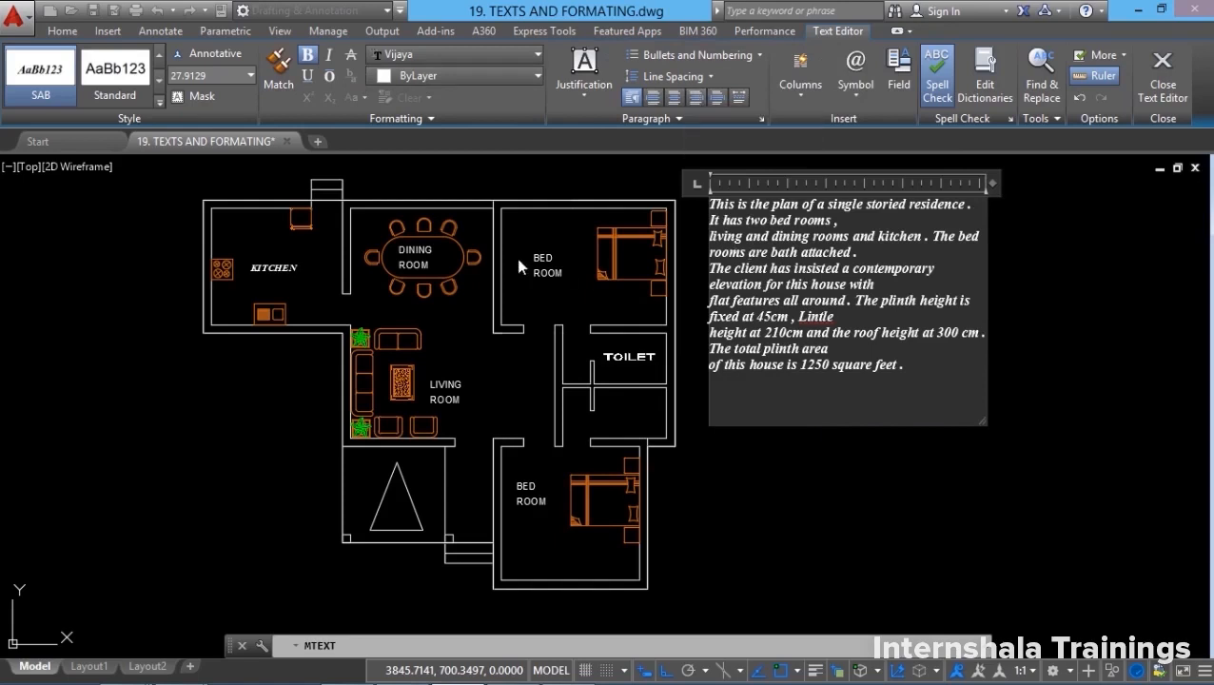
Change the multiline text's style to Standard and set the height of "The client has insisted a contemporary" to 35.
left_click(114, 88)
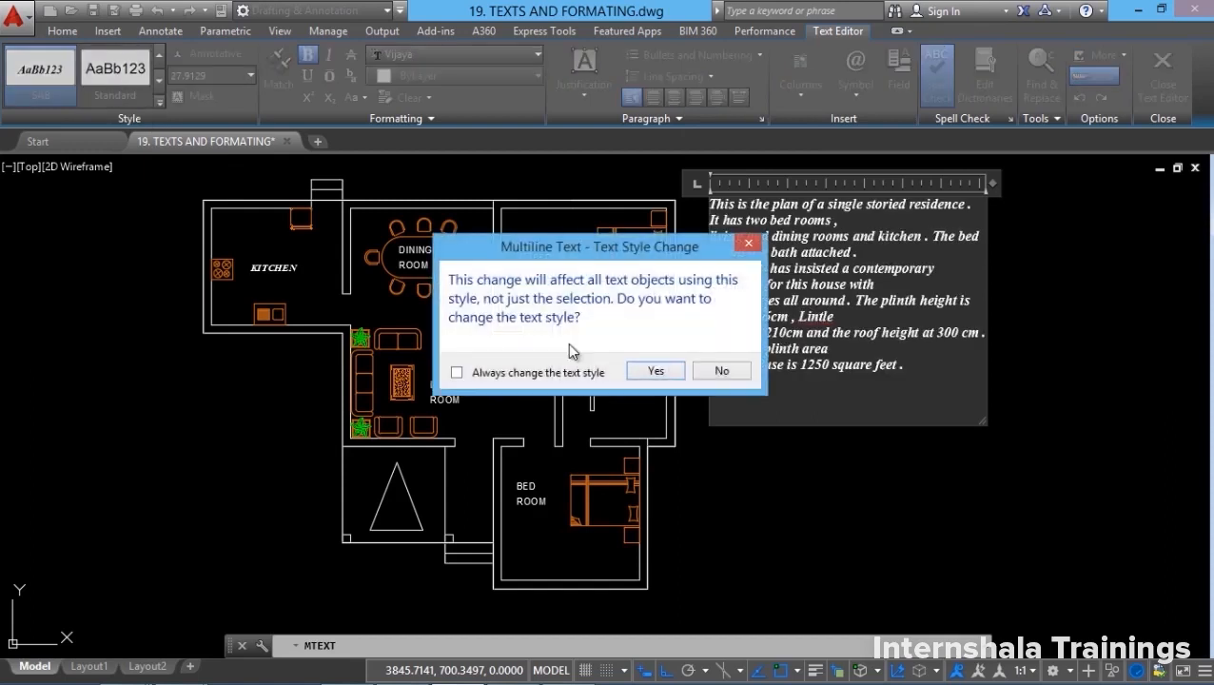
left_click(656, 371)
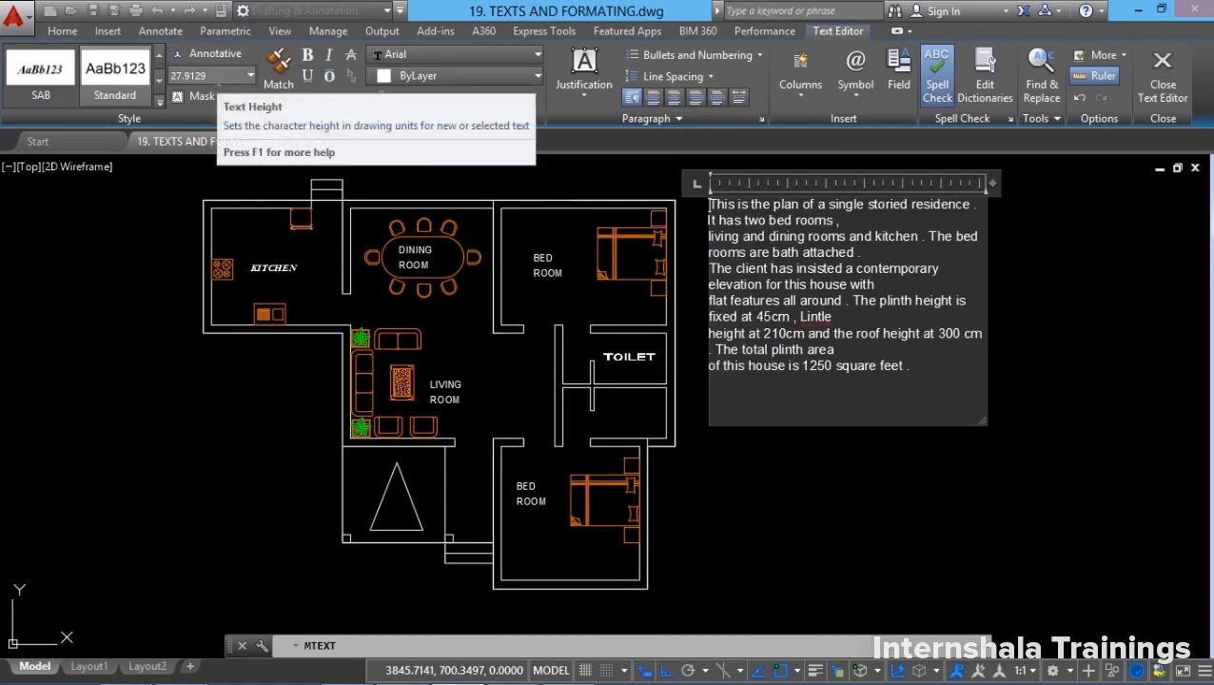
left_click_drag(712, 270, 939, 270)
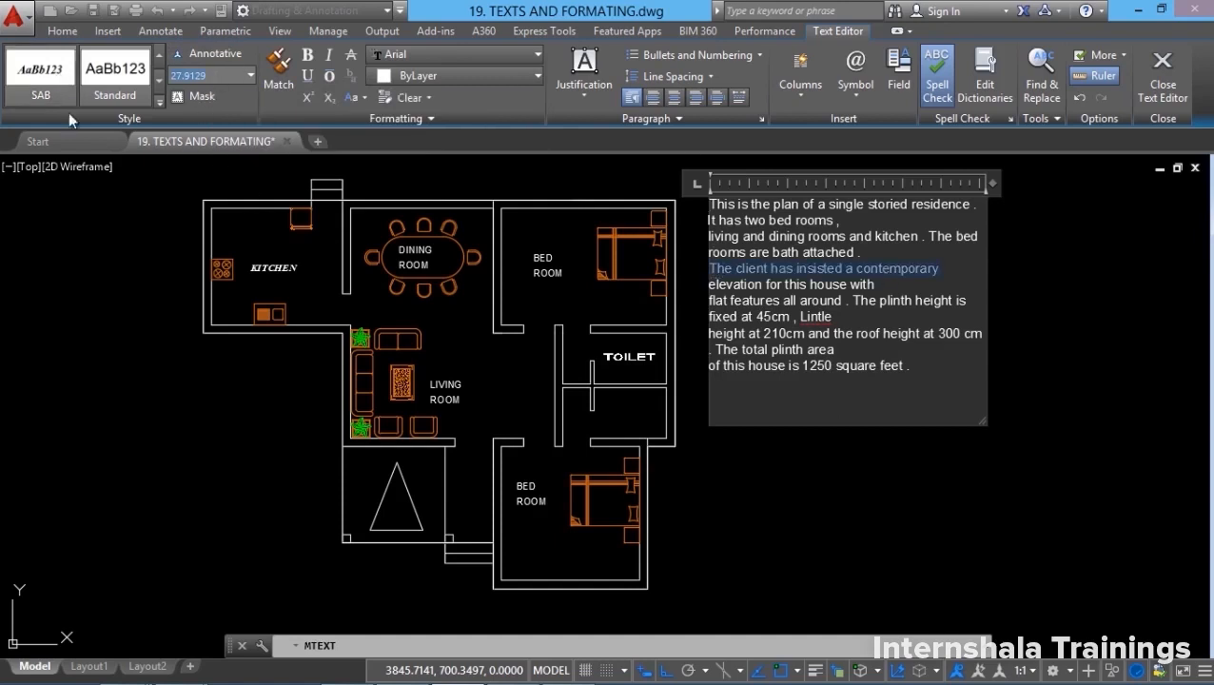
type("35")
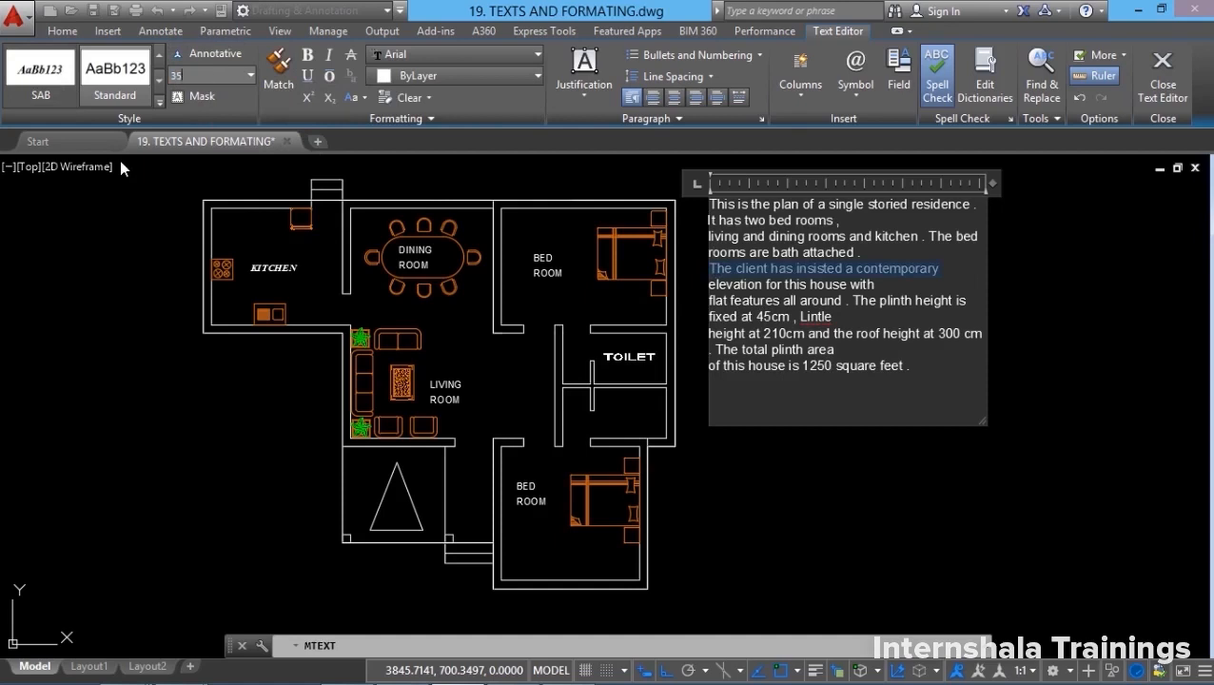
key("Return")
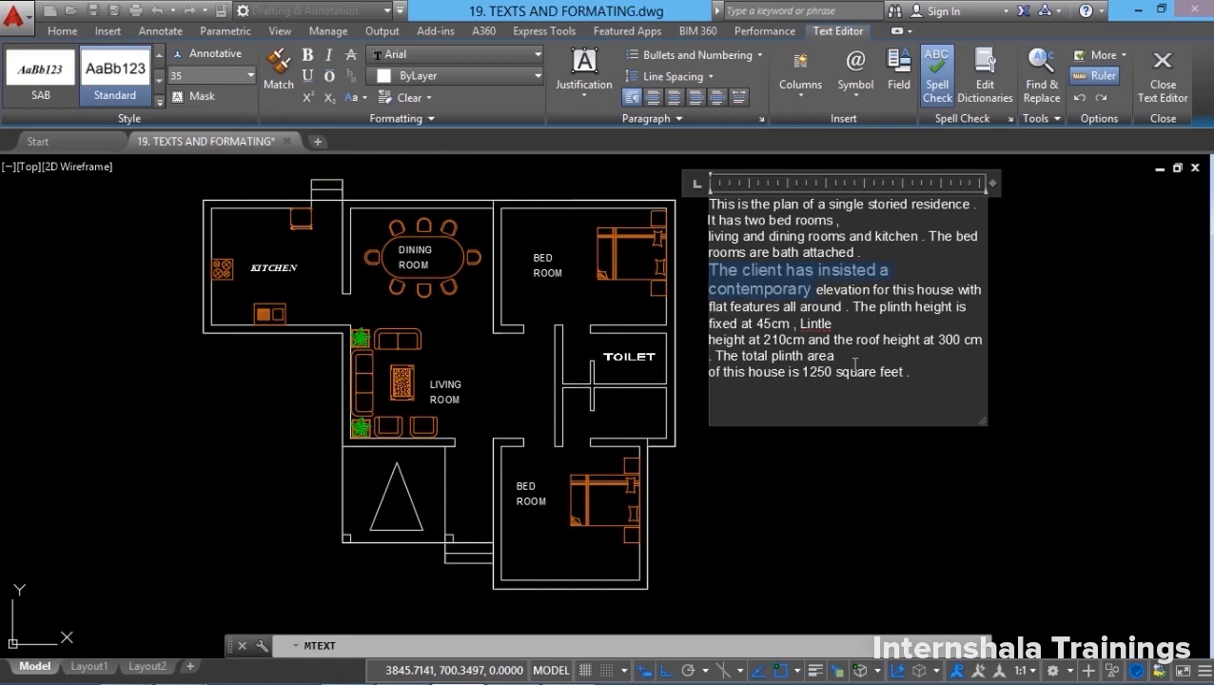
Apply a background mask to the multiline text with a border offset factor of 1.5000 and a Red fill color.
left_click(195, 96)
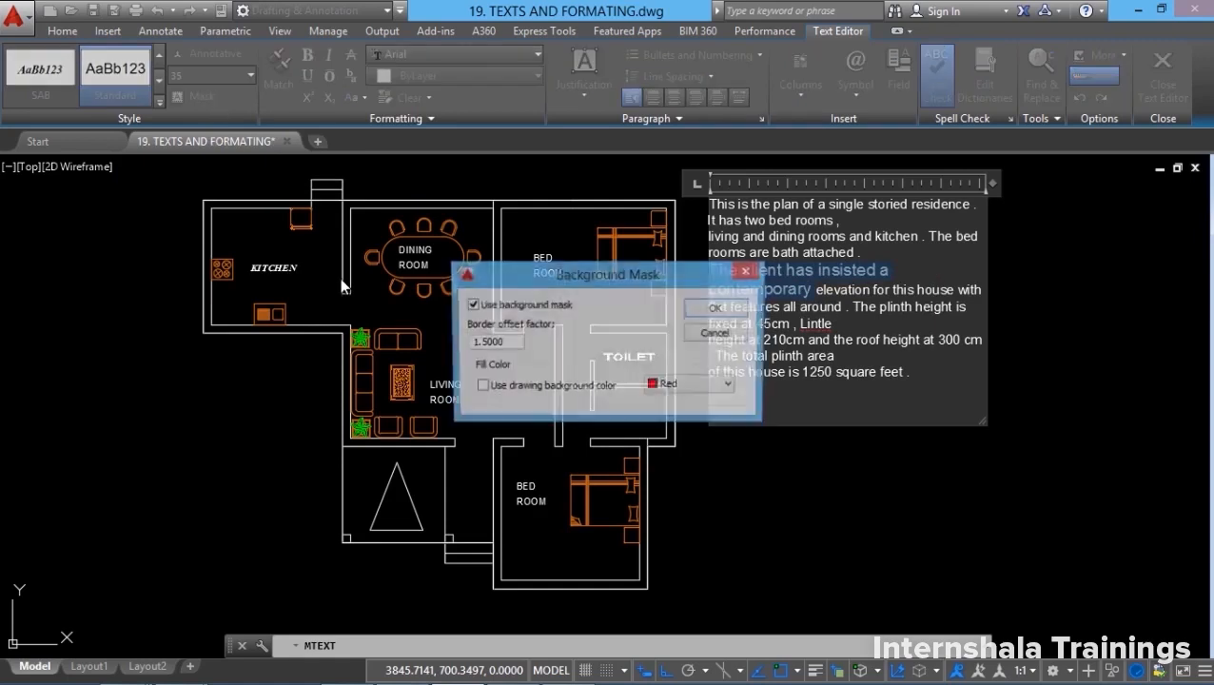
left_click(257, 265)
left_click(257, 266)
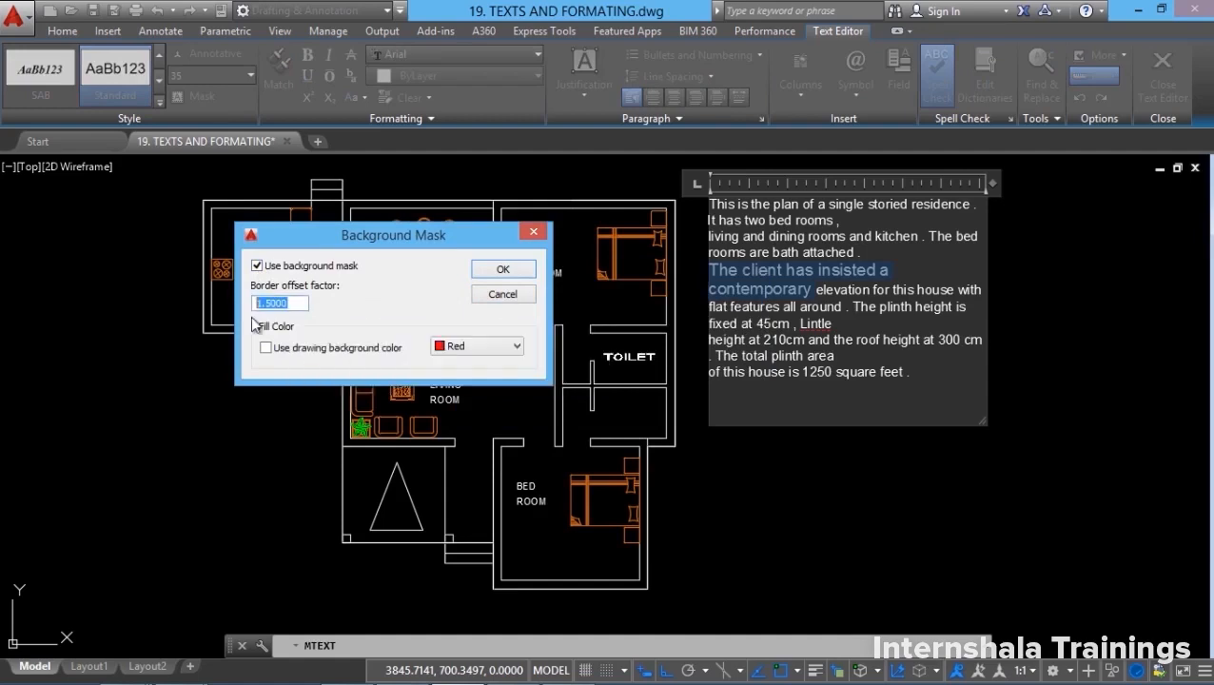
double_click(297, 302)
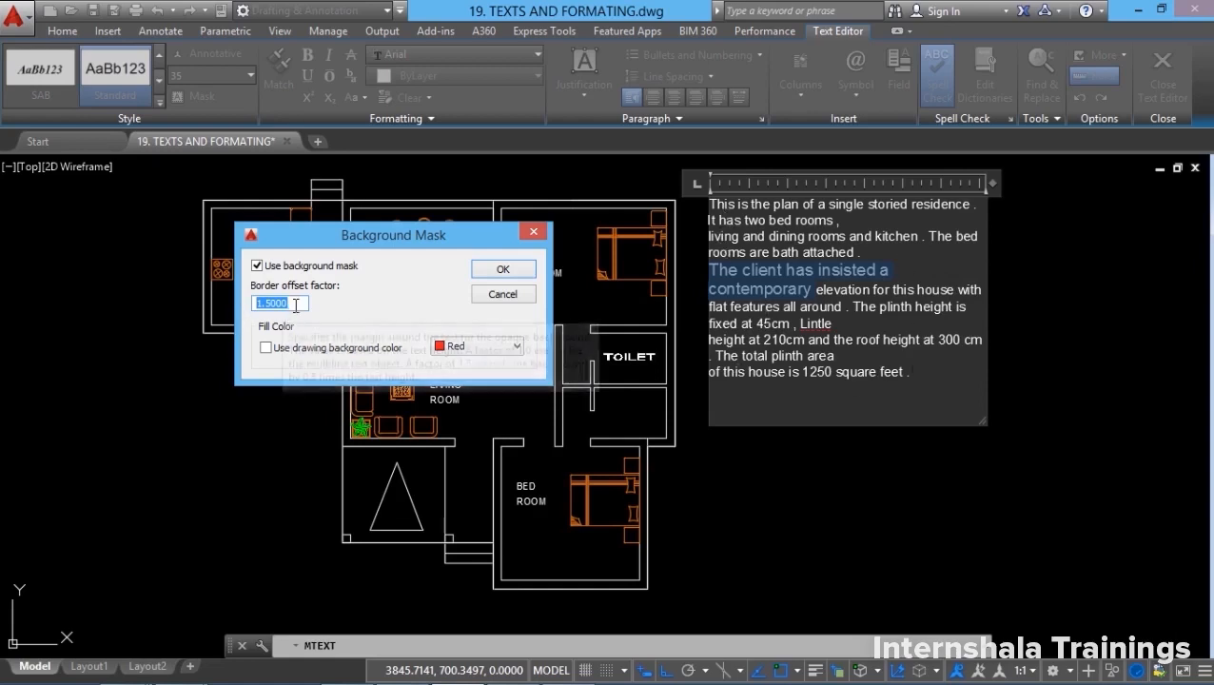
left_click(275, 347)
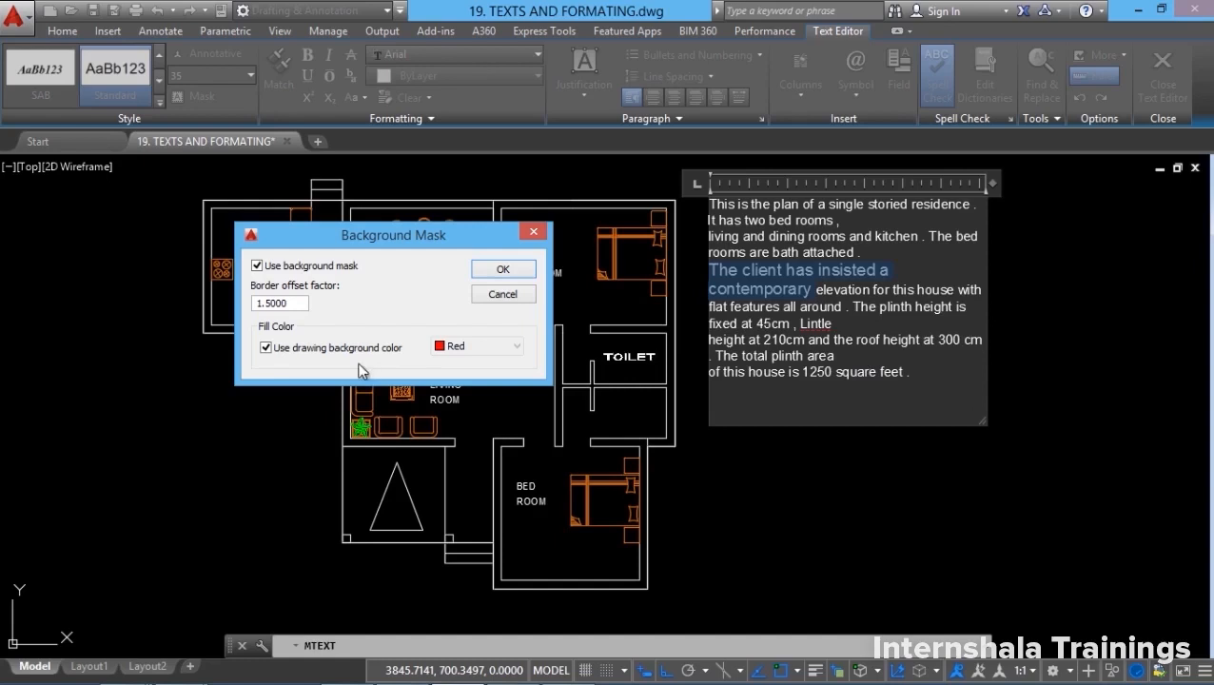
left_click(266, 347)
left_click(462, 348)
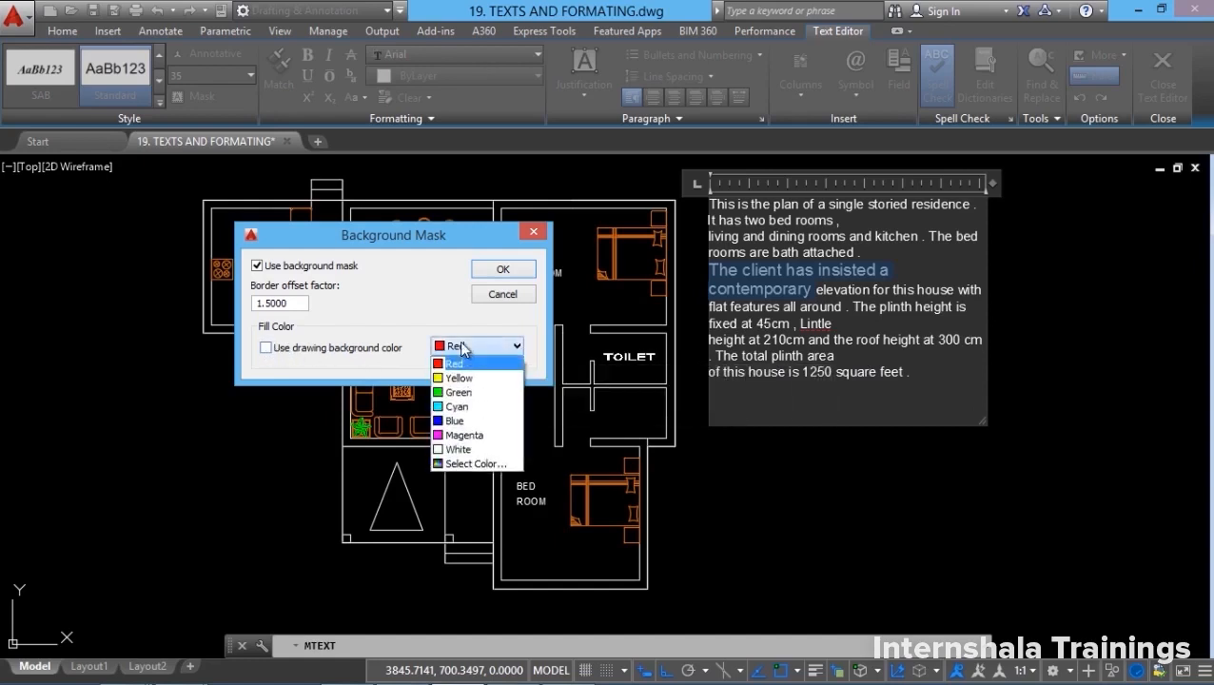
key("Down")
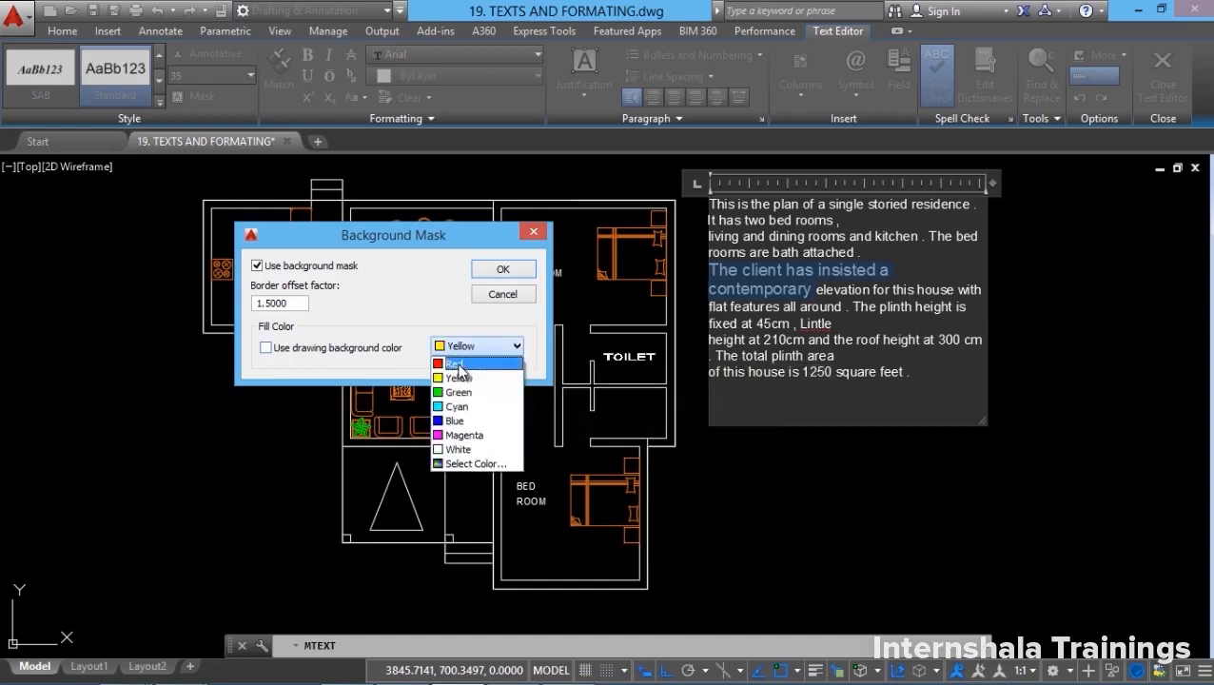
left_click(457, 364)
left_click(502, 269)
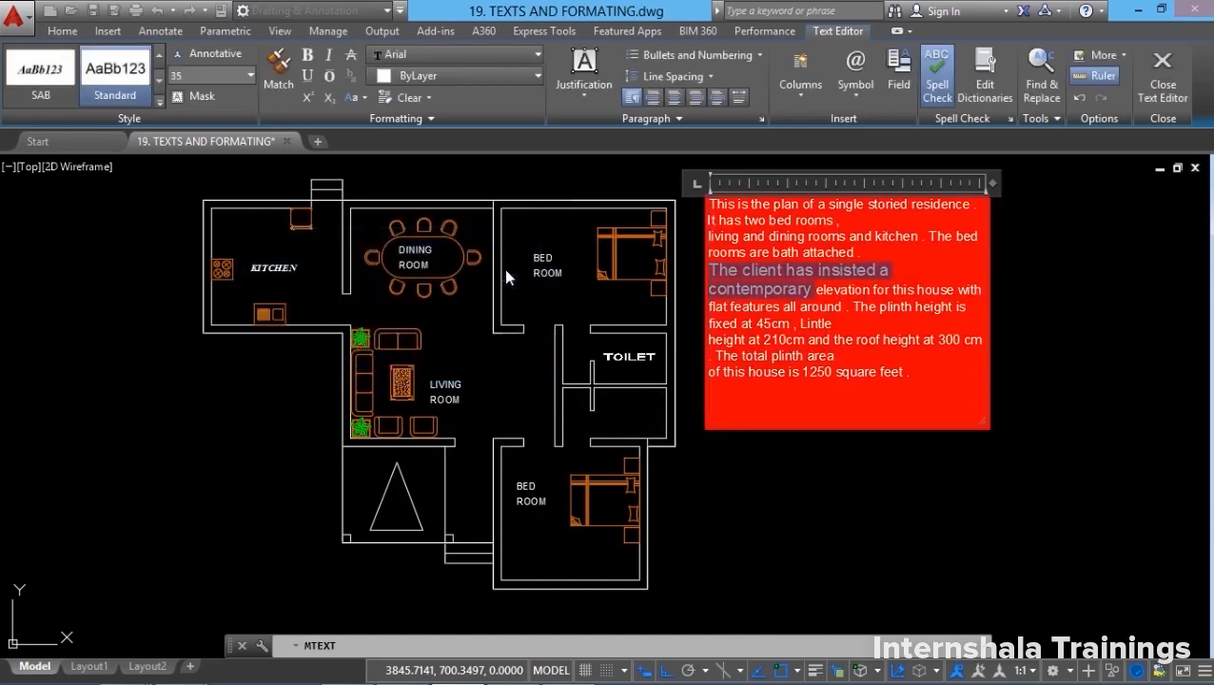
Turn off the background mask of the multiline text.
left_click(864, 396)
left_click(193, 97)
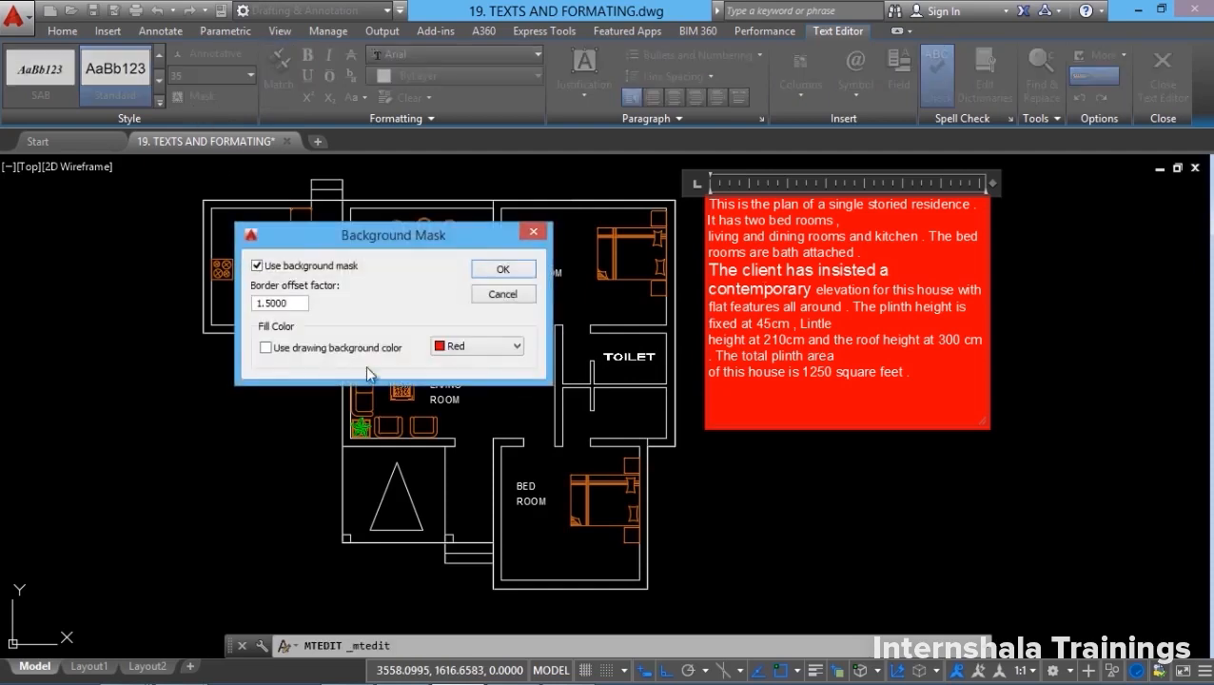
left_click(270, 267)
left_click(502, 276)
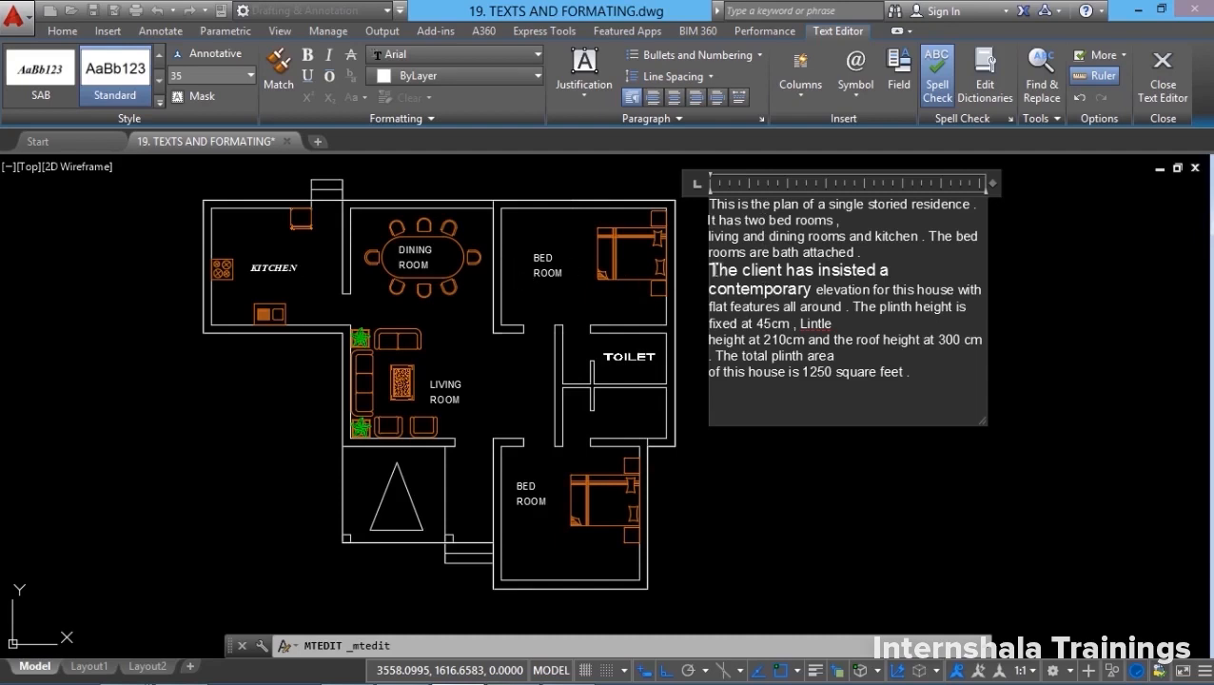
Match the formatting of "The client has insisted a" onto "It has two bed rooms" and end the matching.
left_click_drag(710, 269, 895, 270)
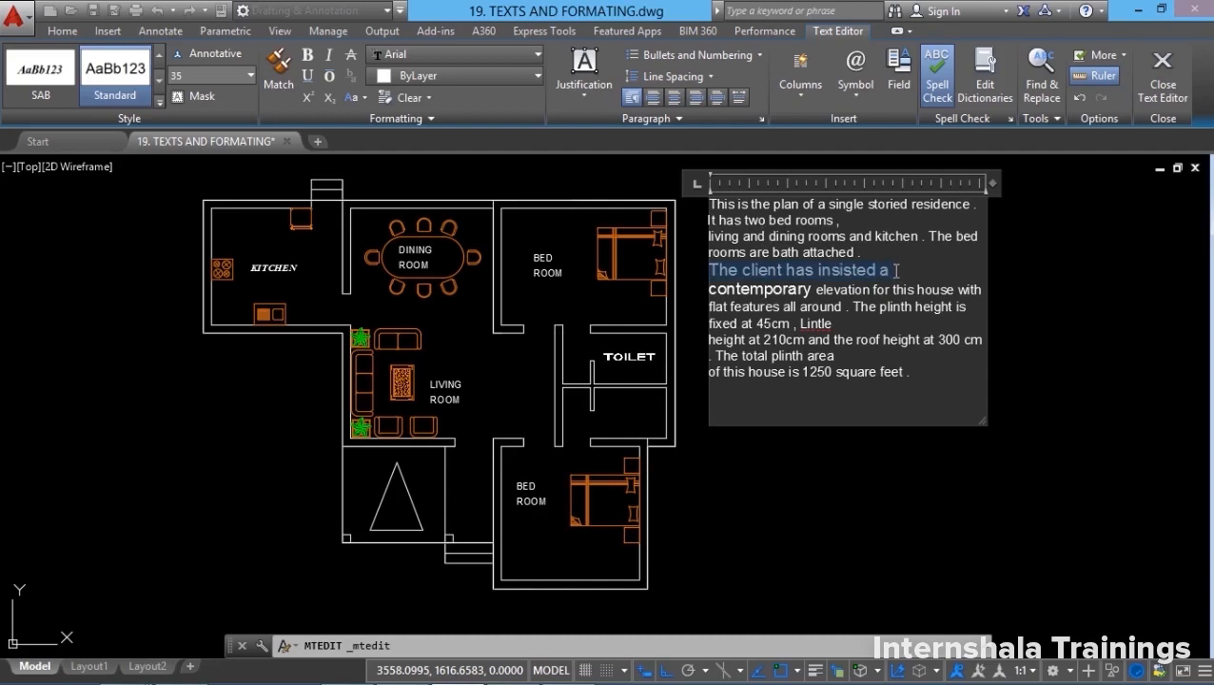
left_click(288, 91)
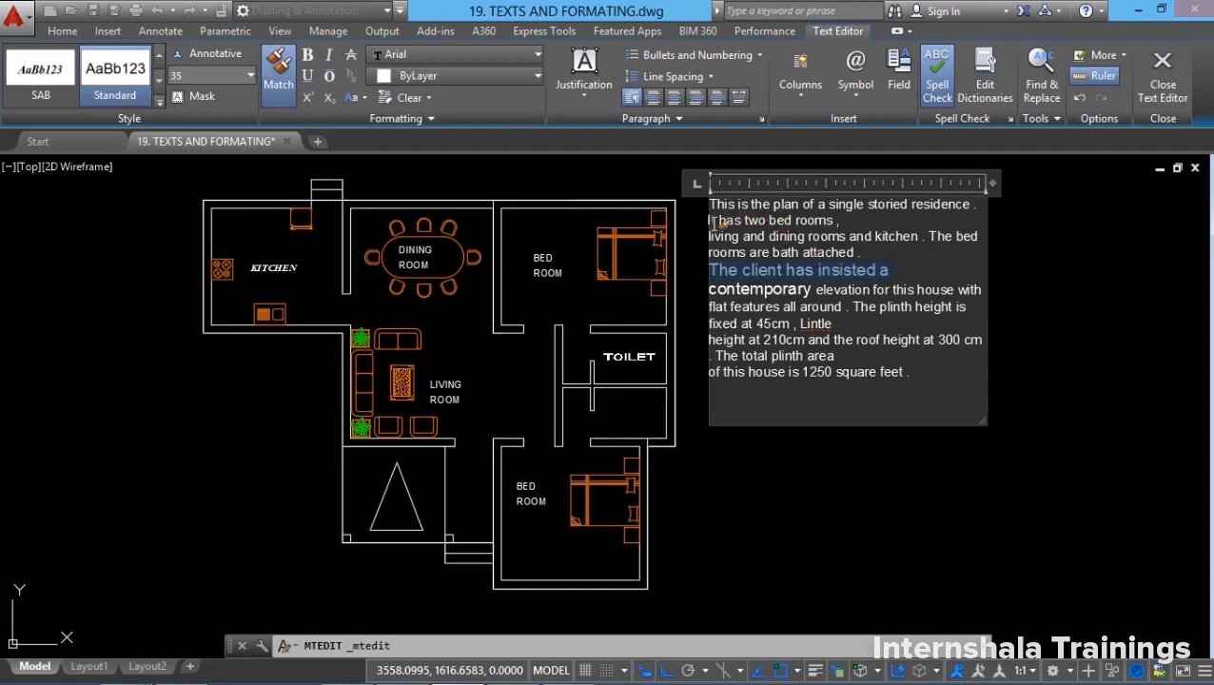
left_click_drag(712, 223, 839, 222)
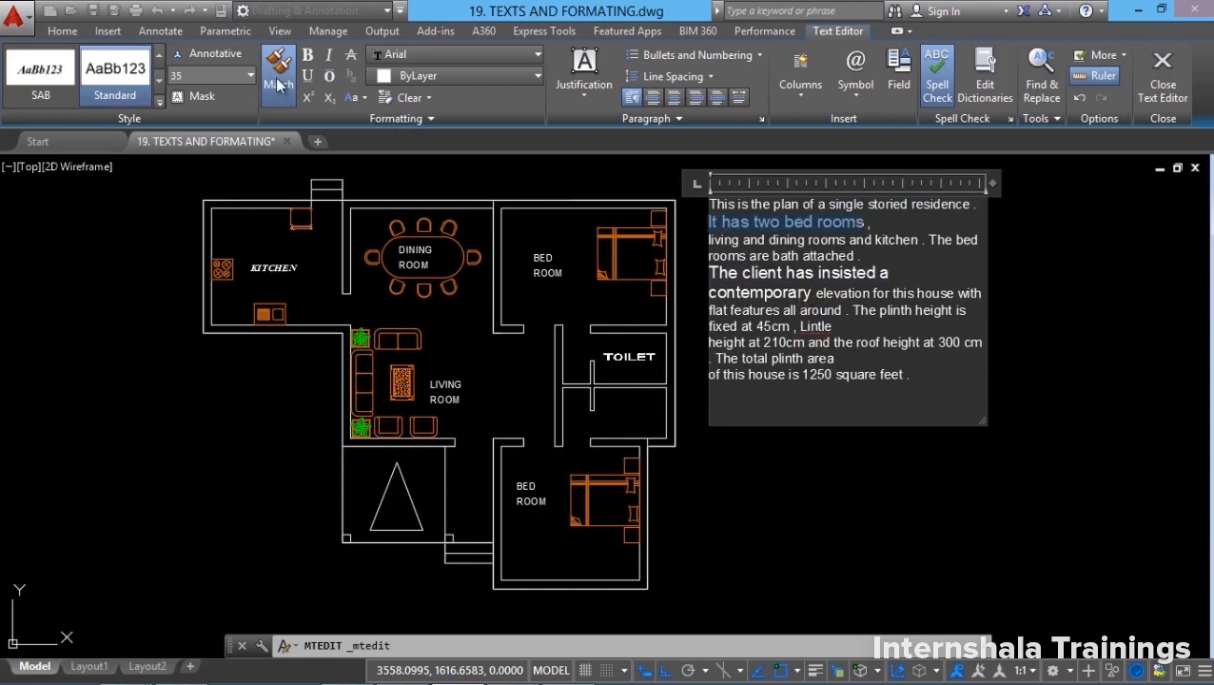
key("Escape")
Make "flat features all around" in the multiline text bold, italic, underlined and overlined.
left_click(711, 311)
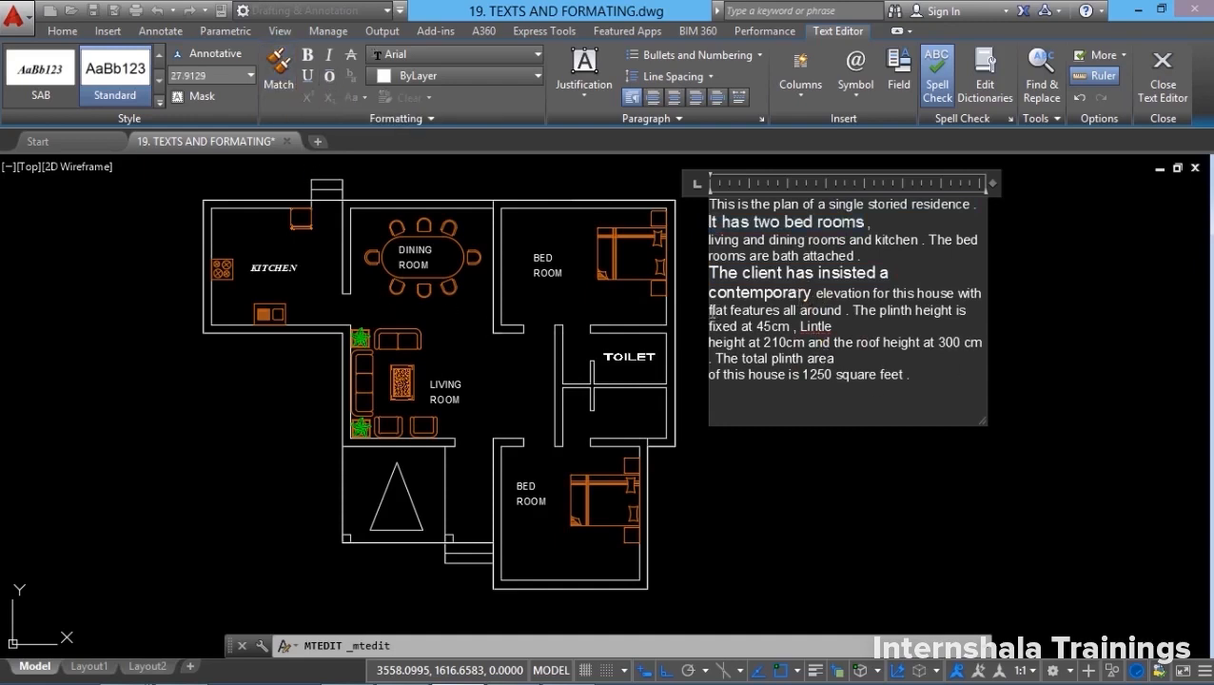
left_click_drag(711, 311, 842, 312)
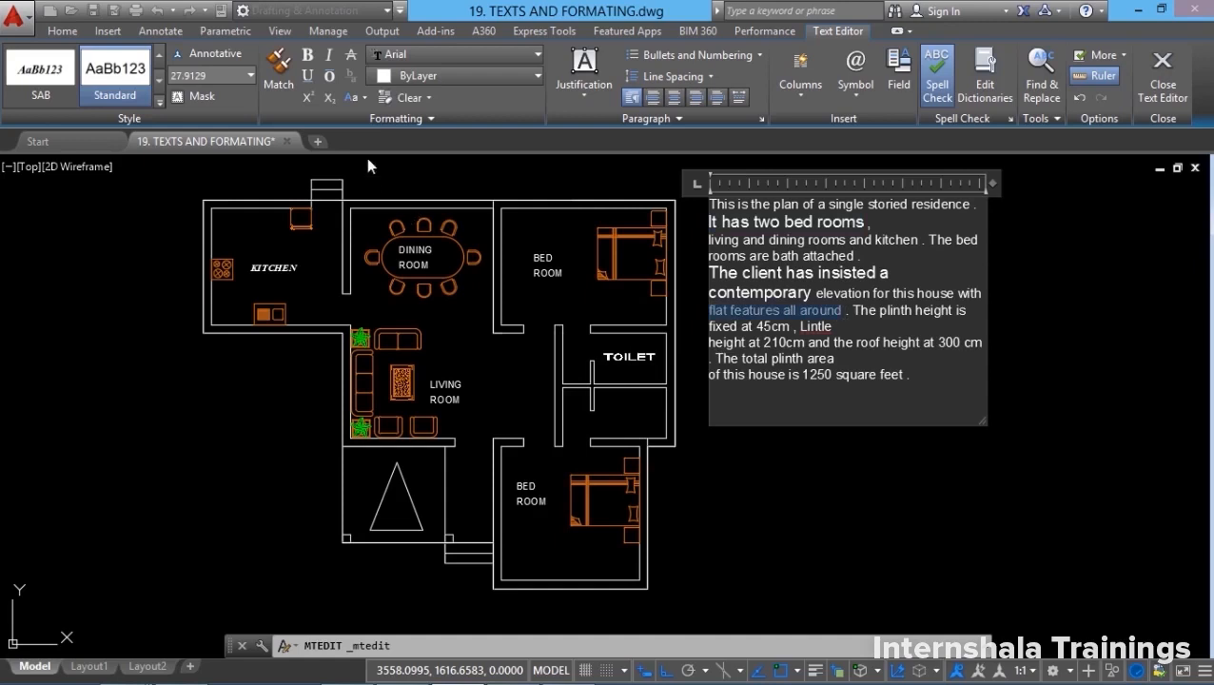
left_click(305, 55)
left_click(328, 55)
left_click(308, 76)
left_click(328, 76)
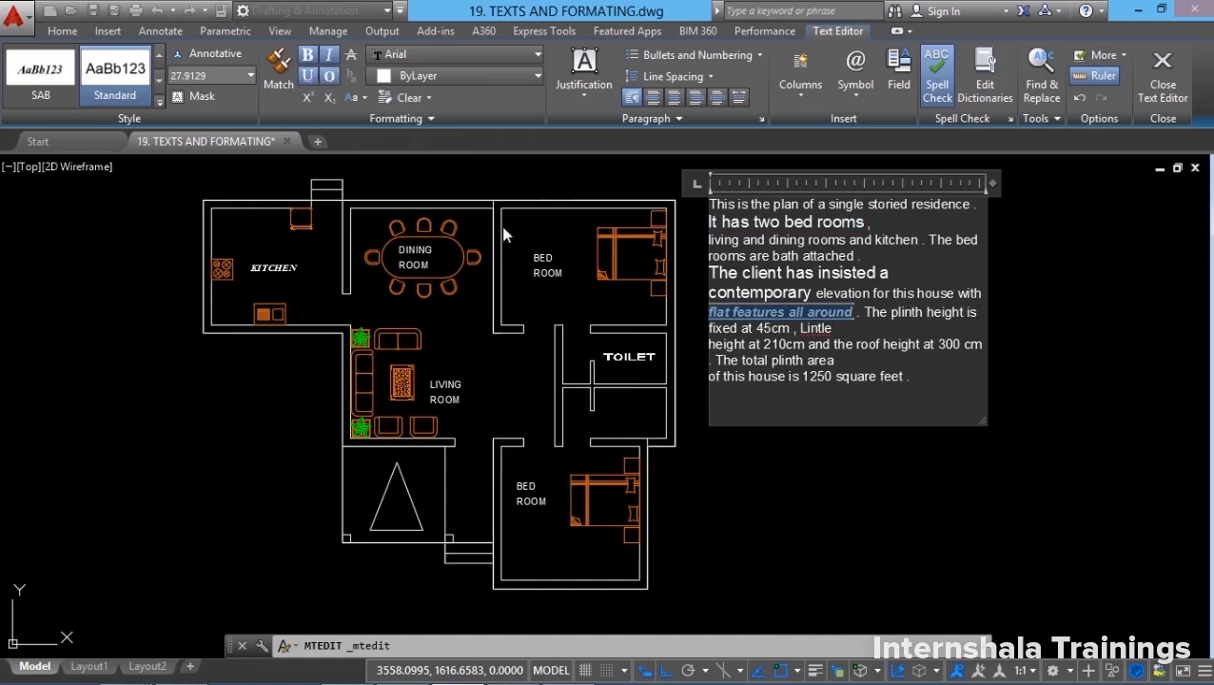
Set the font of "flat features all around" to Arial Narrow and its color to green 19,155,72.
left_click(458, 60)
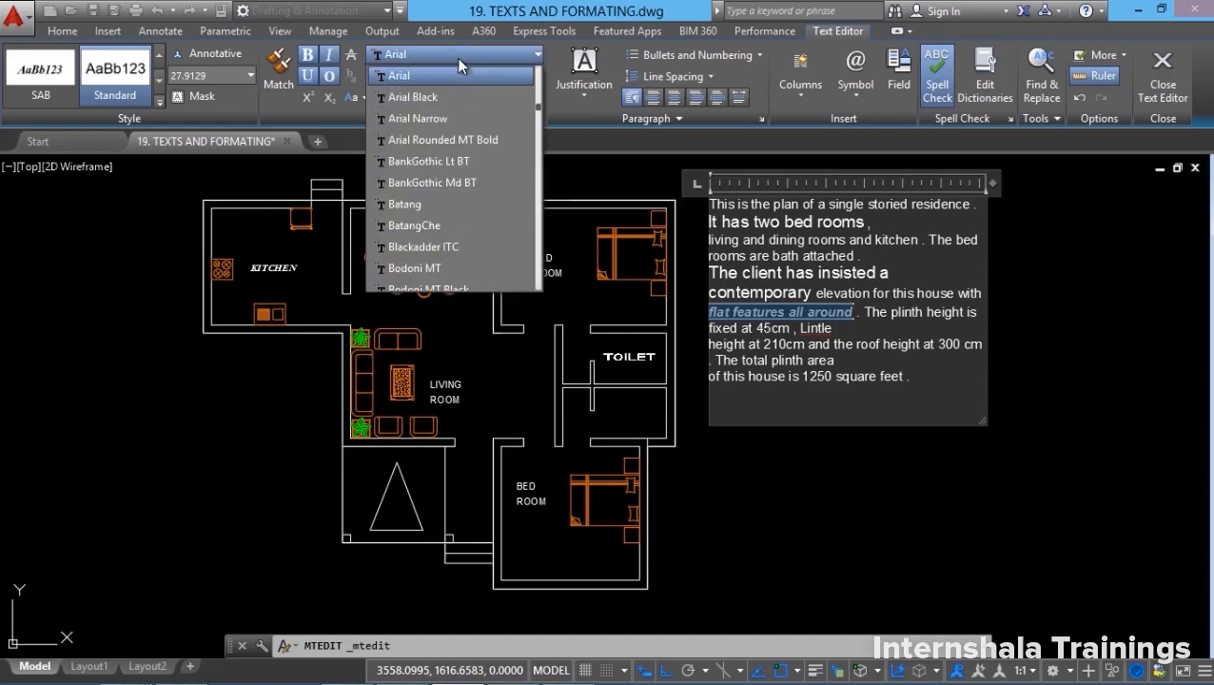
left_click(436, 119)
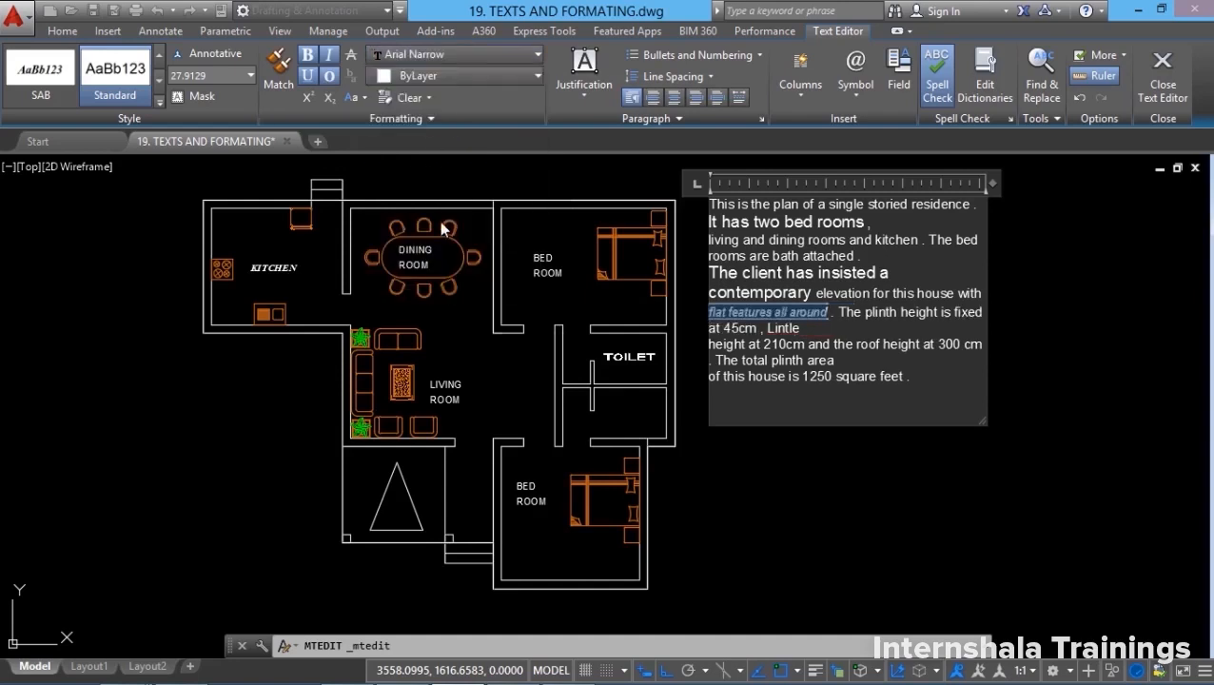
left_click(454, 75)
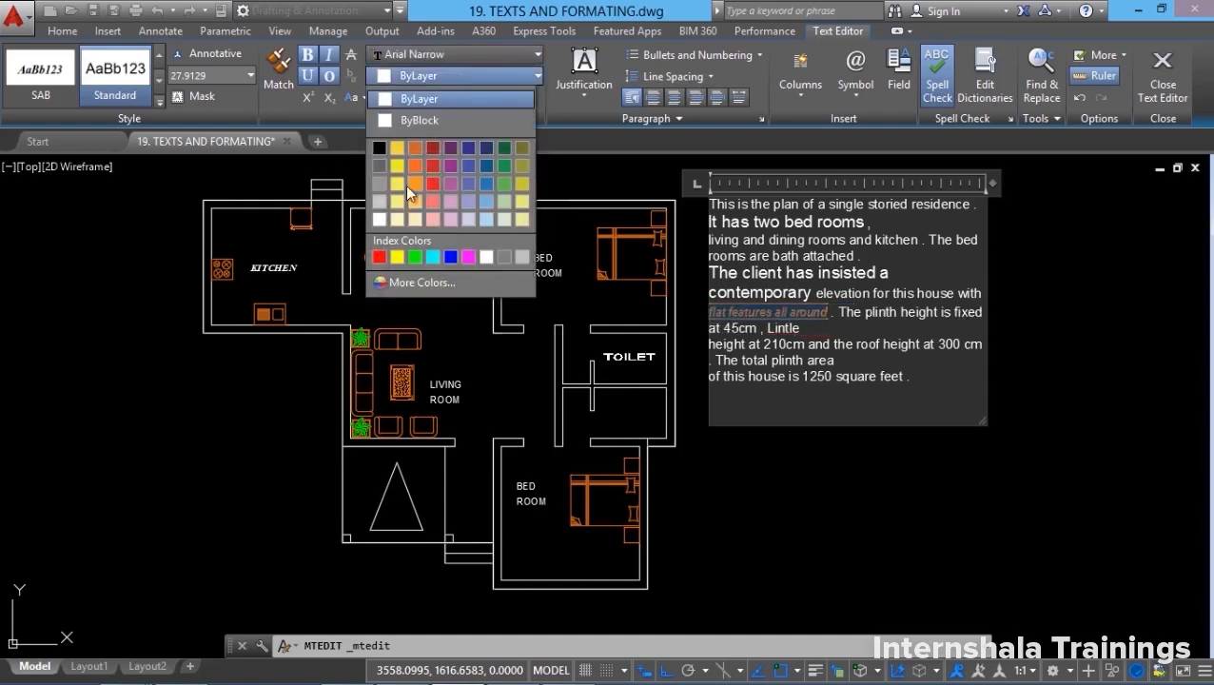
left_click(501, 164)
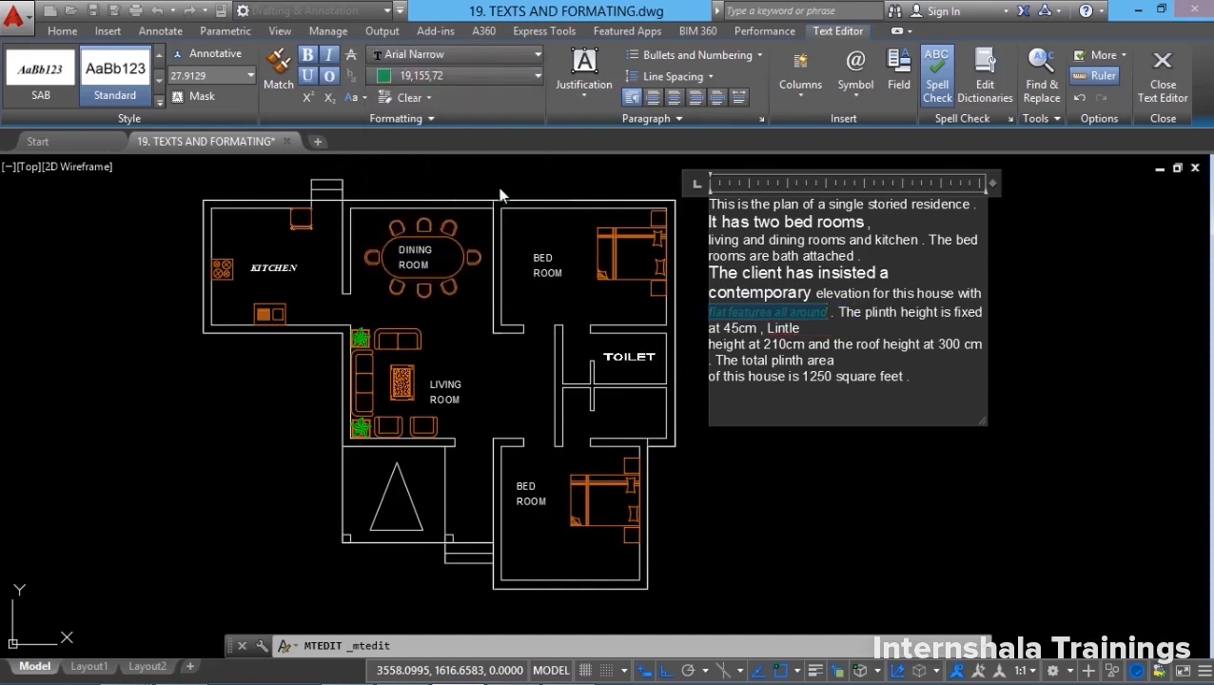
Set the multiline text's justification to Top Left and look through the line spacing options.
left_click(585, 95)
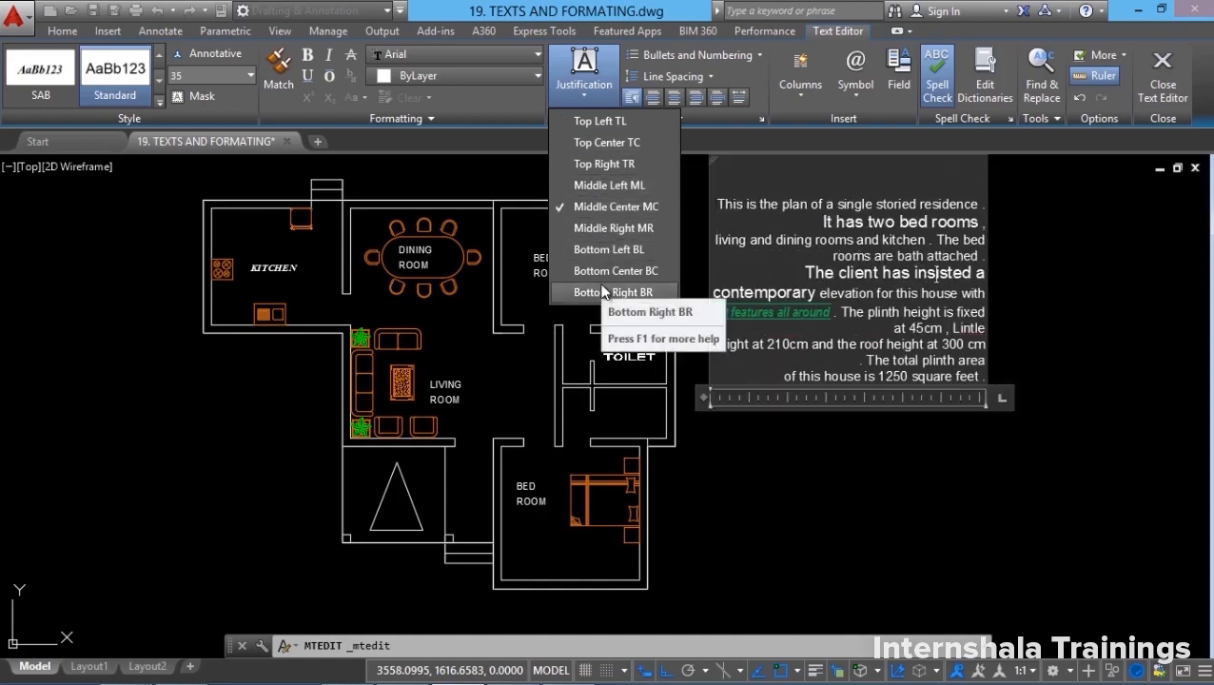
left_click(607, 124)
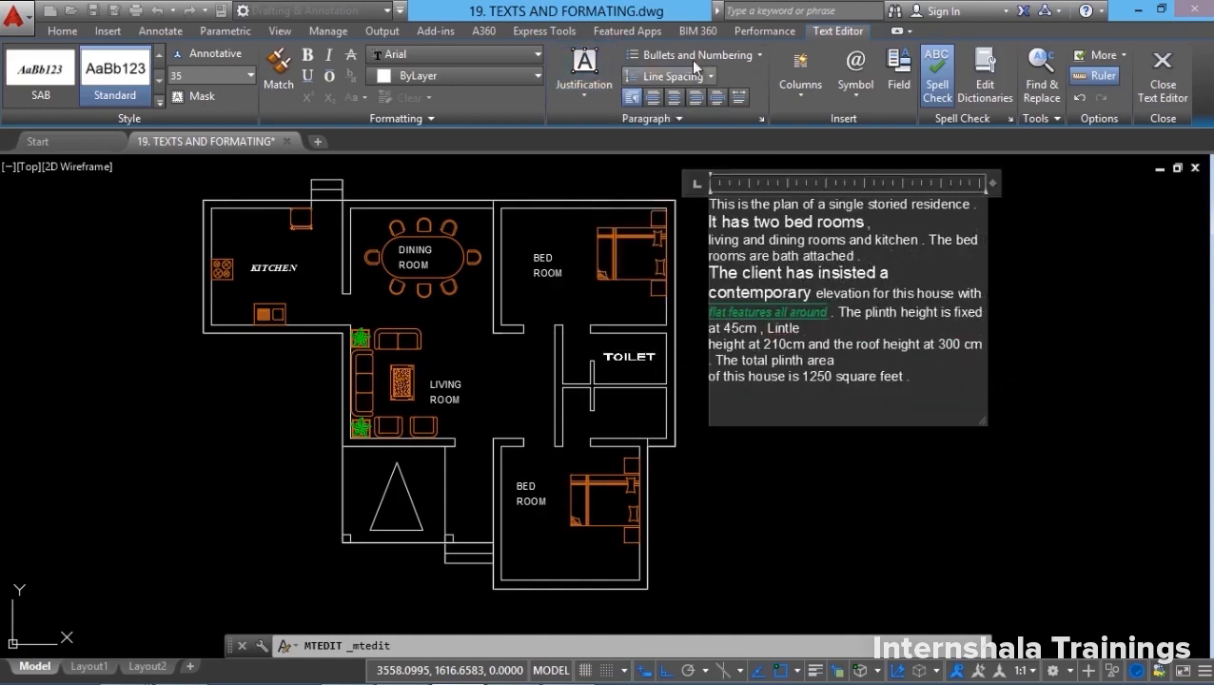
left_click(703, 55)
left_click(703, 56)
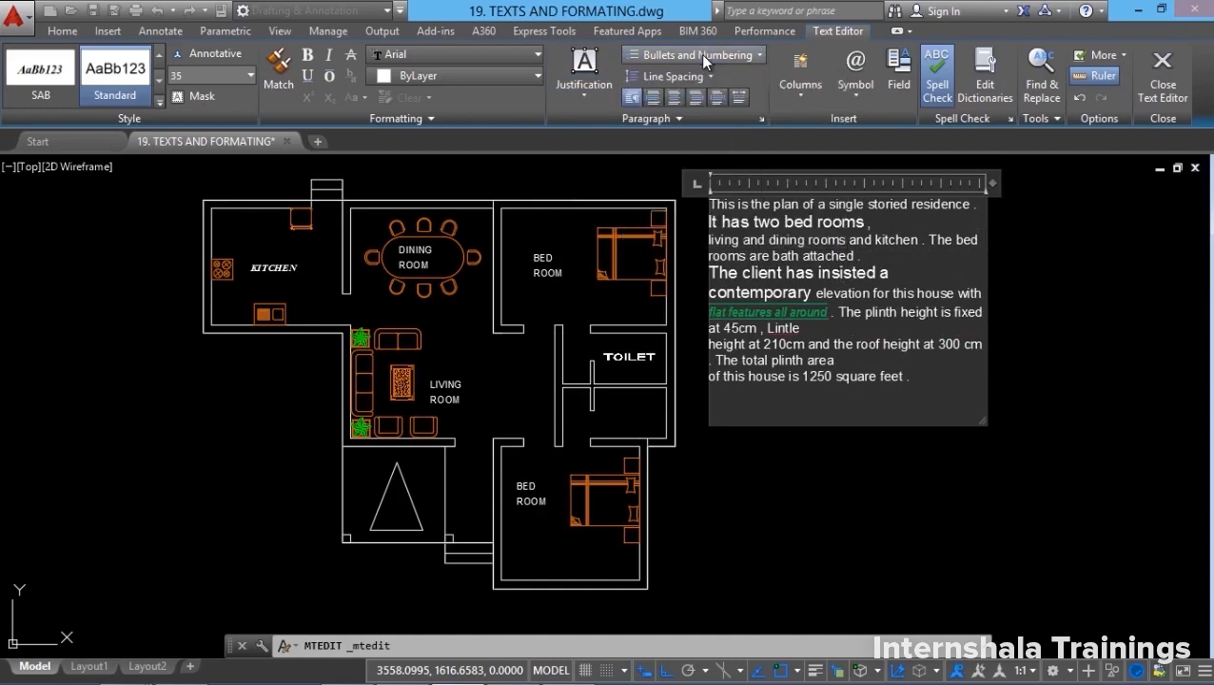
left_click(694, 76)
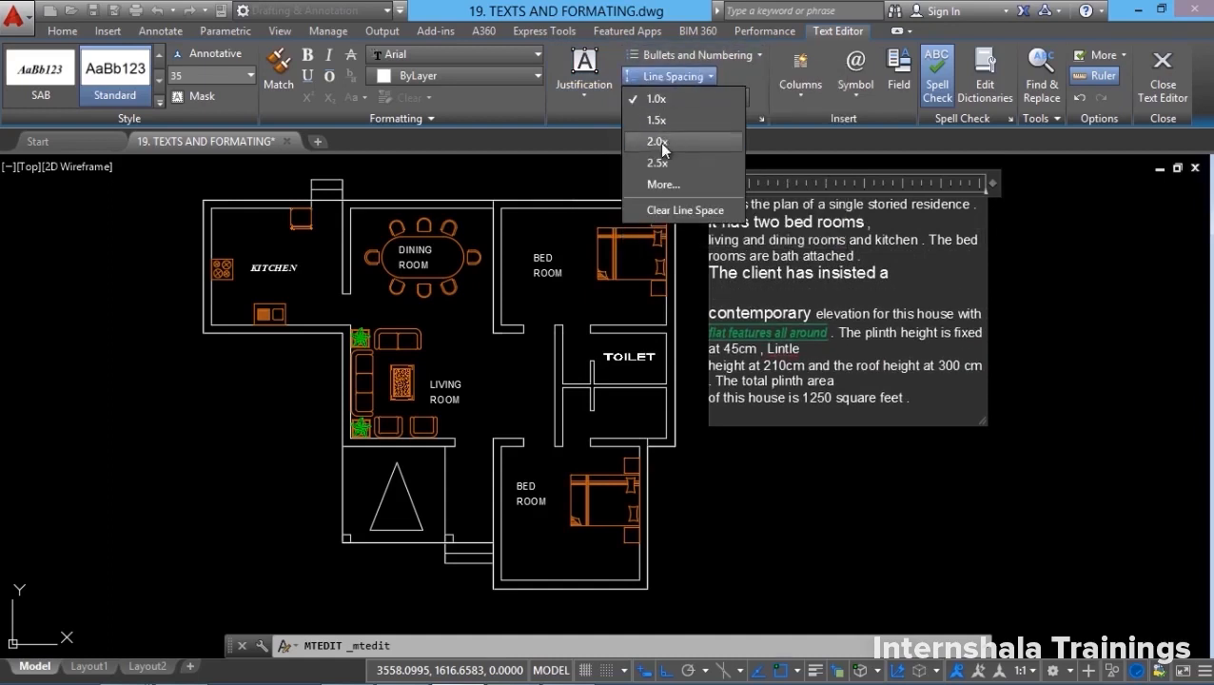
left_click(740, 240)
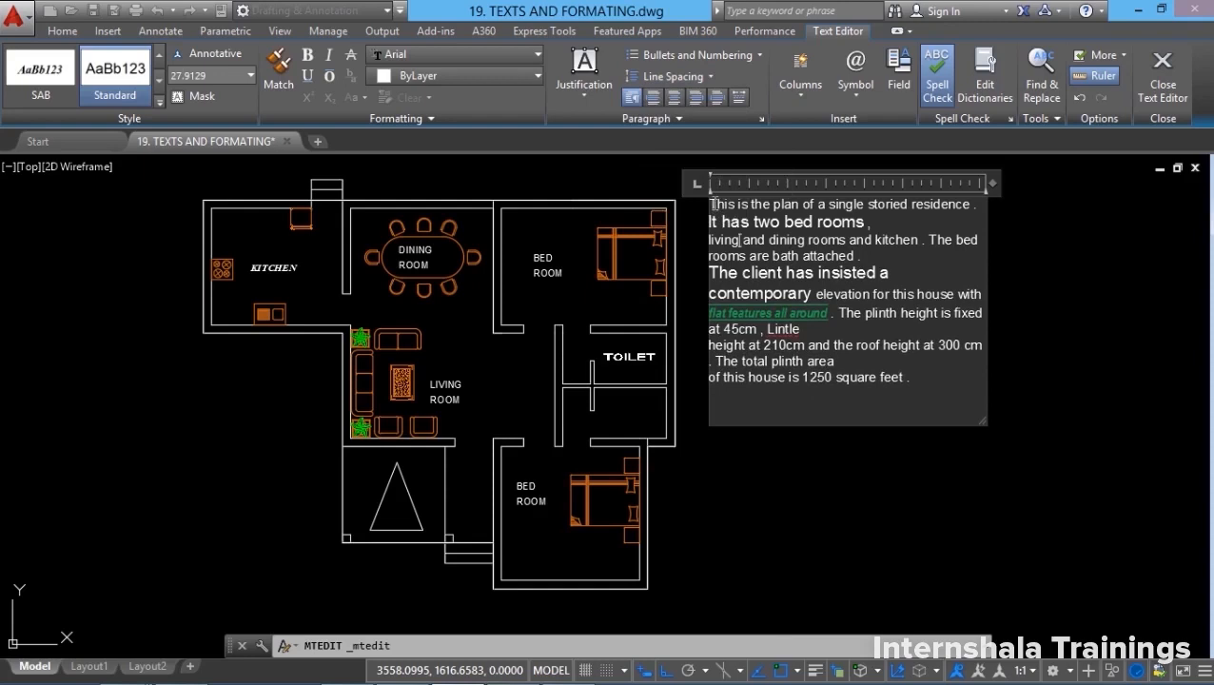
Right-align the opening lines of the multiline text, from "This is the plan" to "The bed".
left_click_drag(728, 205, 987, 241)
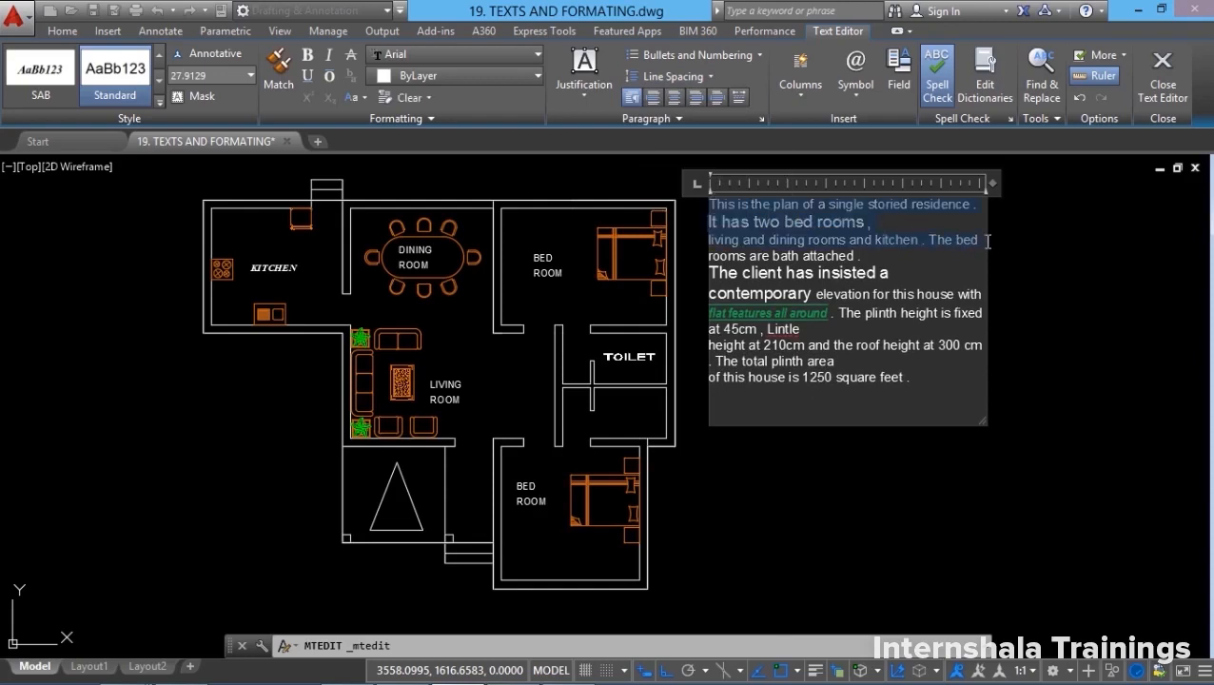
left_click(673, 97)
left_click(697, 98)
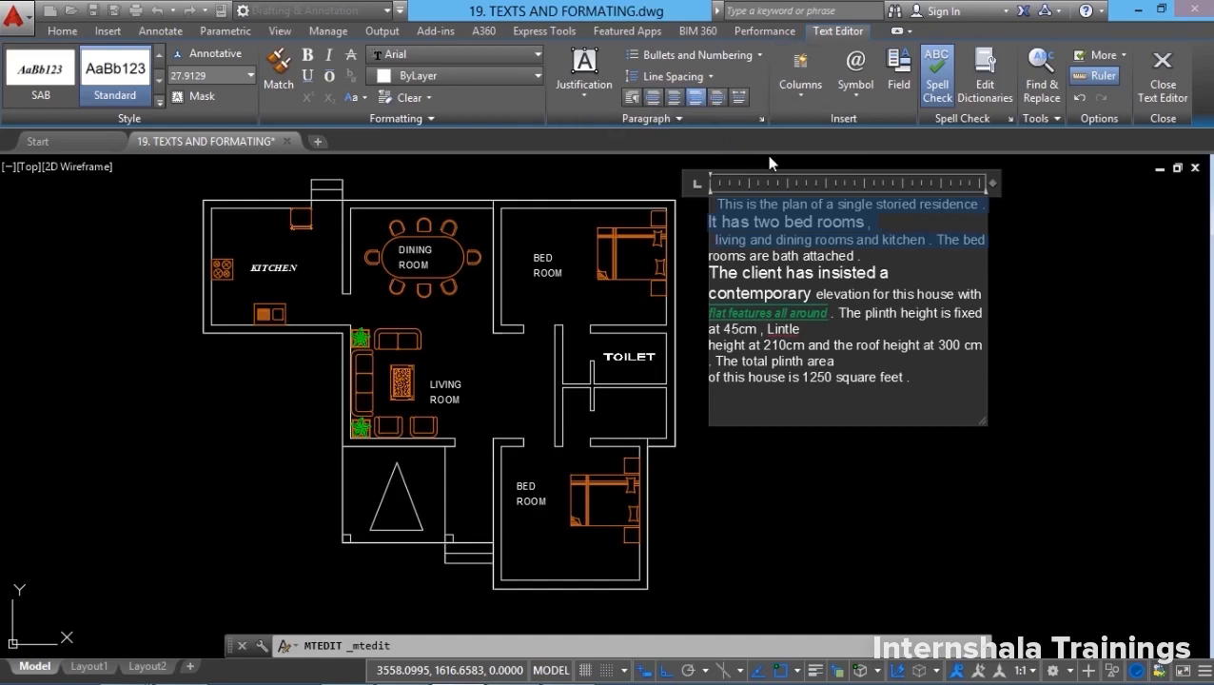
left_click(800, 97)
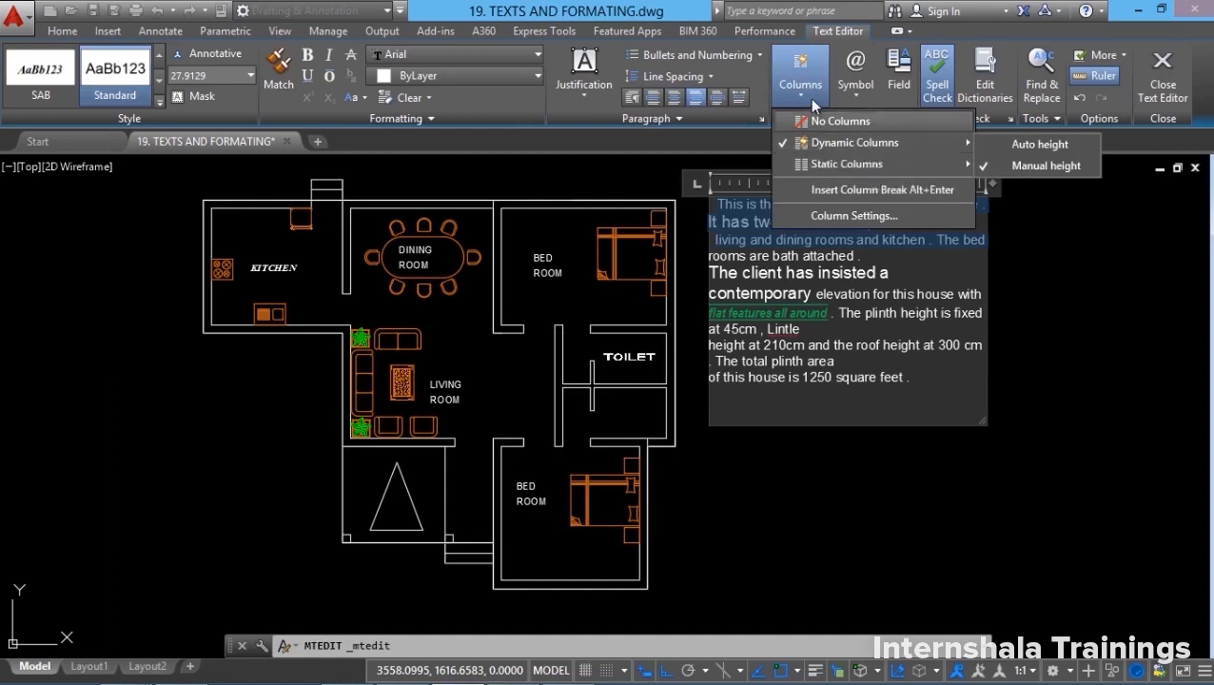
left_click(811, 99)
left_click(854, 97)
left_click(854, 97)
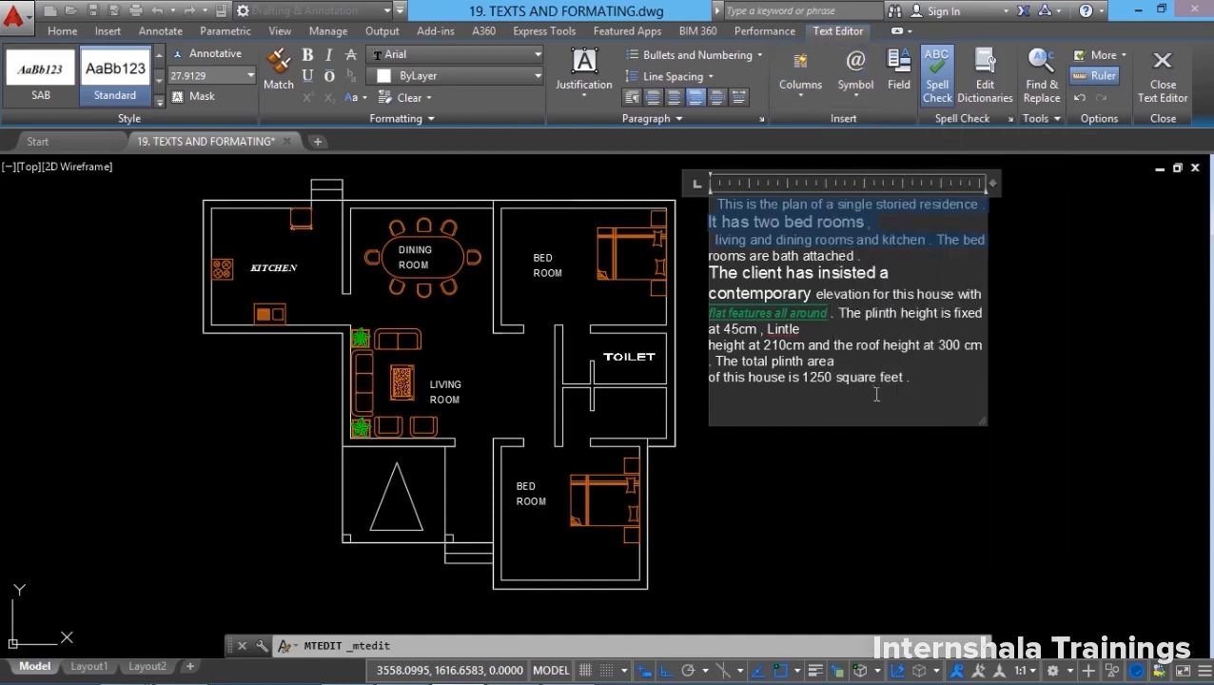
Insert a Diameter symbol at the end of the multiline text, after "1250 square feet .".
left_click(936, 385)
left_click(856, 96)
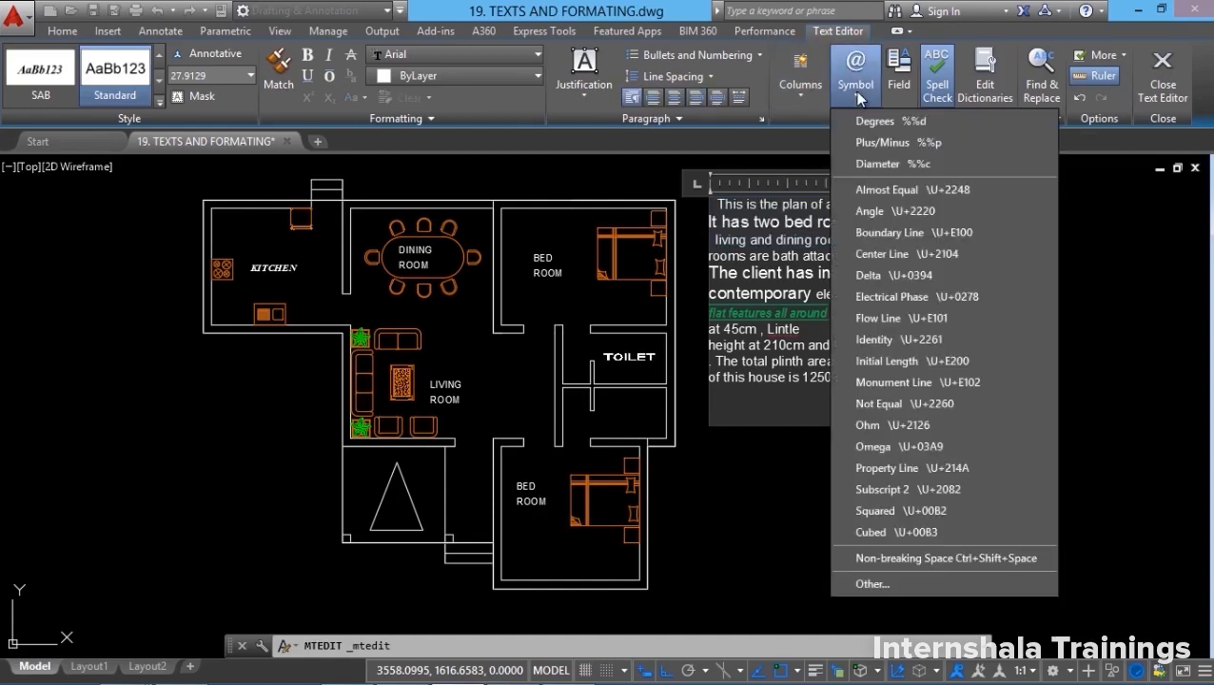
left_click(852, 102)
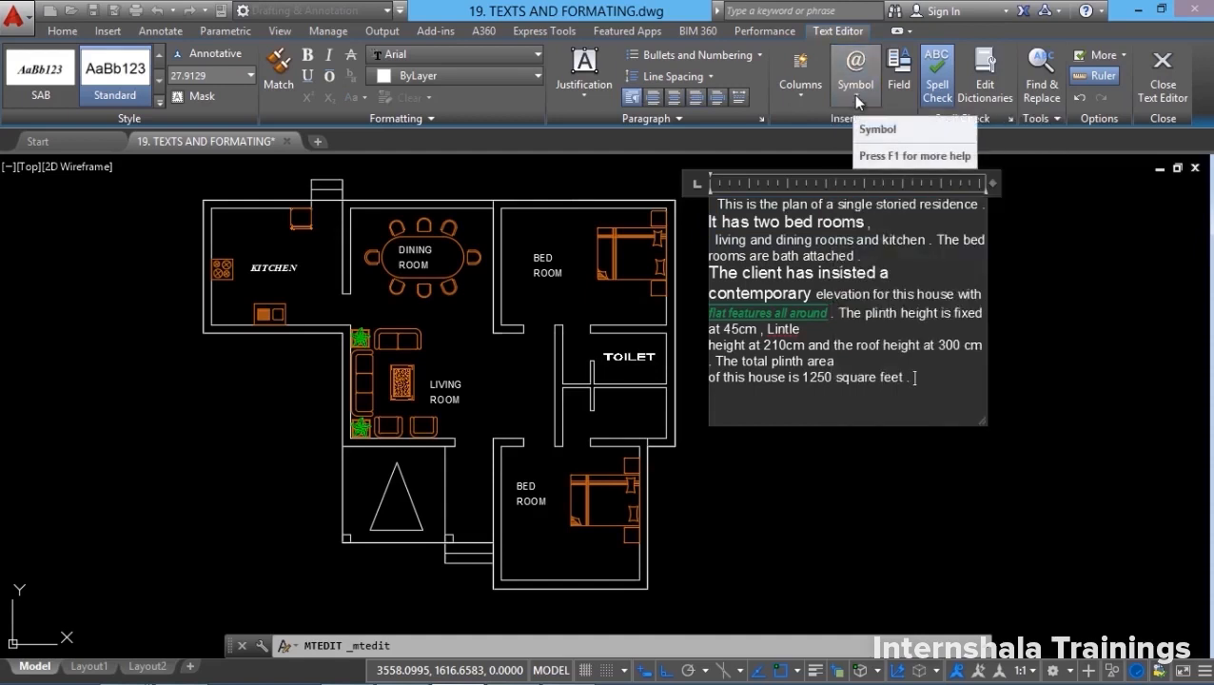
left_click(857, 96)
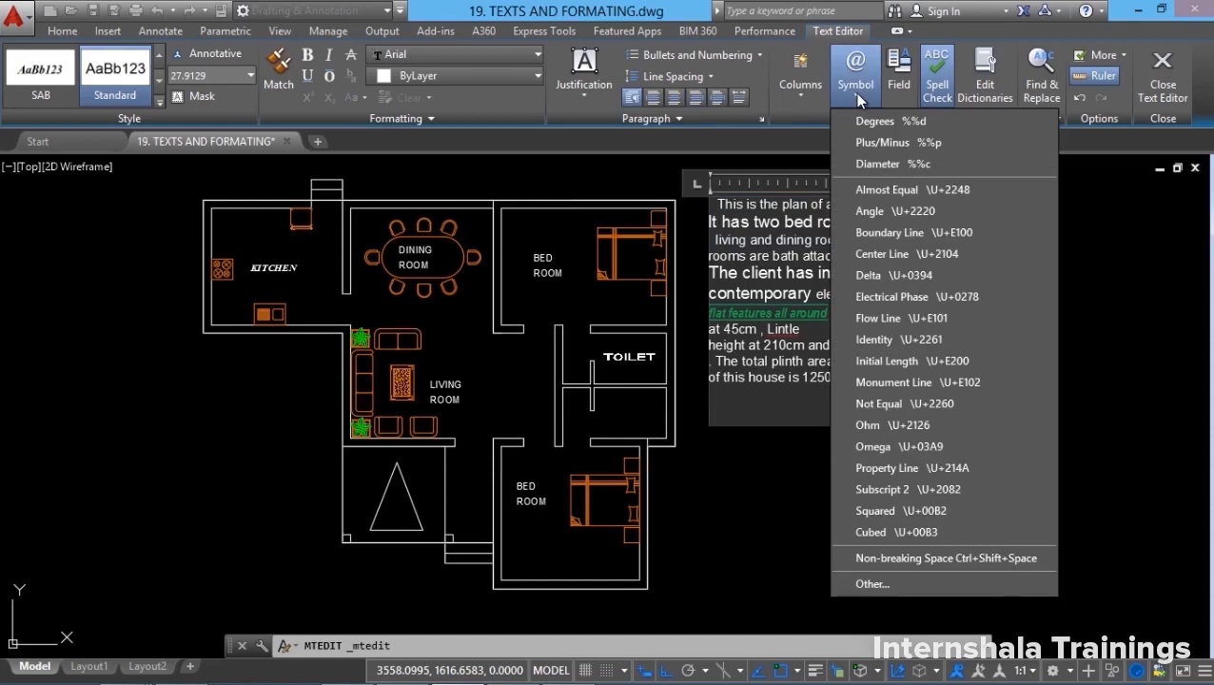
left_click(900, 165)
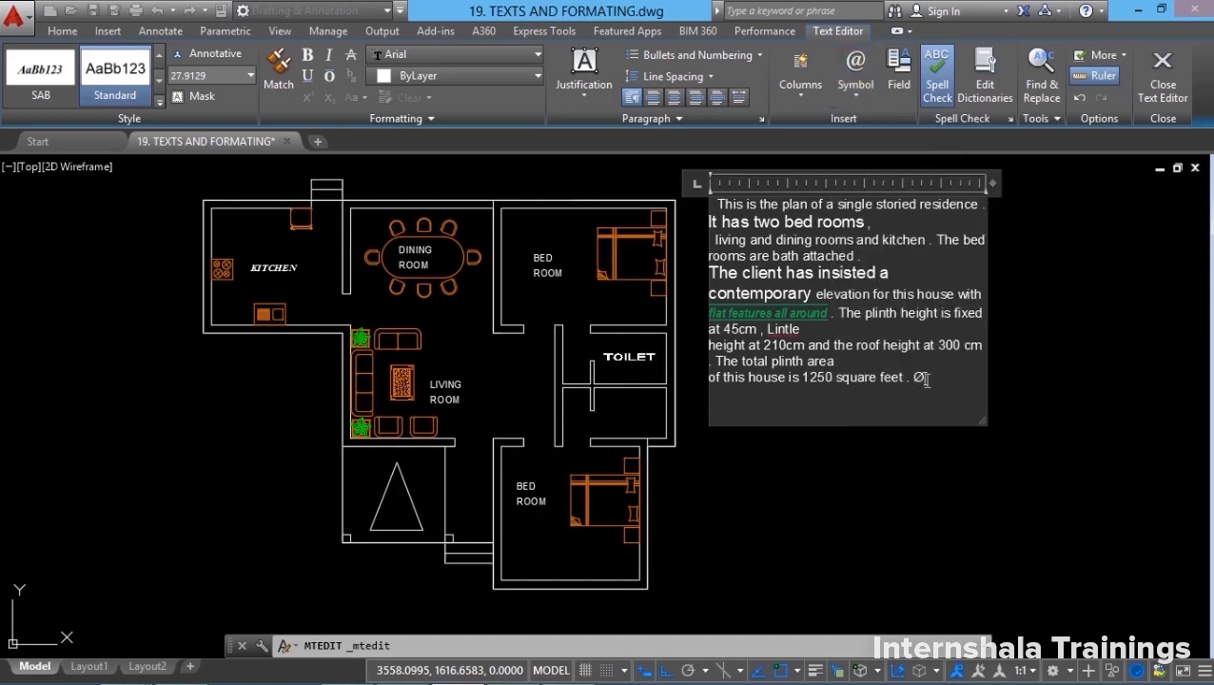
Set the spell check's main dictionary to British English (ise) and finish editing the multiline text.
left_click(937, 93)
left_click(937, 93)
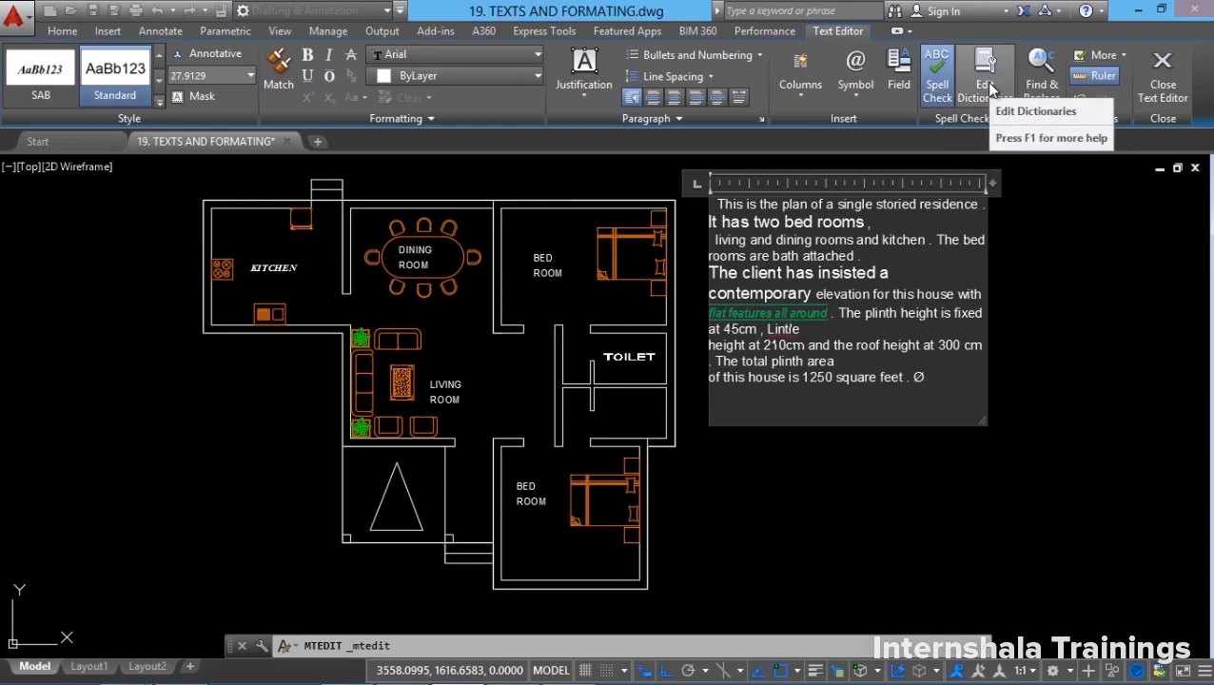
left_click(983, 93)
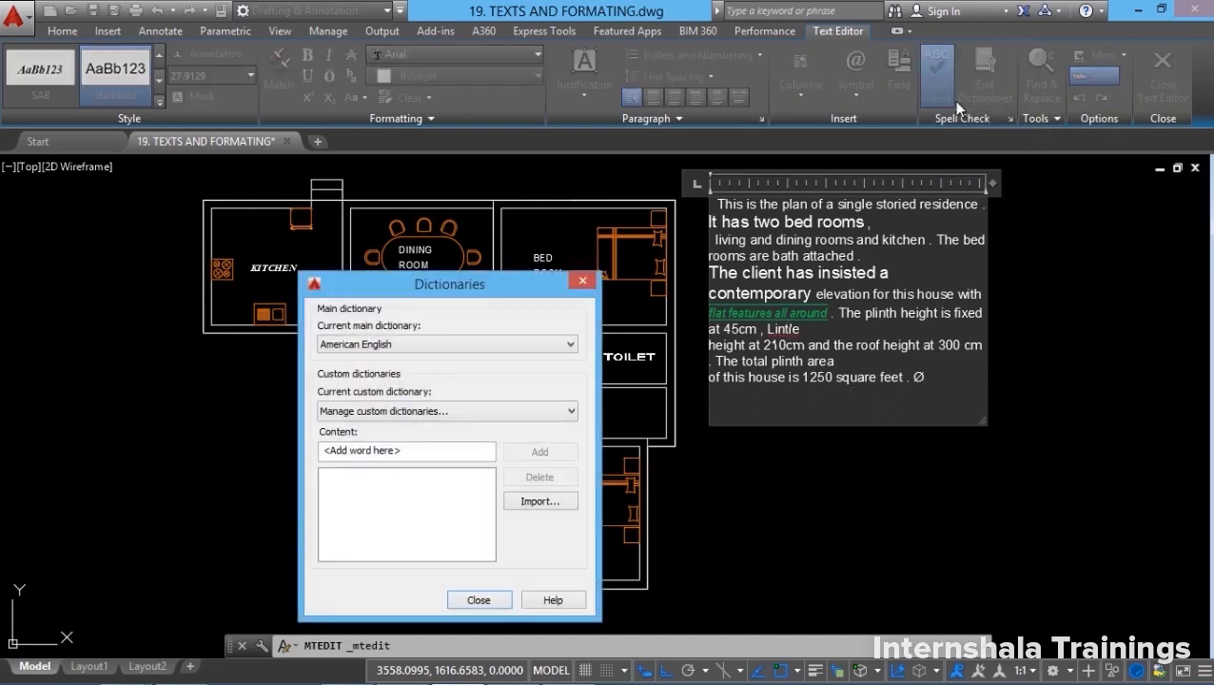
left_click(427, 344)
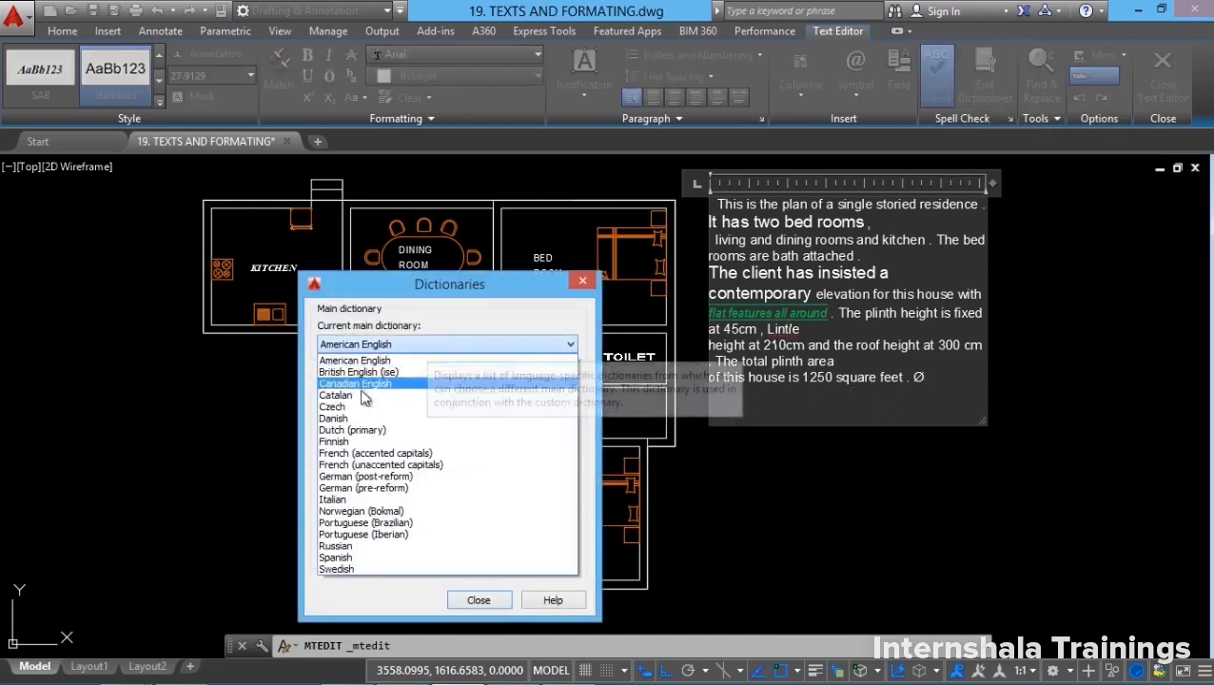
left_click(447, 371)
left_click(496, 599)
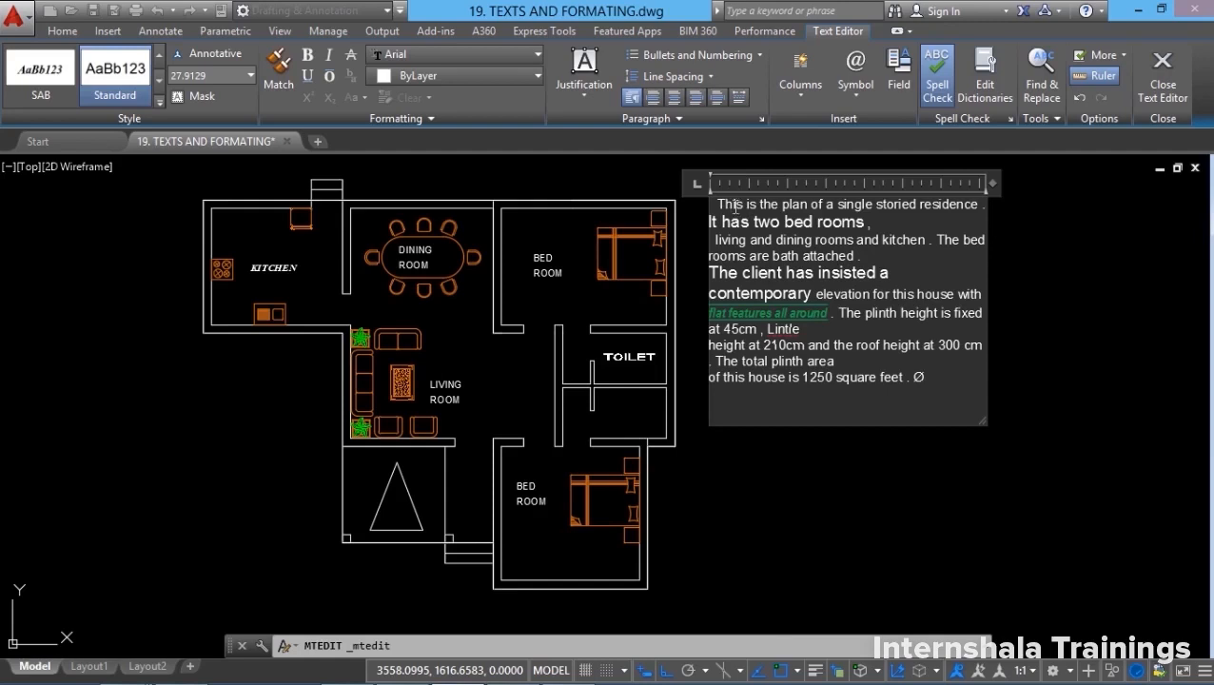
left_click(1164, 100)
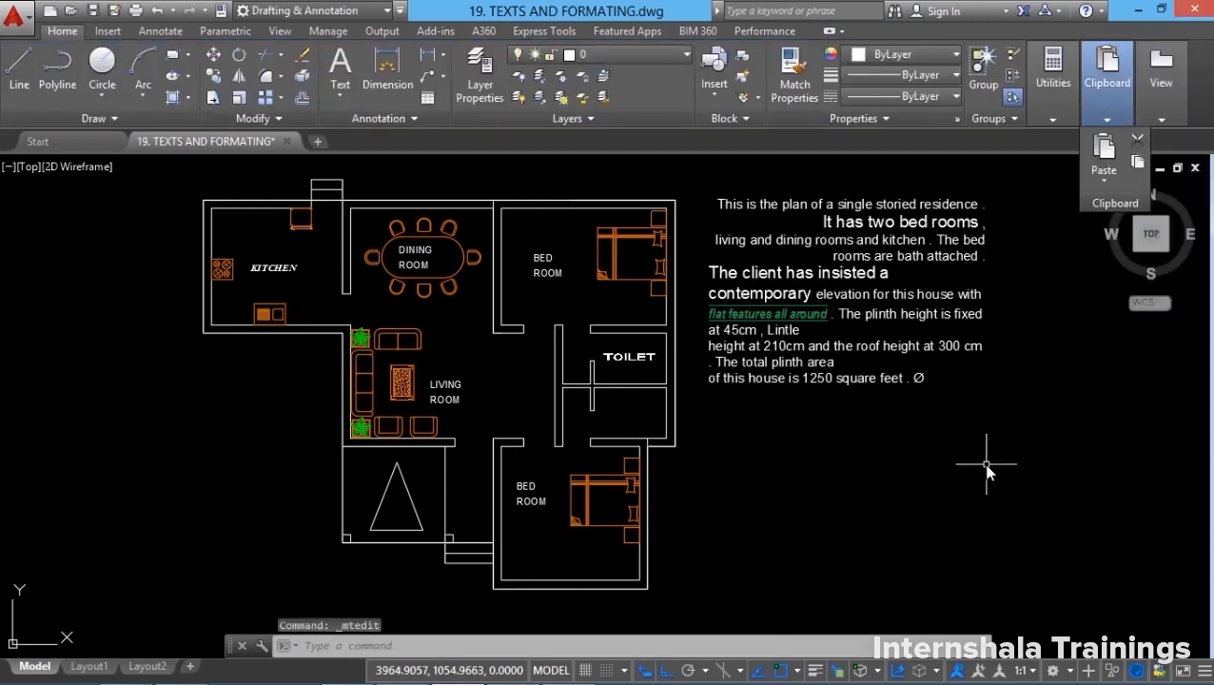
Reopen the multiline text and apply a background mask that uses the drawing background color with a border offset factor of 1.5000.
double_click(849, 319)
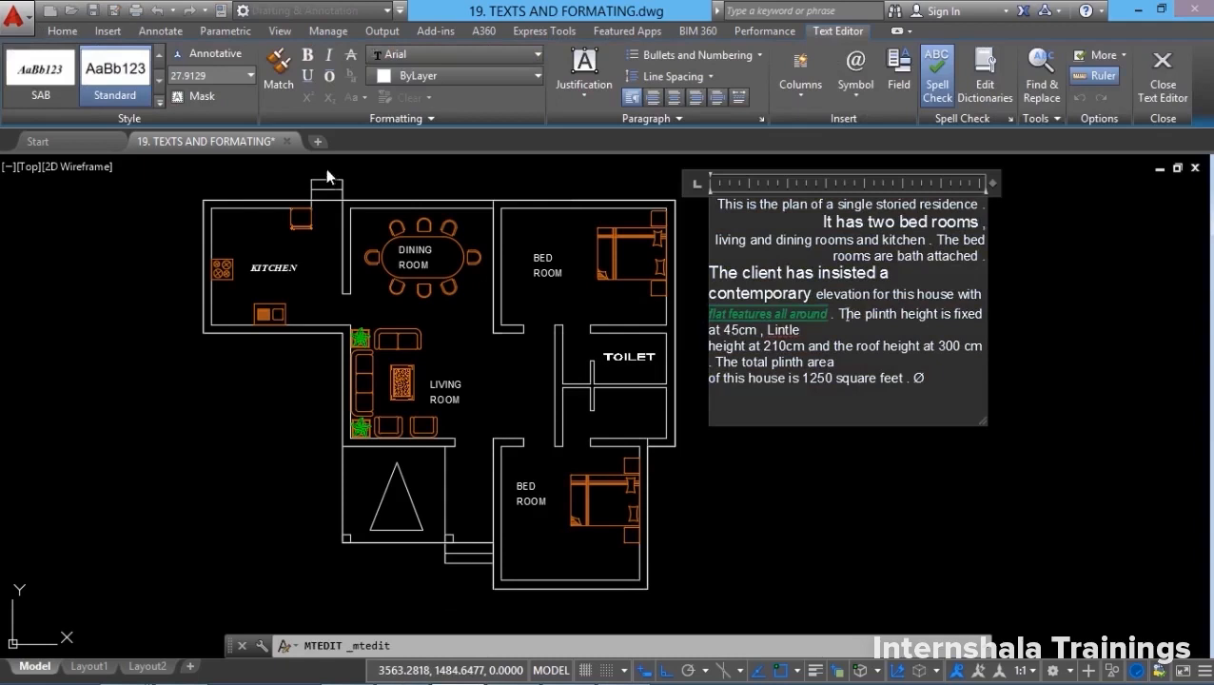
left_click(202, 99)
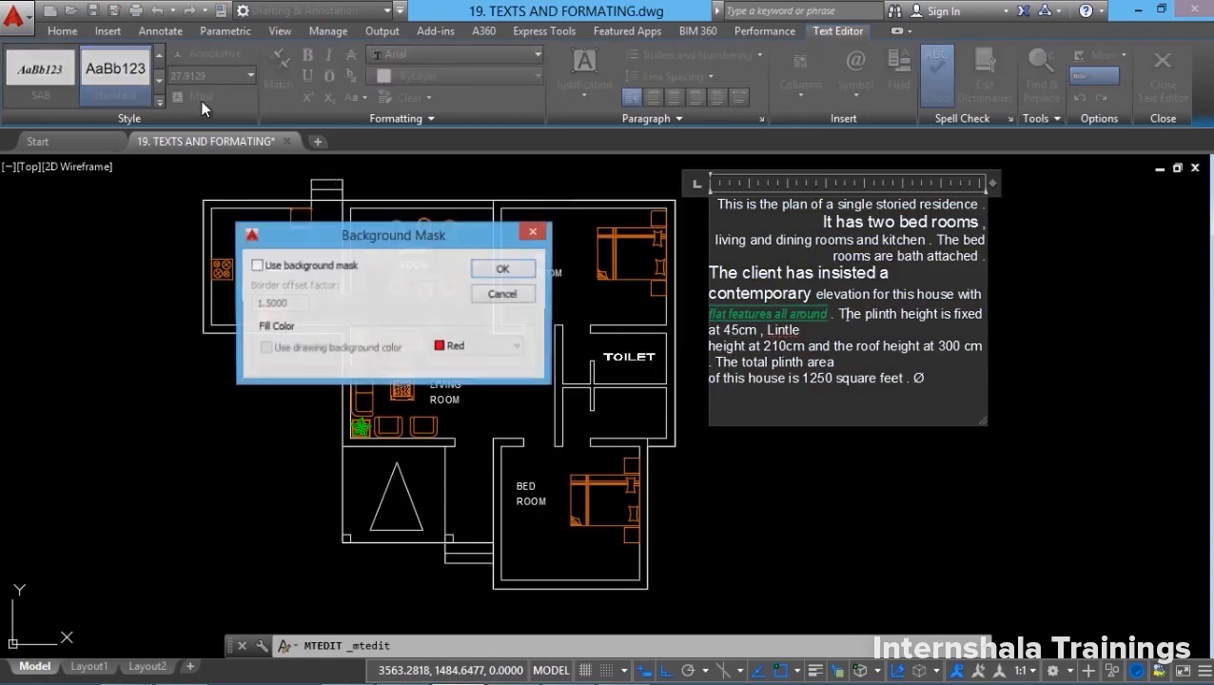
left_click(257, 267)
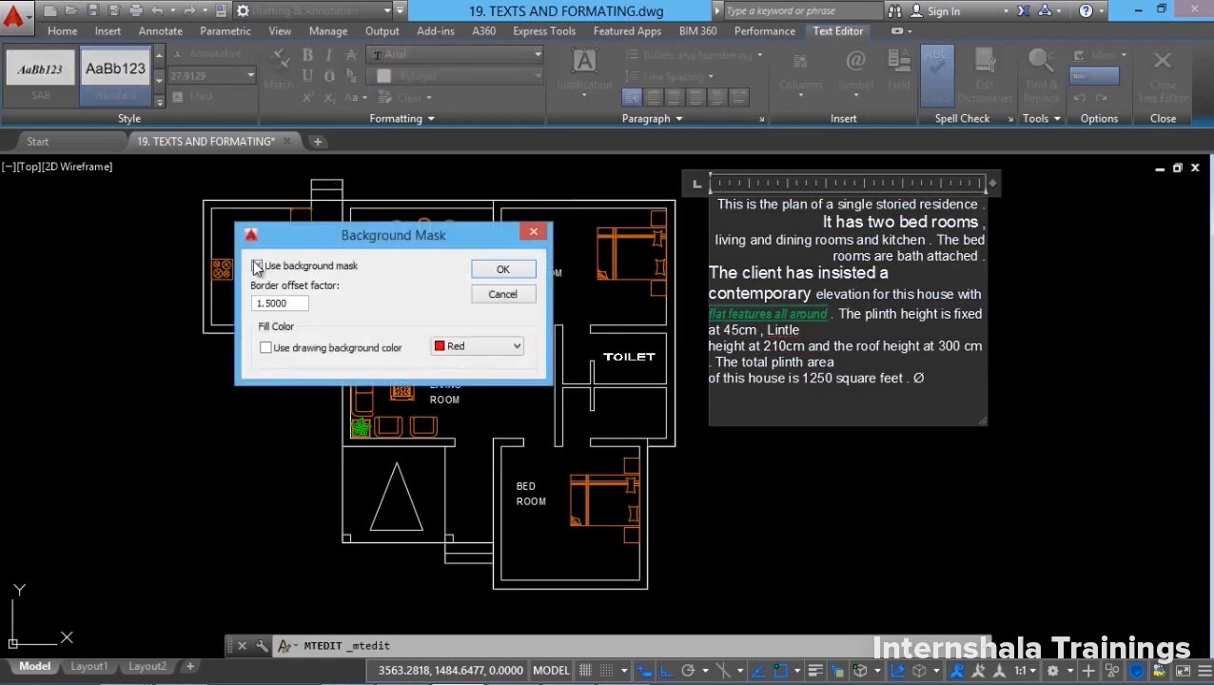
left_click(266, 348)
left_click(503, 269)
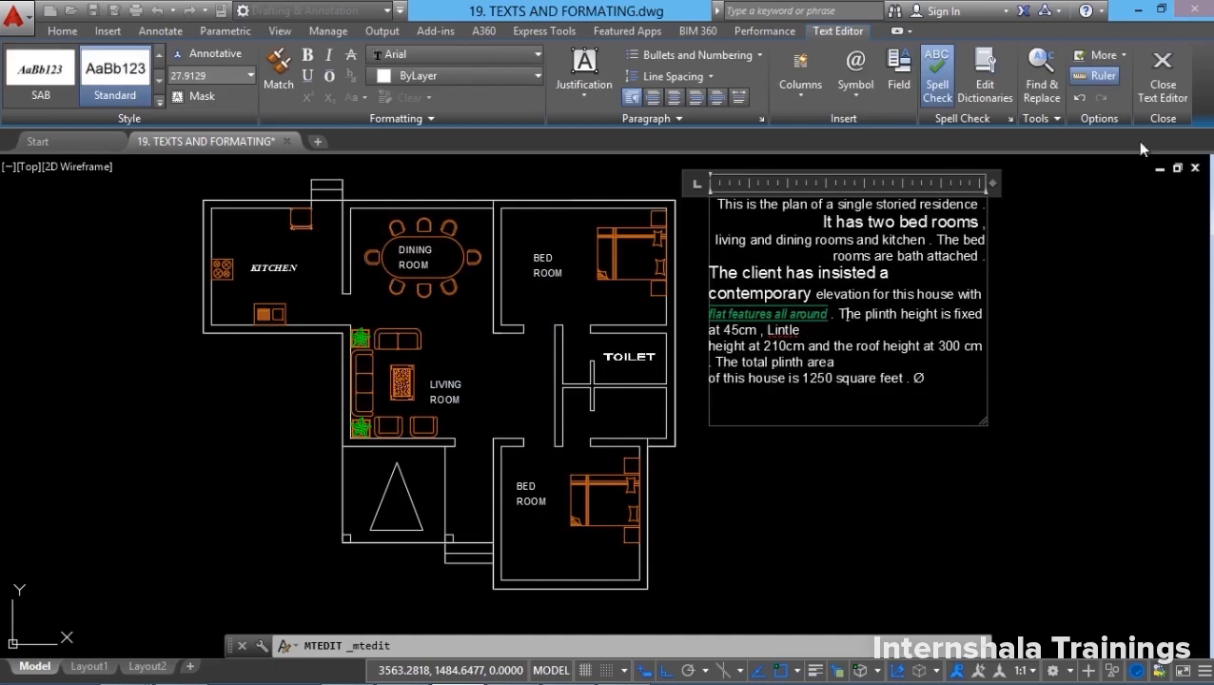
left_click(1157, 97)
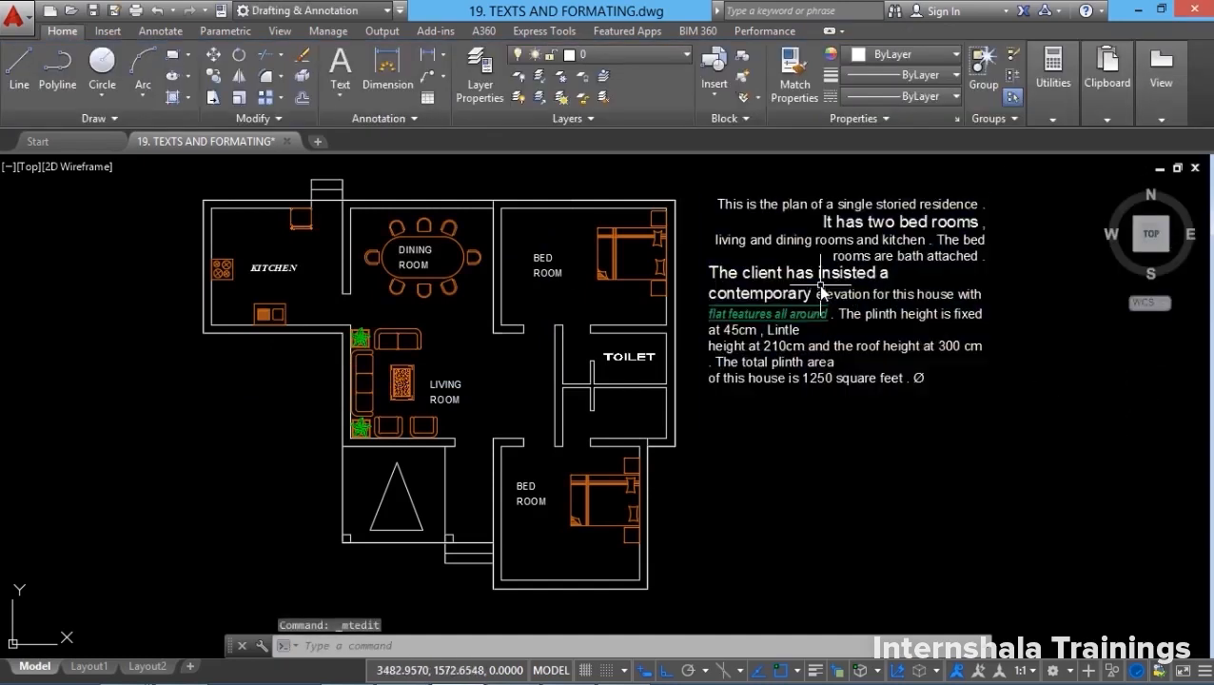
key("Escape")
Turn on the drawing grid and move the multiline text about 490 units horizontally onto the plan, over the upper bedroom and toilet.
left_click(585, 670)
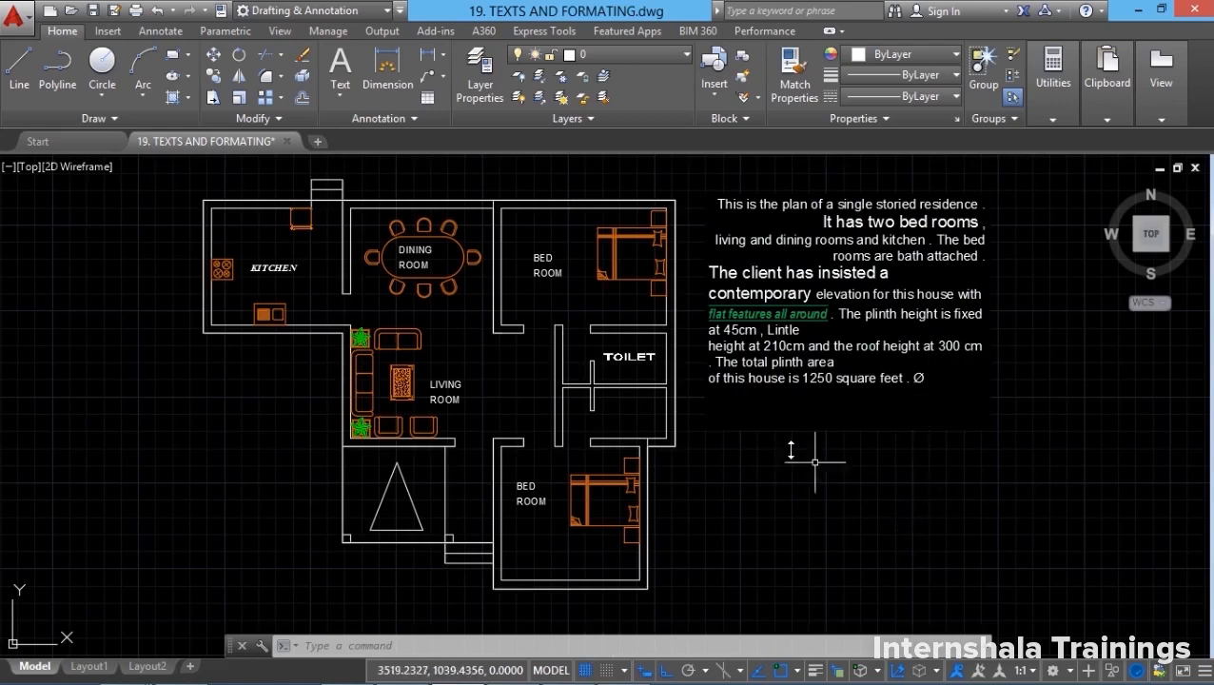
left_click(213, 54)
left_click(827, 498)
left_click(762, 366)
key("Return")
left_click(935, 383)
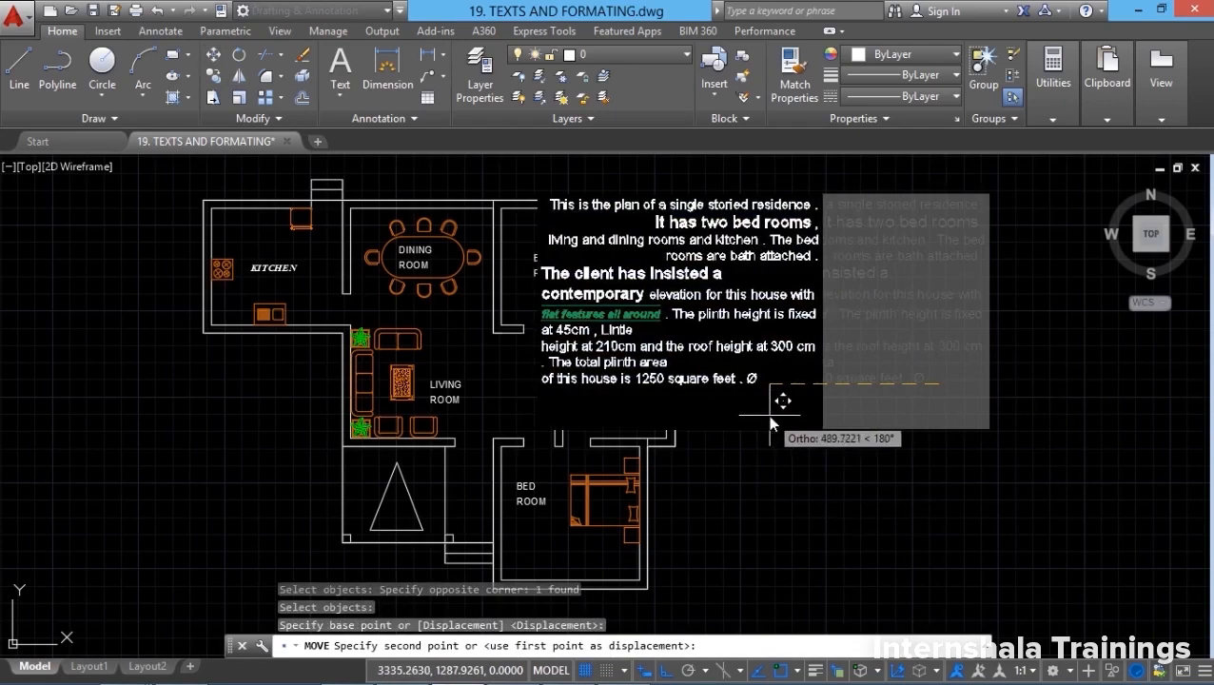
left_click(769, 416)
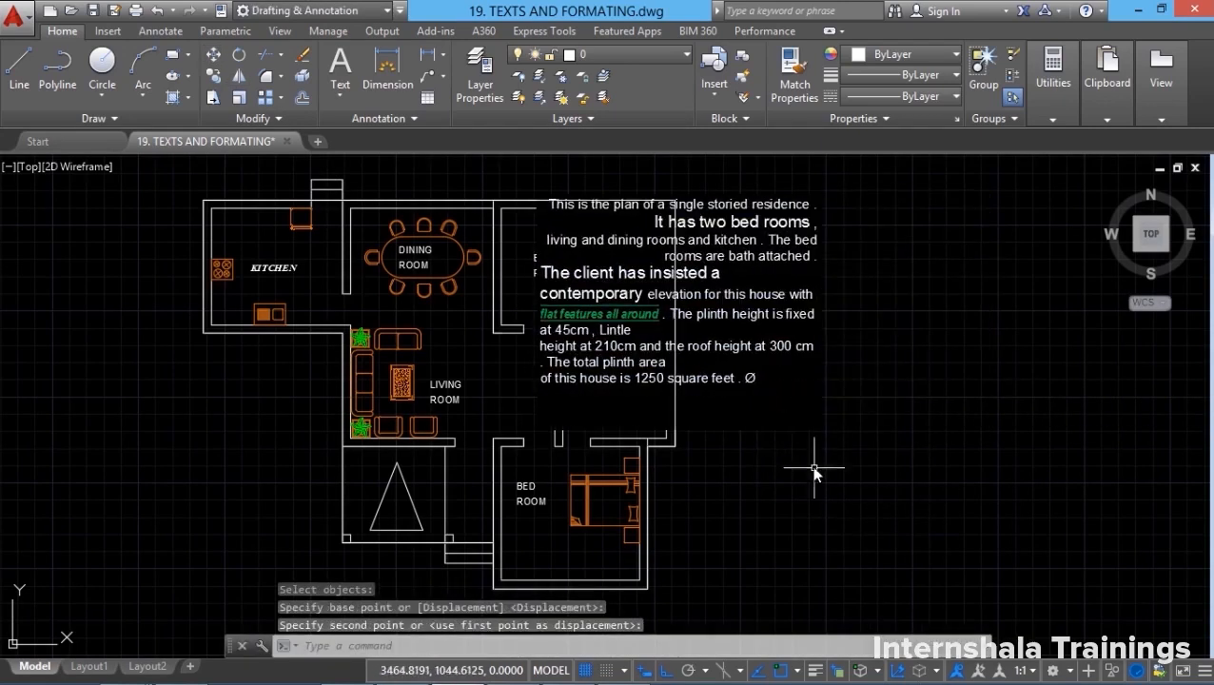
Change the draw order so the multiline text lies under the floor plan objects, using the plan from the dining room across the bedrooms as reference.
left_click(326, 644)
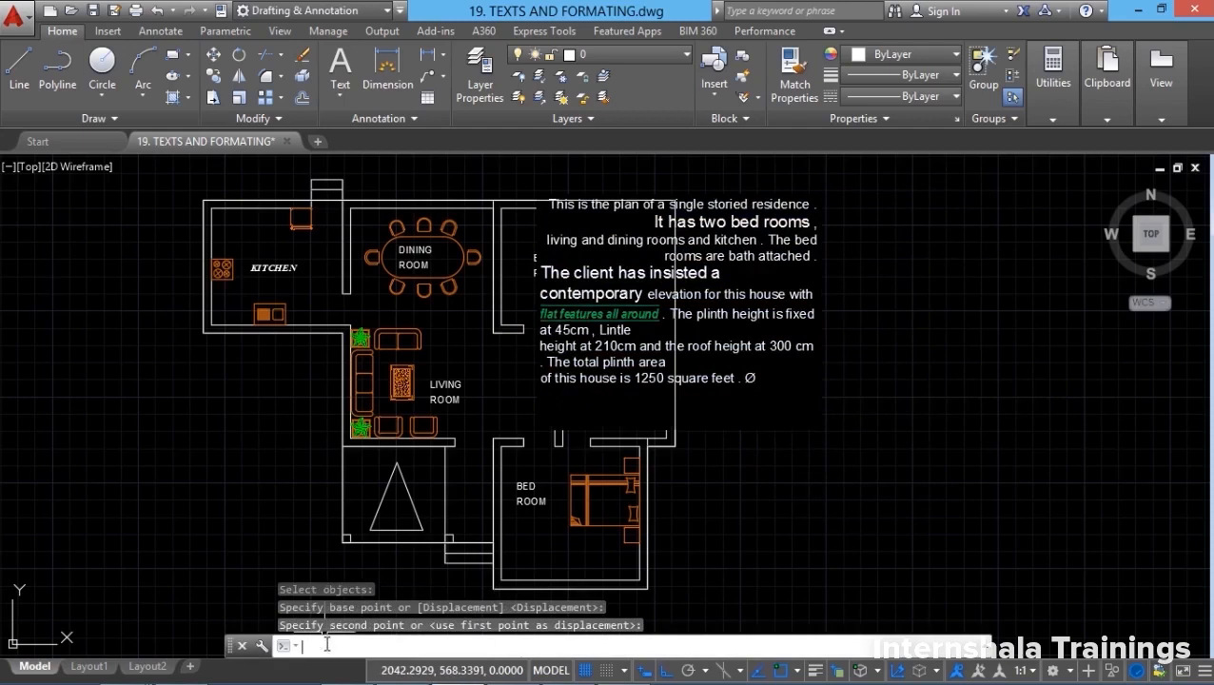
type("DR")
key("Return")
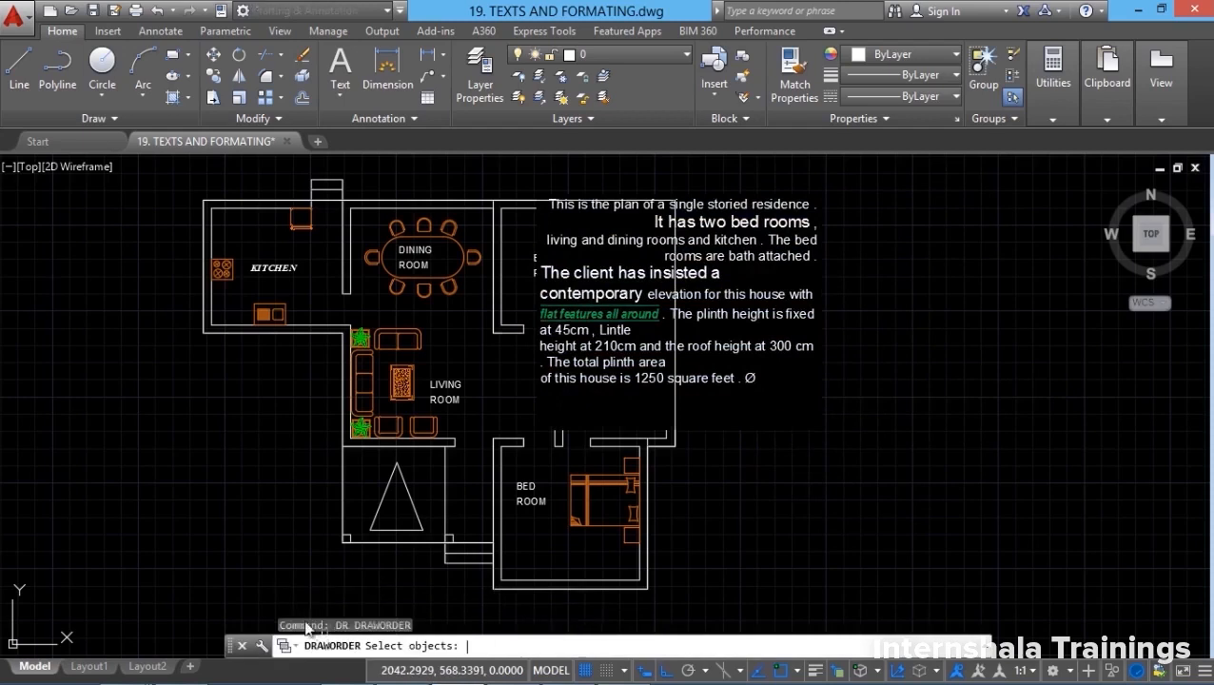
left_click(739, 314)
key("Return")
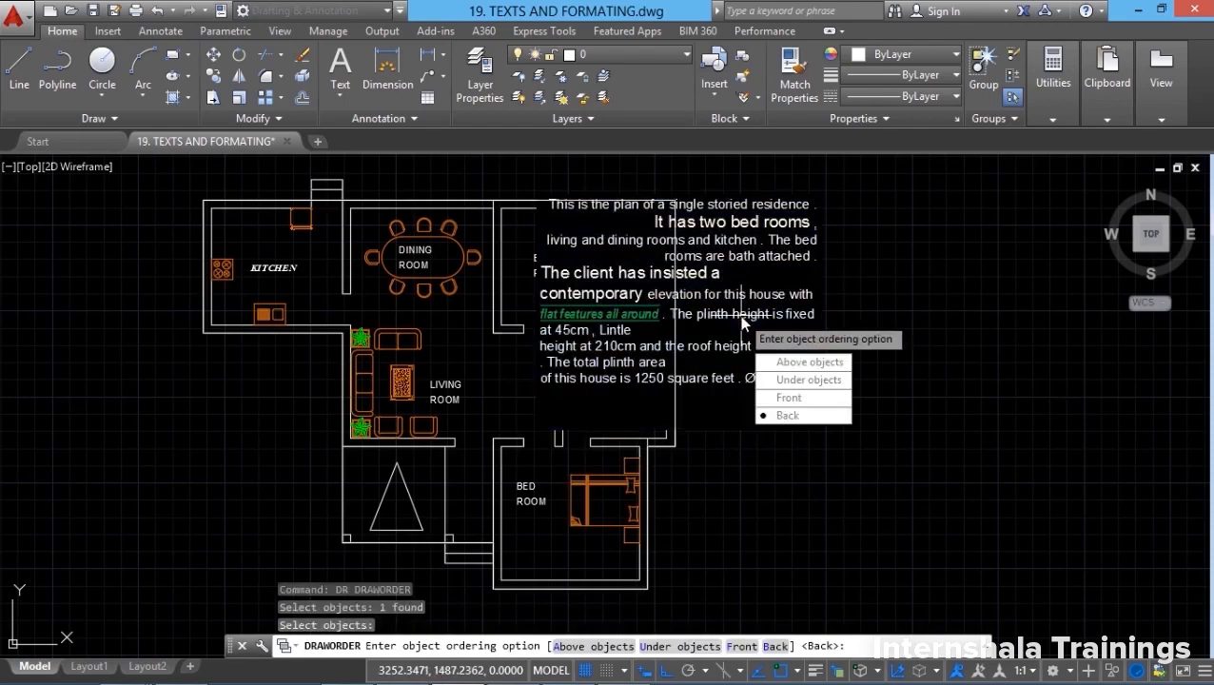
left_click(802, 380)
left_click(294, 160)
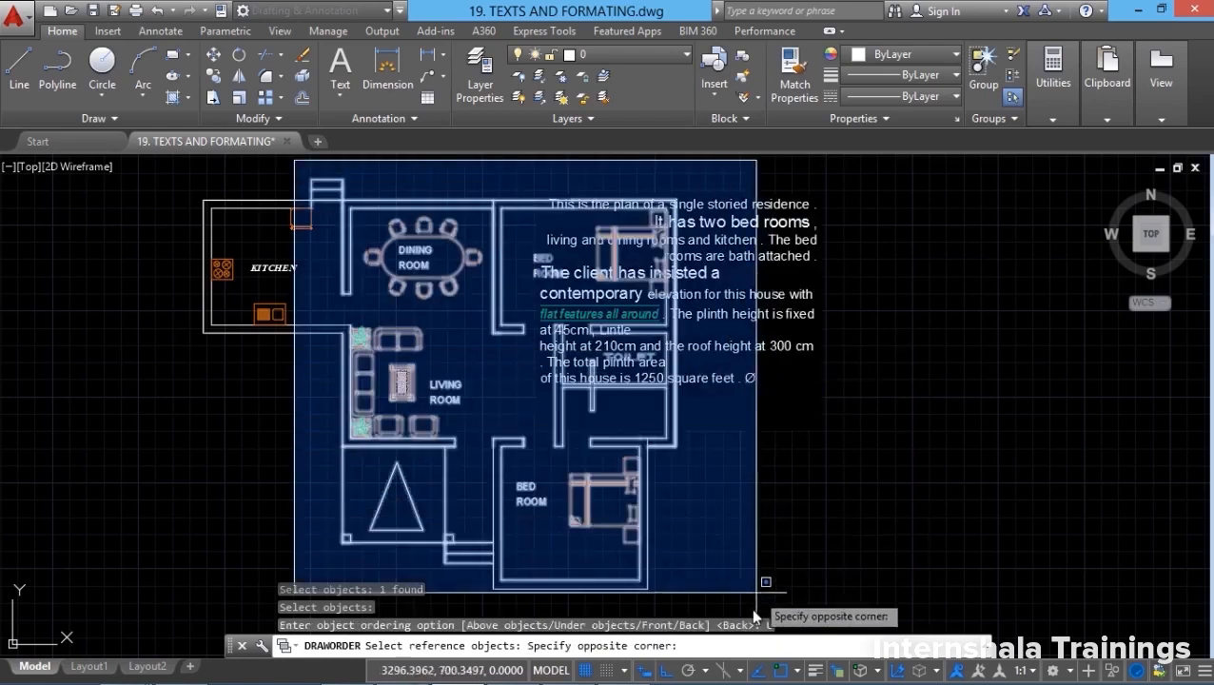
left_click(752, 610)
key("Return")
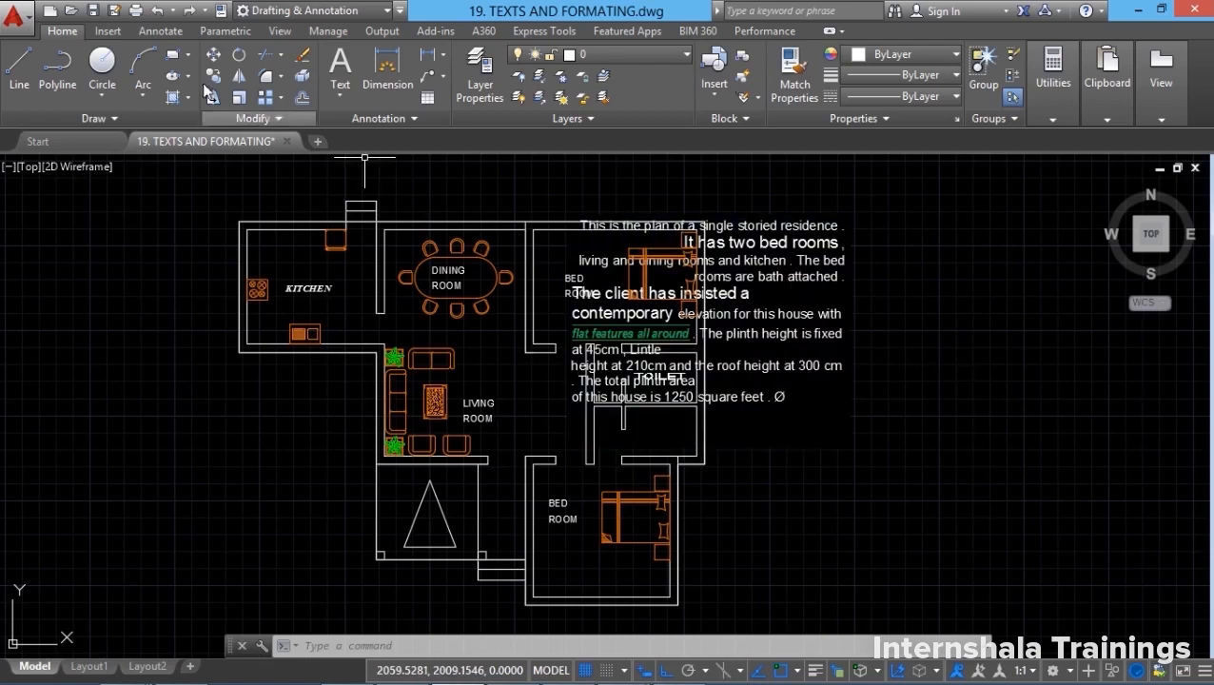
Undo the draw order change and the move that placed the multiline text over the plan.
left_click(158, 12)
left_click(158, 11)
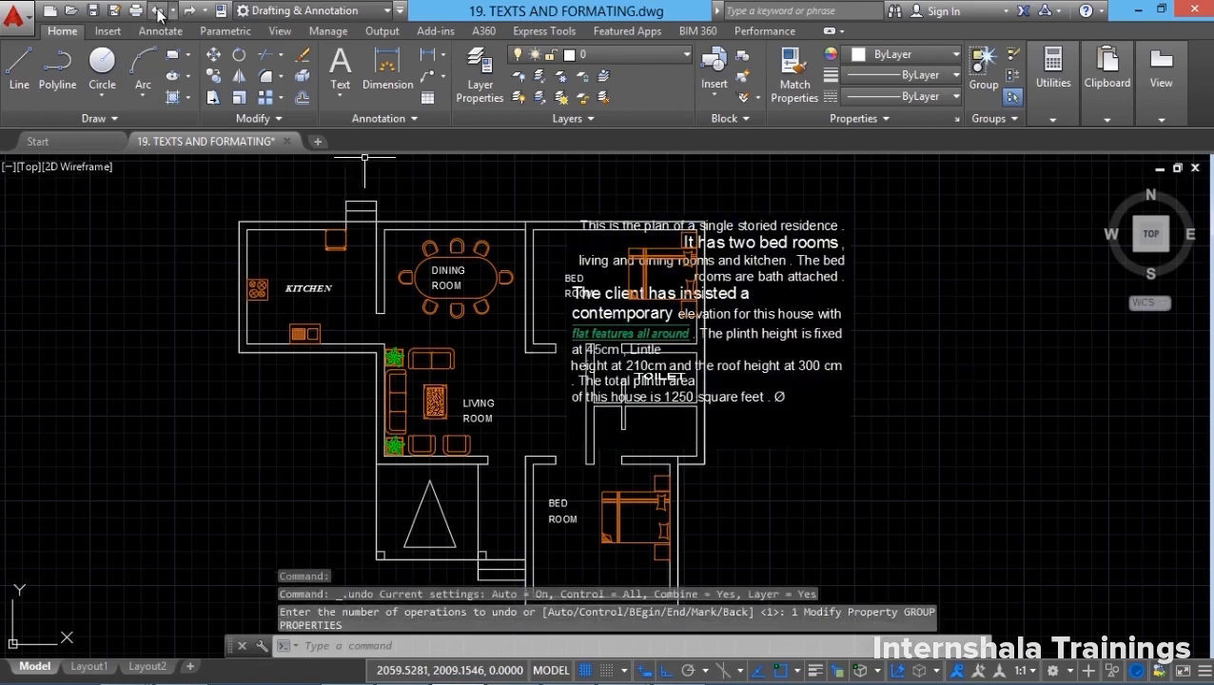
left_click(158, 11)
left_click(158, 12)
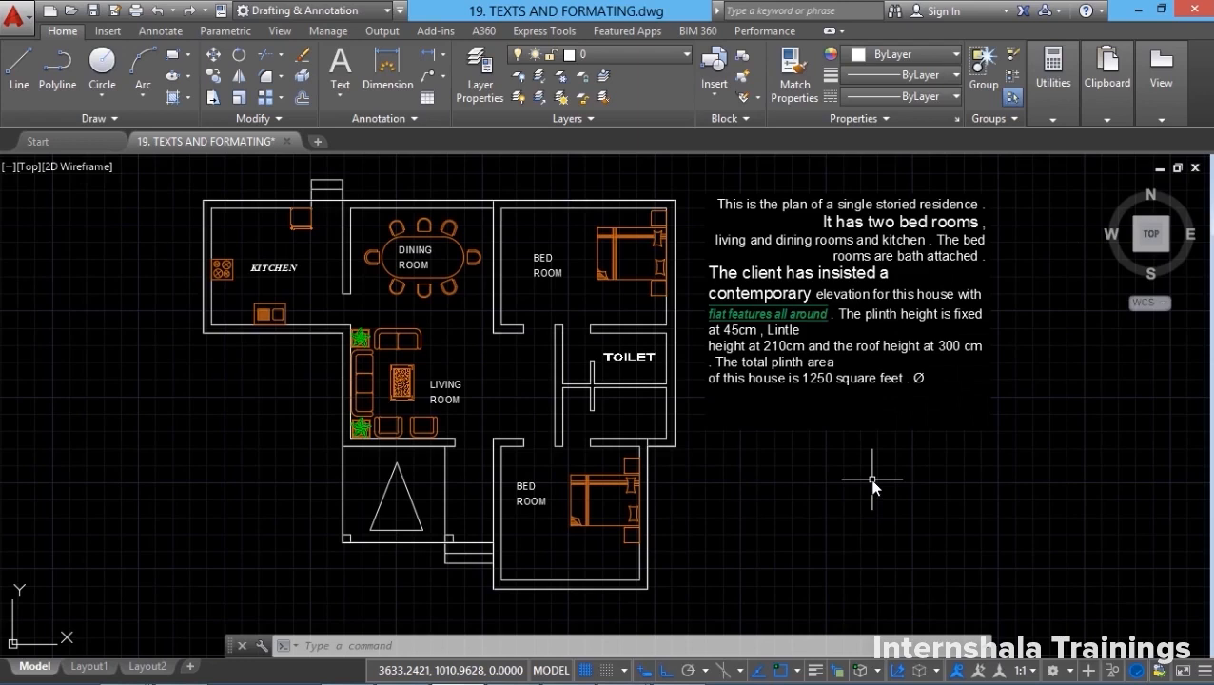
Set the multiline text's style to SAB in its properties and check its justification setting.
left_click(879, 322)
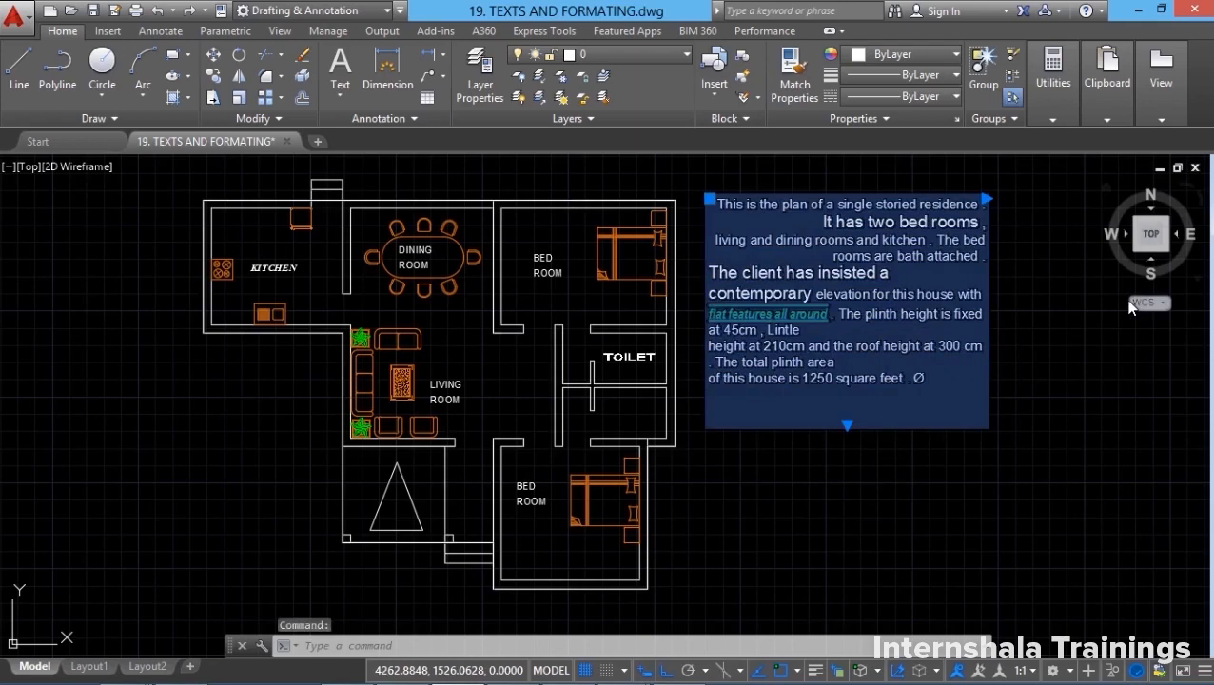
key("ctrl+1")
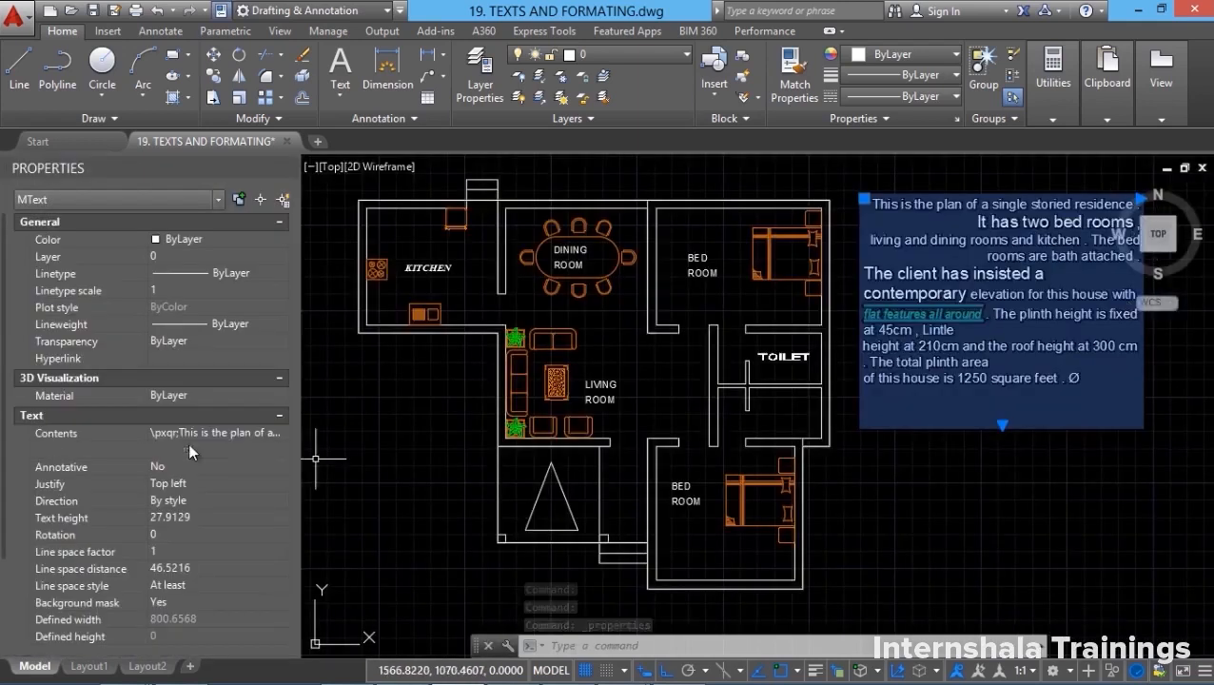
left_click(191, 444)
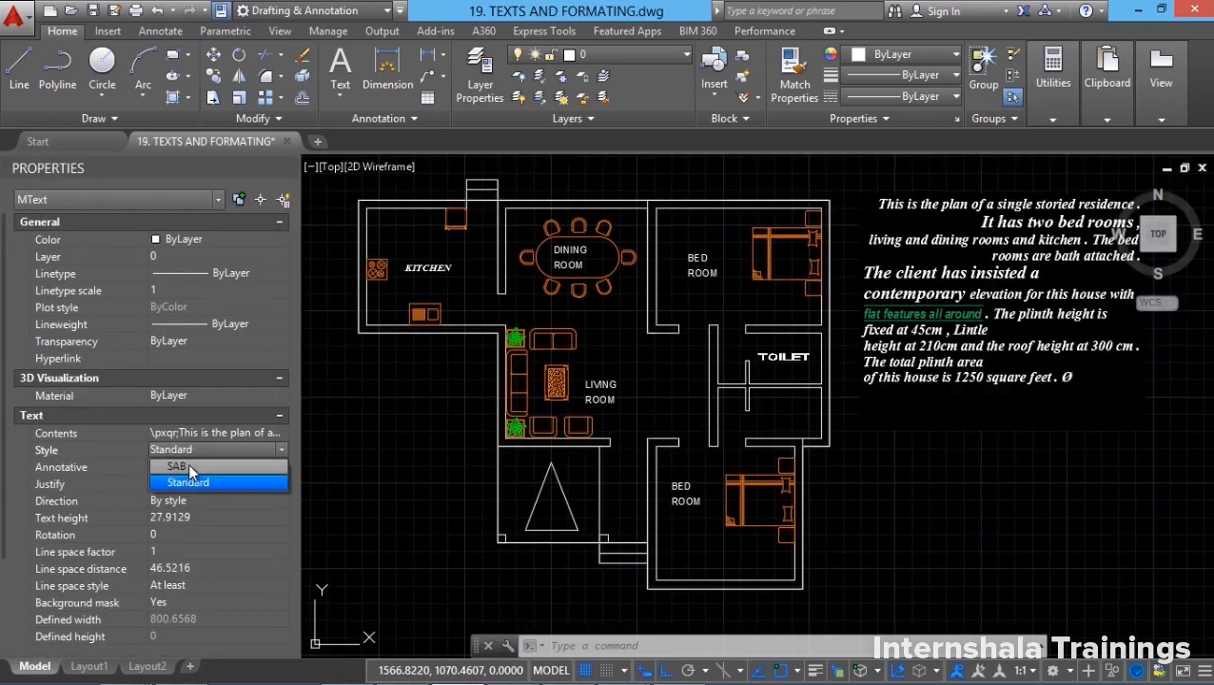
left_click(187, 463)
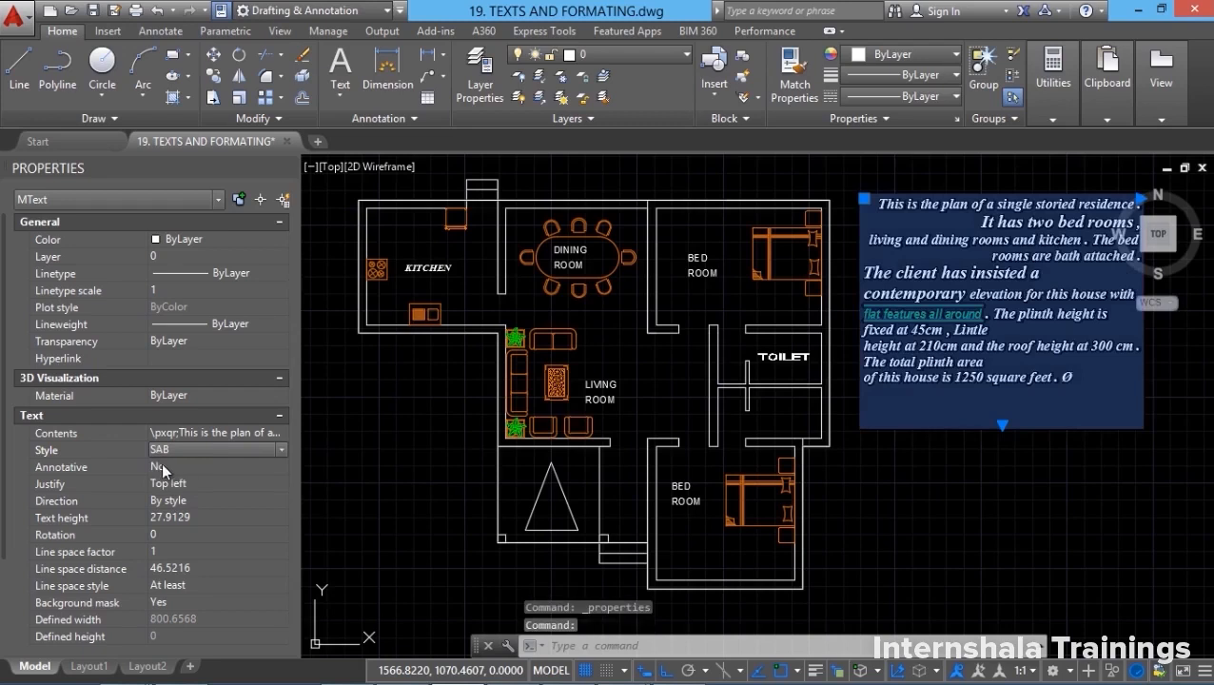
left_click(195, 482)
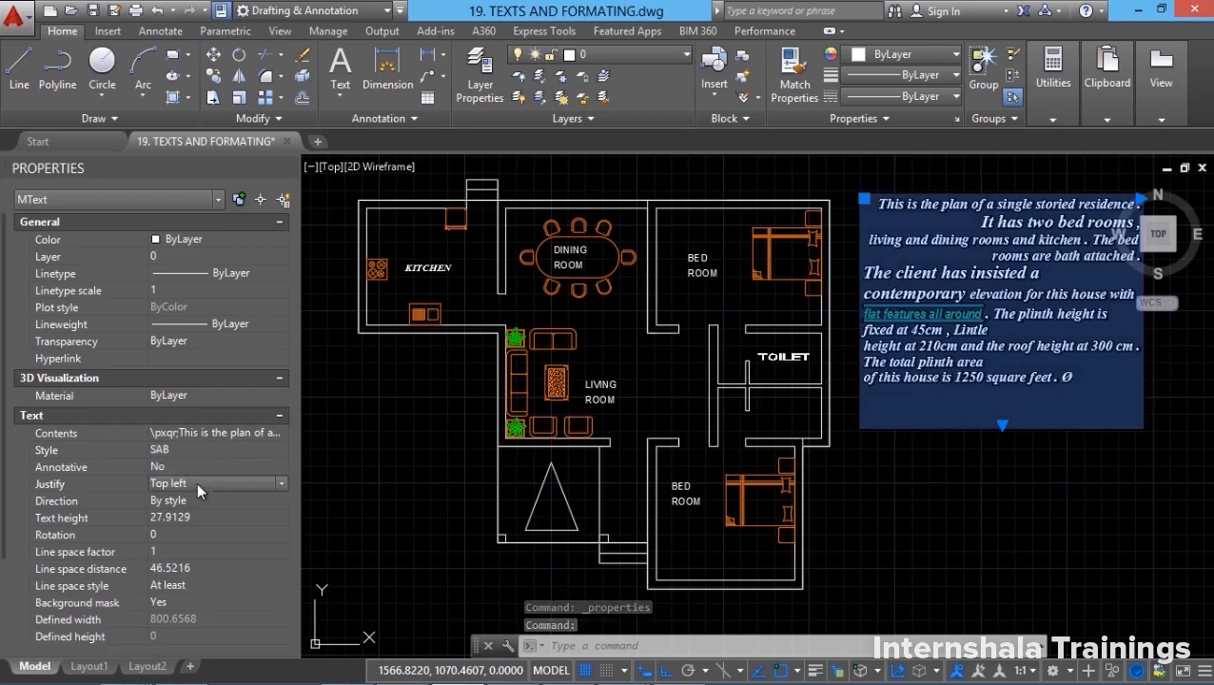
left_click(196, 481)
left_click(190, 478)
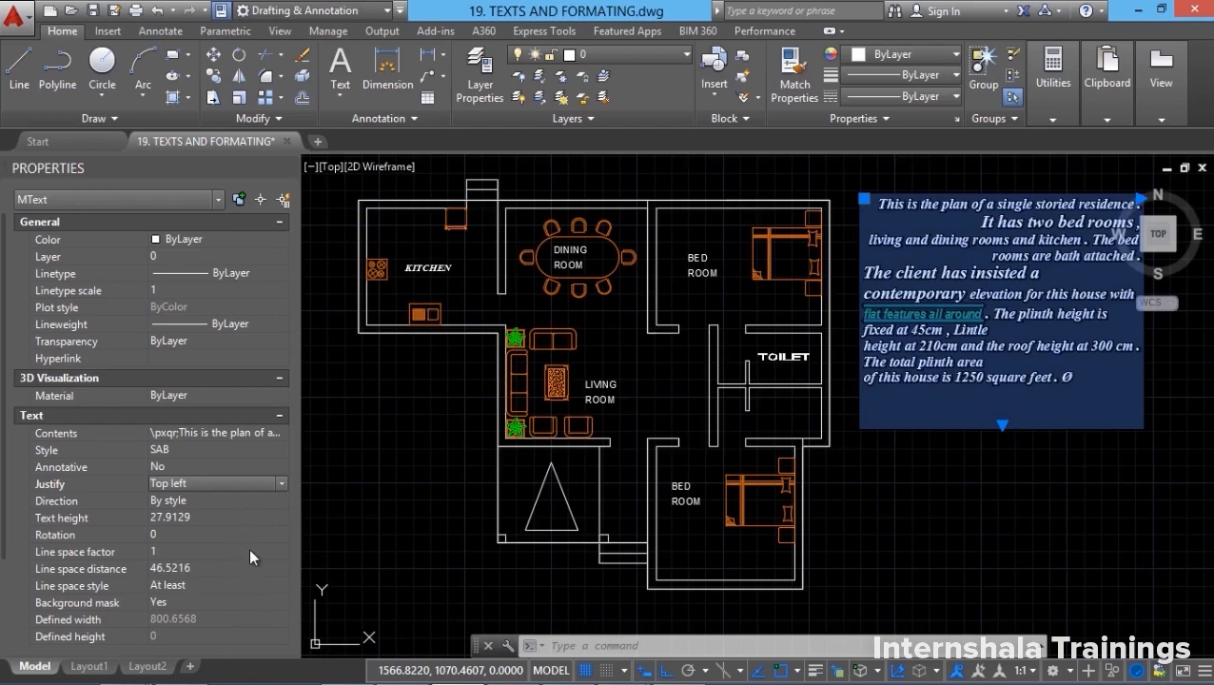
key("Escape")
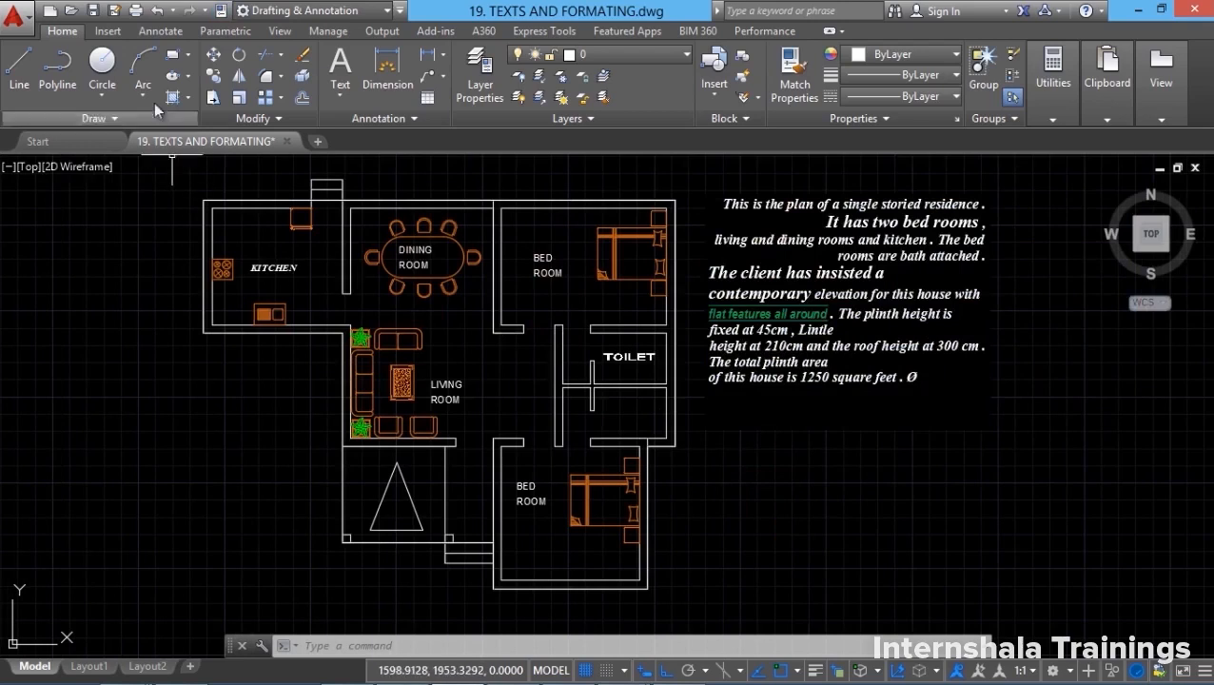
Review the annotation text types, choose SAB as the current text style, and open the Text Style settings.
left_click(159, 31)
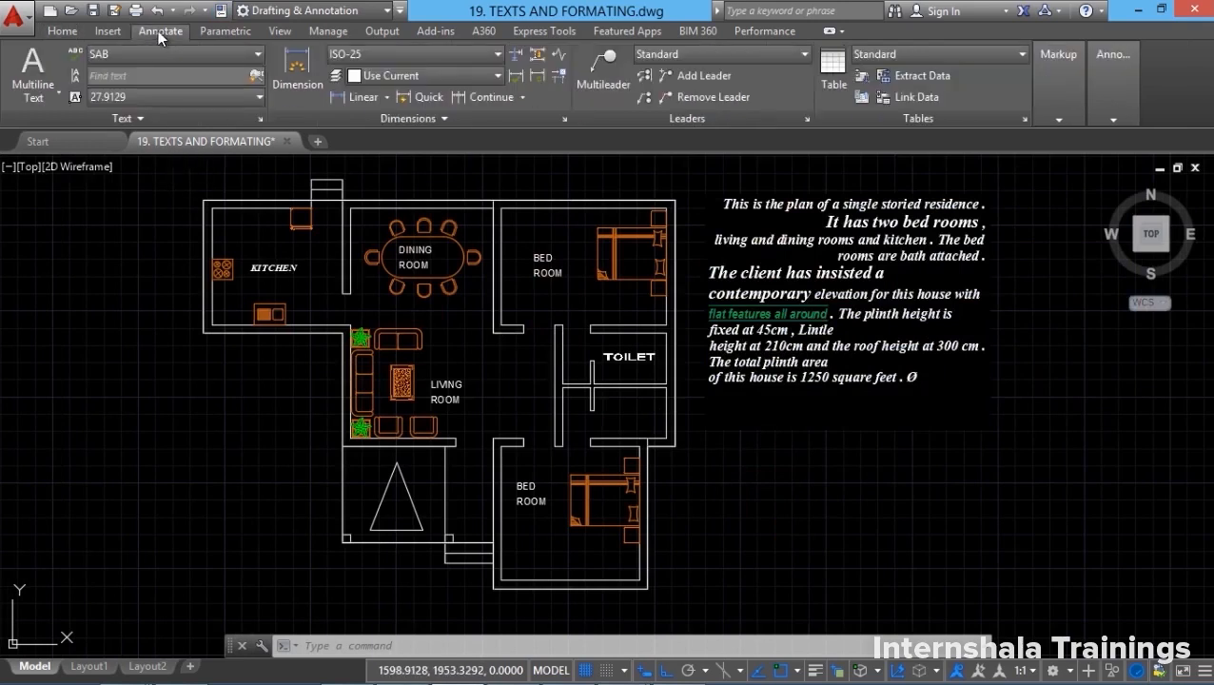
left_click(57, 96)
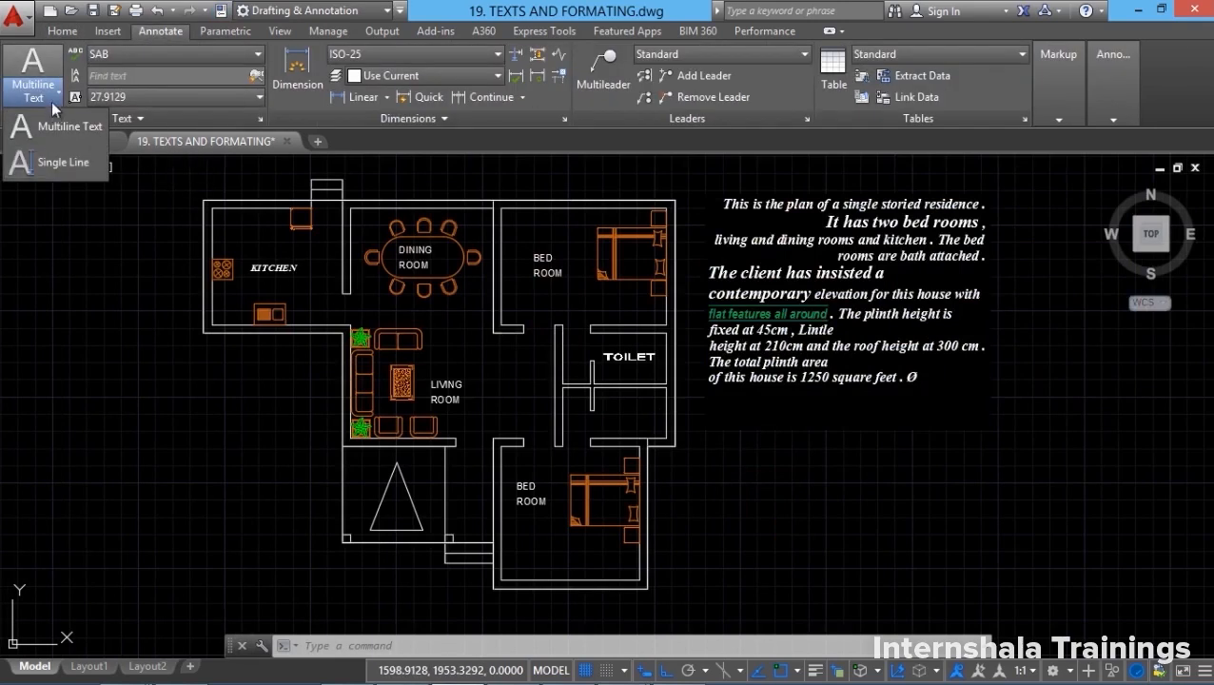
left_click(106, 223)
left_click(135, 54)
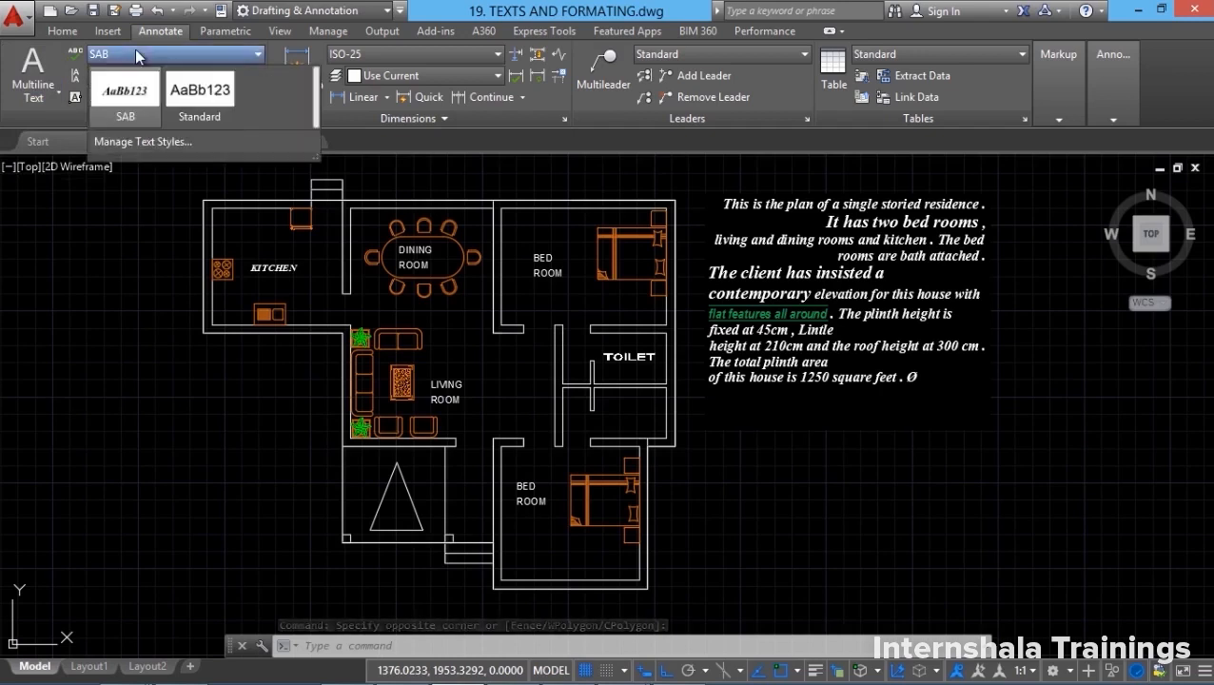
left_click(138, 94)
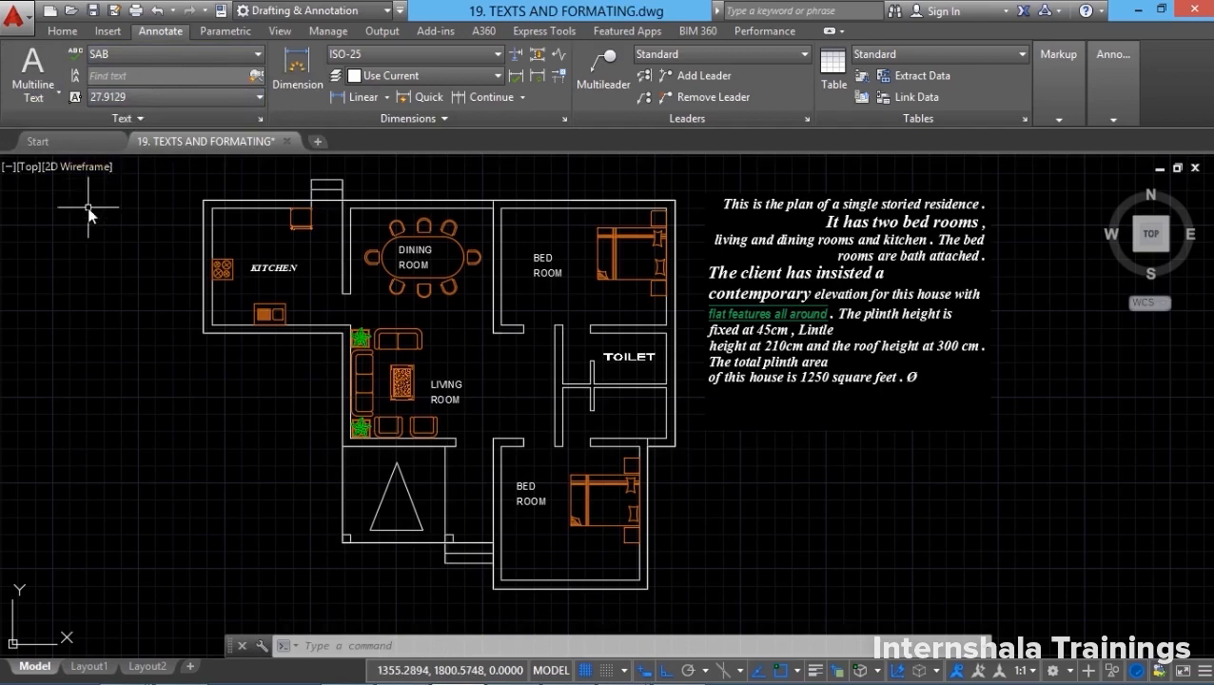
left_click(260, 119)
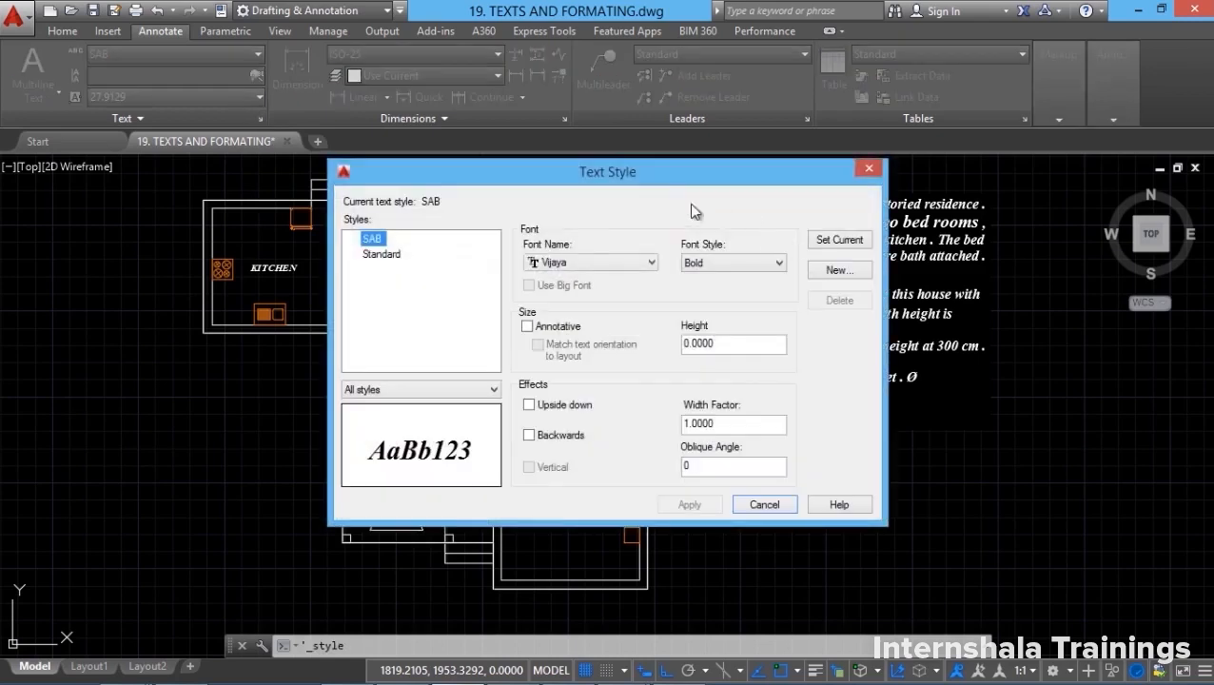